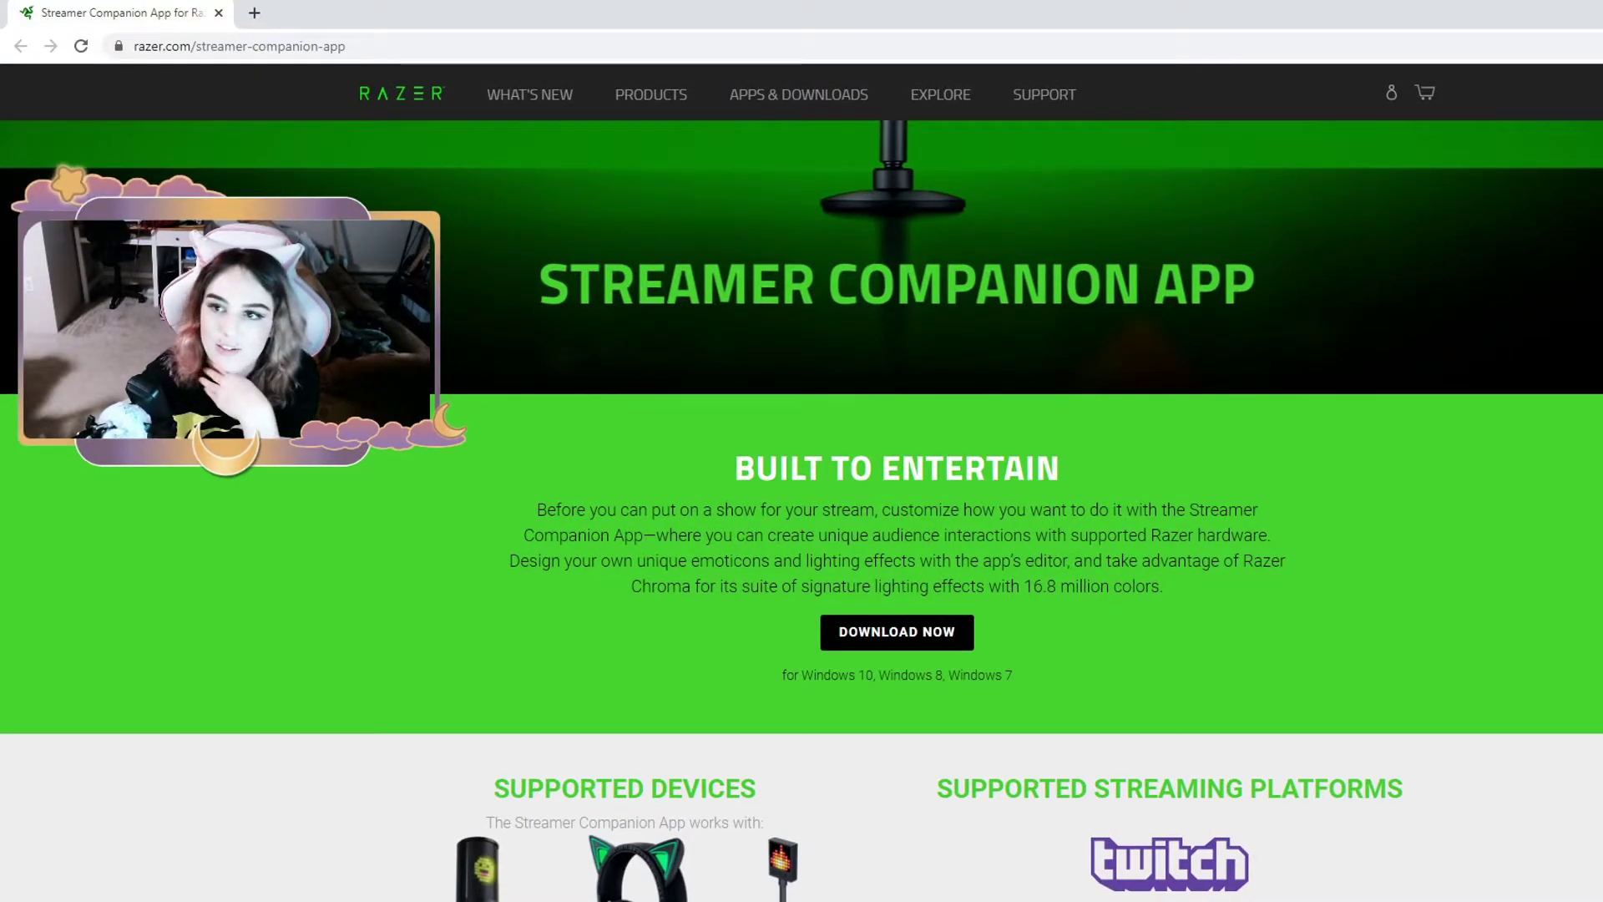
# - Install the Streamer Companion App with the Razer installer and page through its feature slides
pyautogui.scroll(-4, 1037, 760)
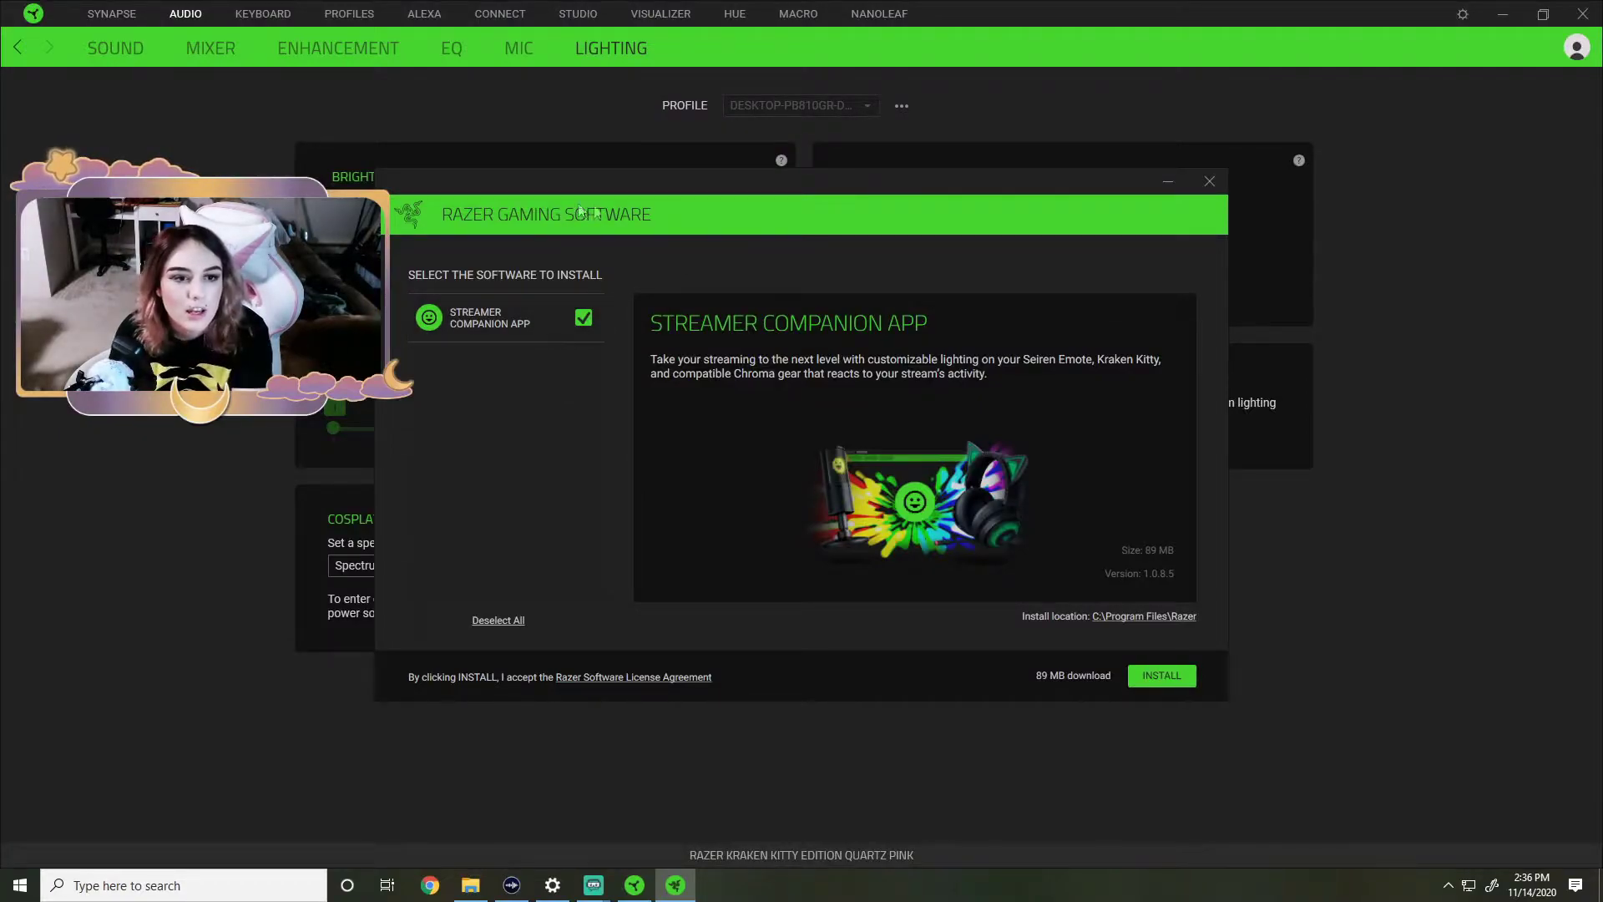
pyautogui.moveTo(912, 179); pyautogui.dragTo(1215, 182)
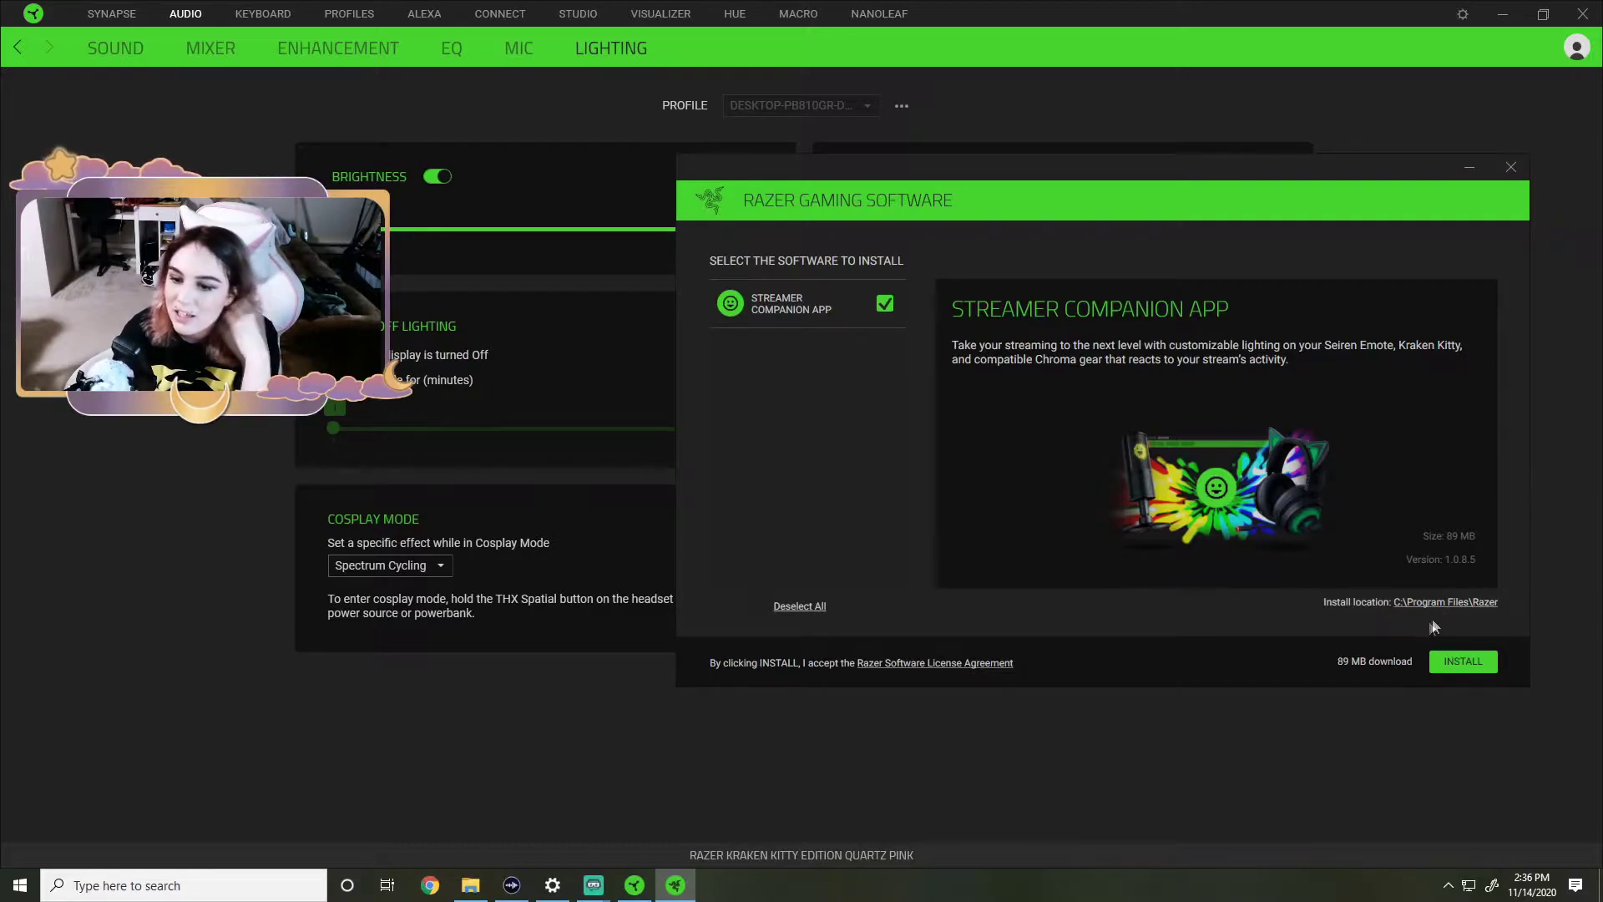
pyautogui.click(1463, 662)
pyautogui.click(1287, 616)
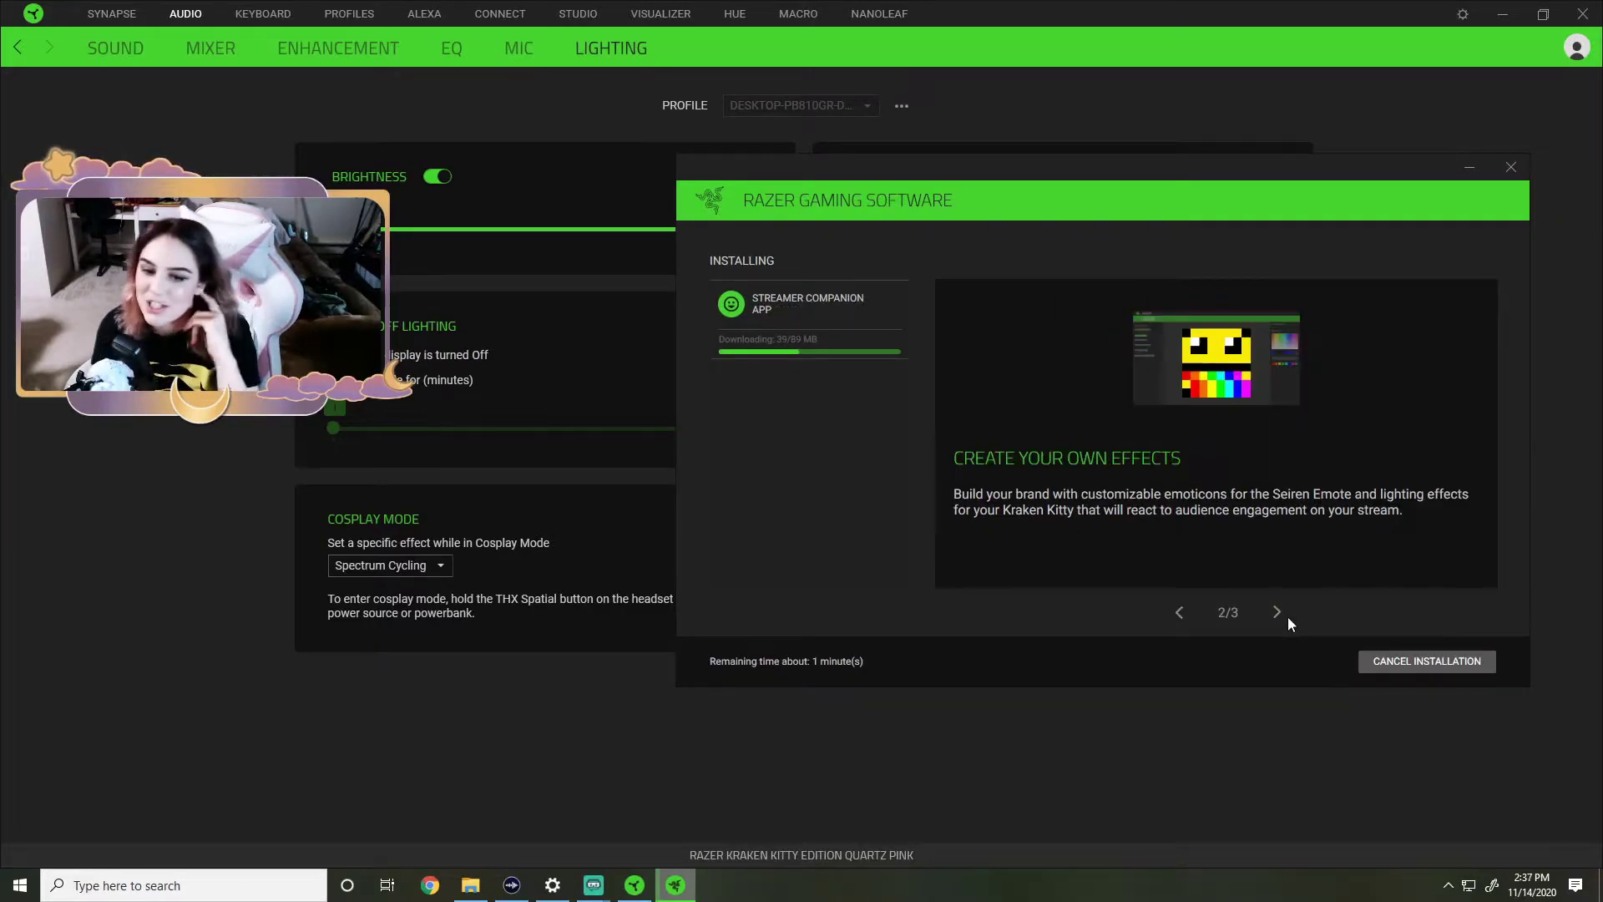
pyautogui.click(1182, 613)
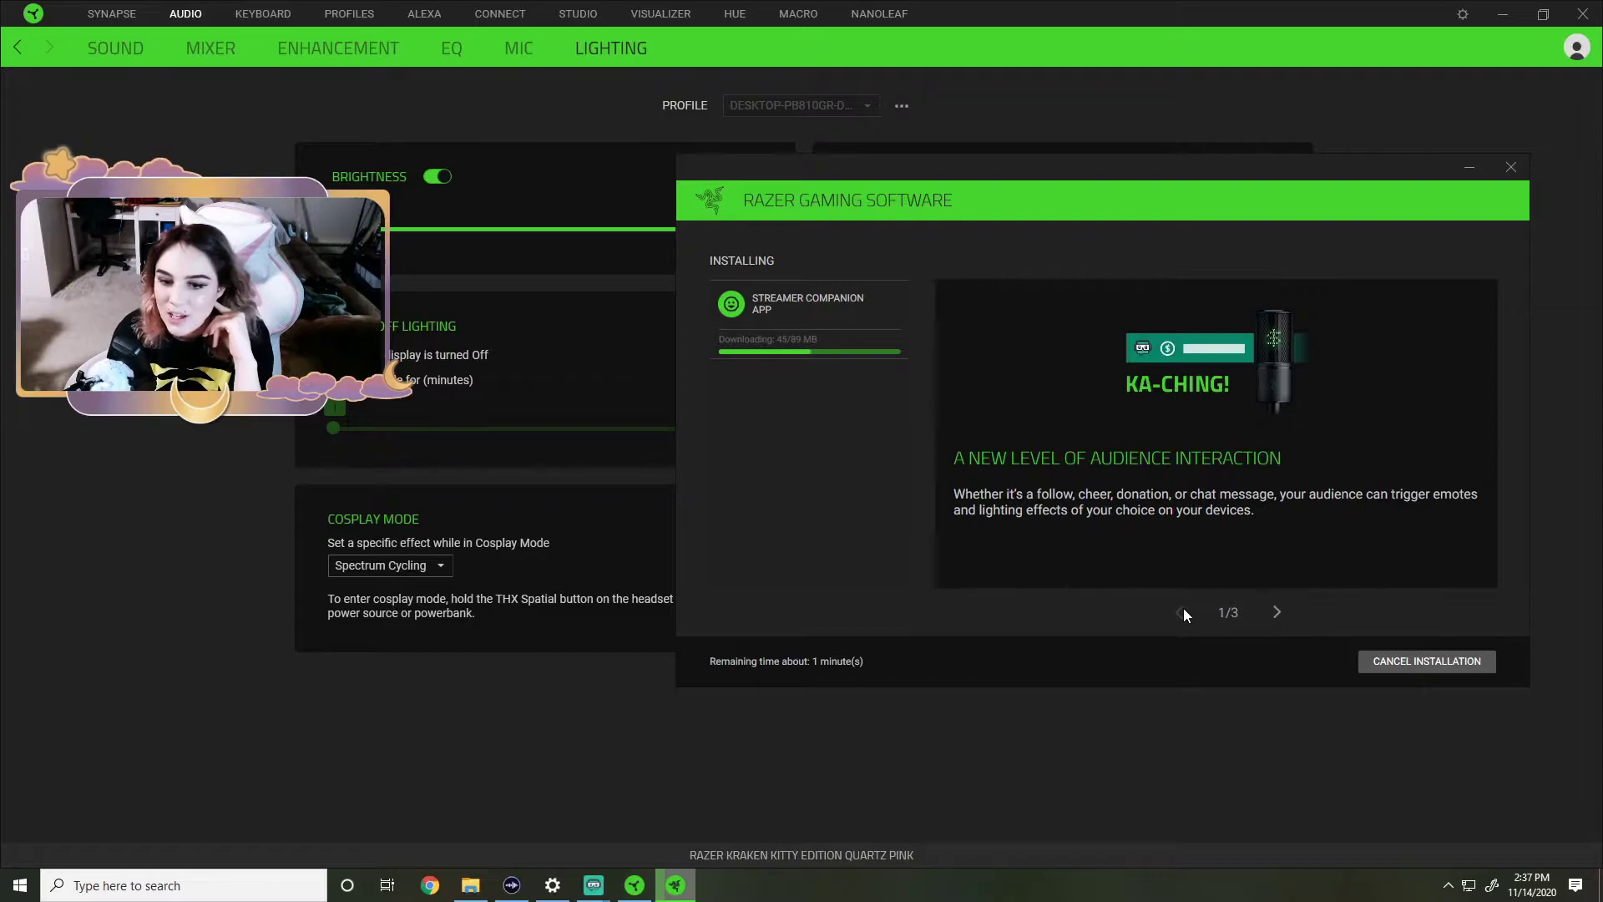
pyautogui.click(1277, 613)
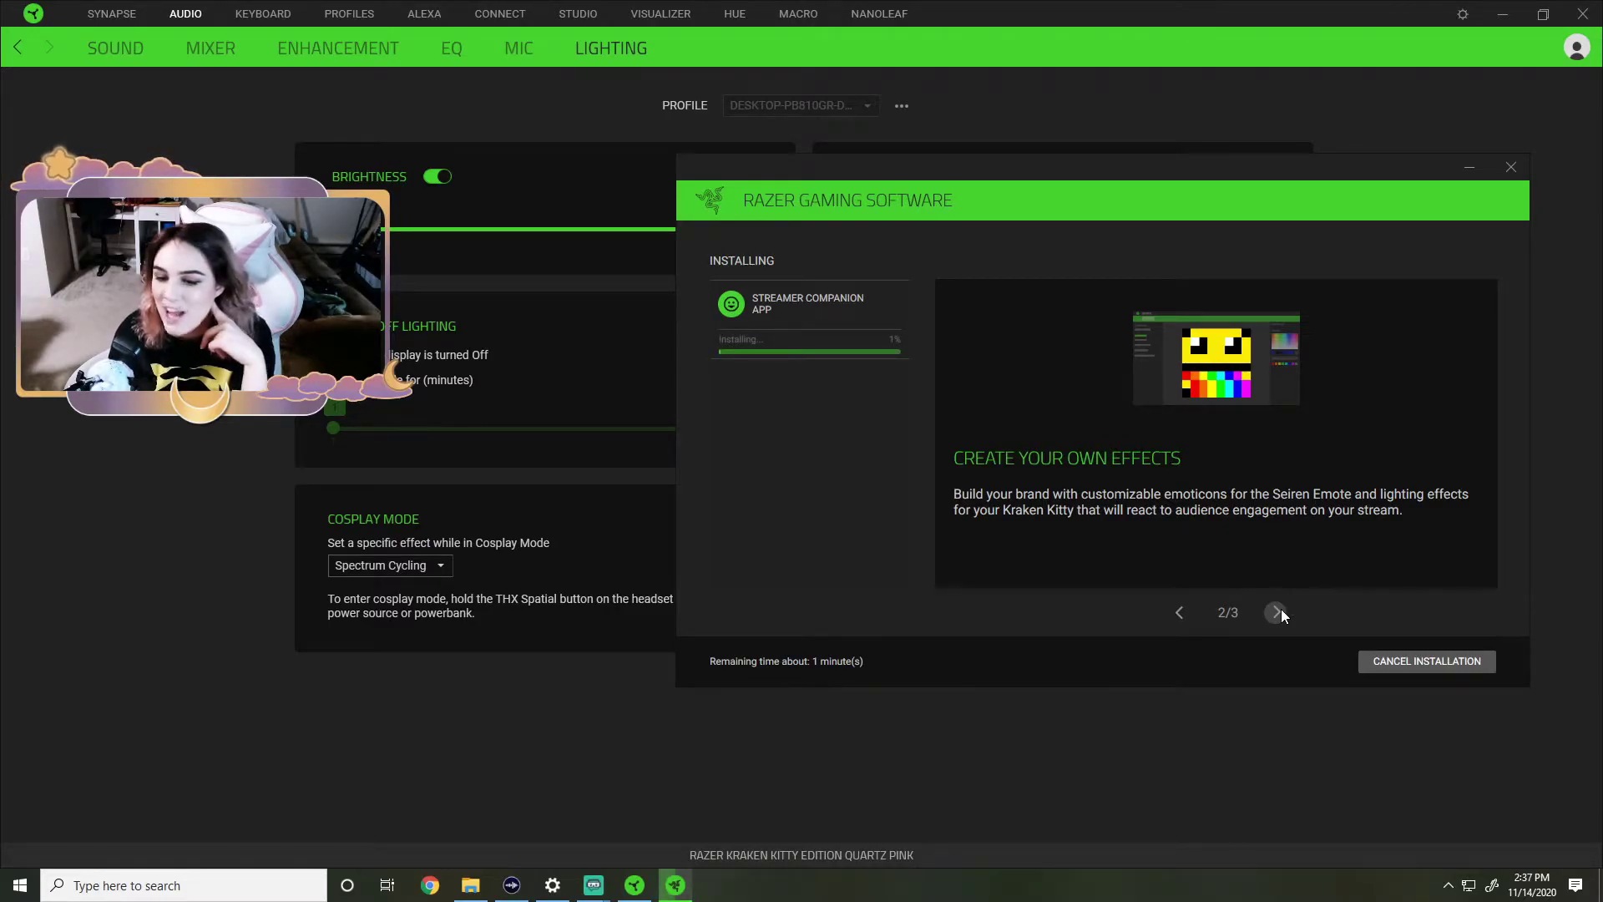
pyautogui.click(1276, 614)
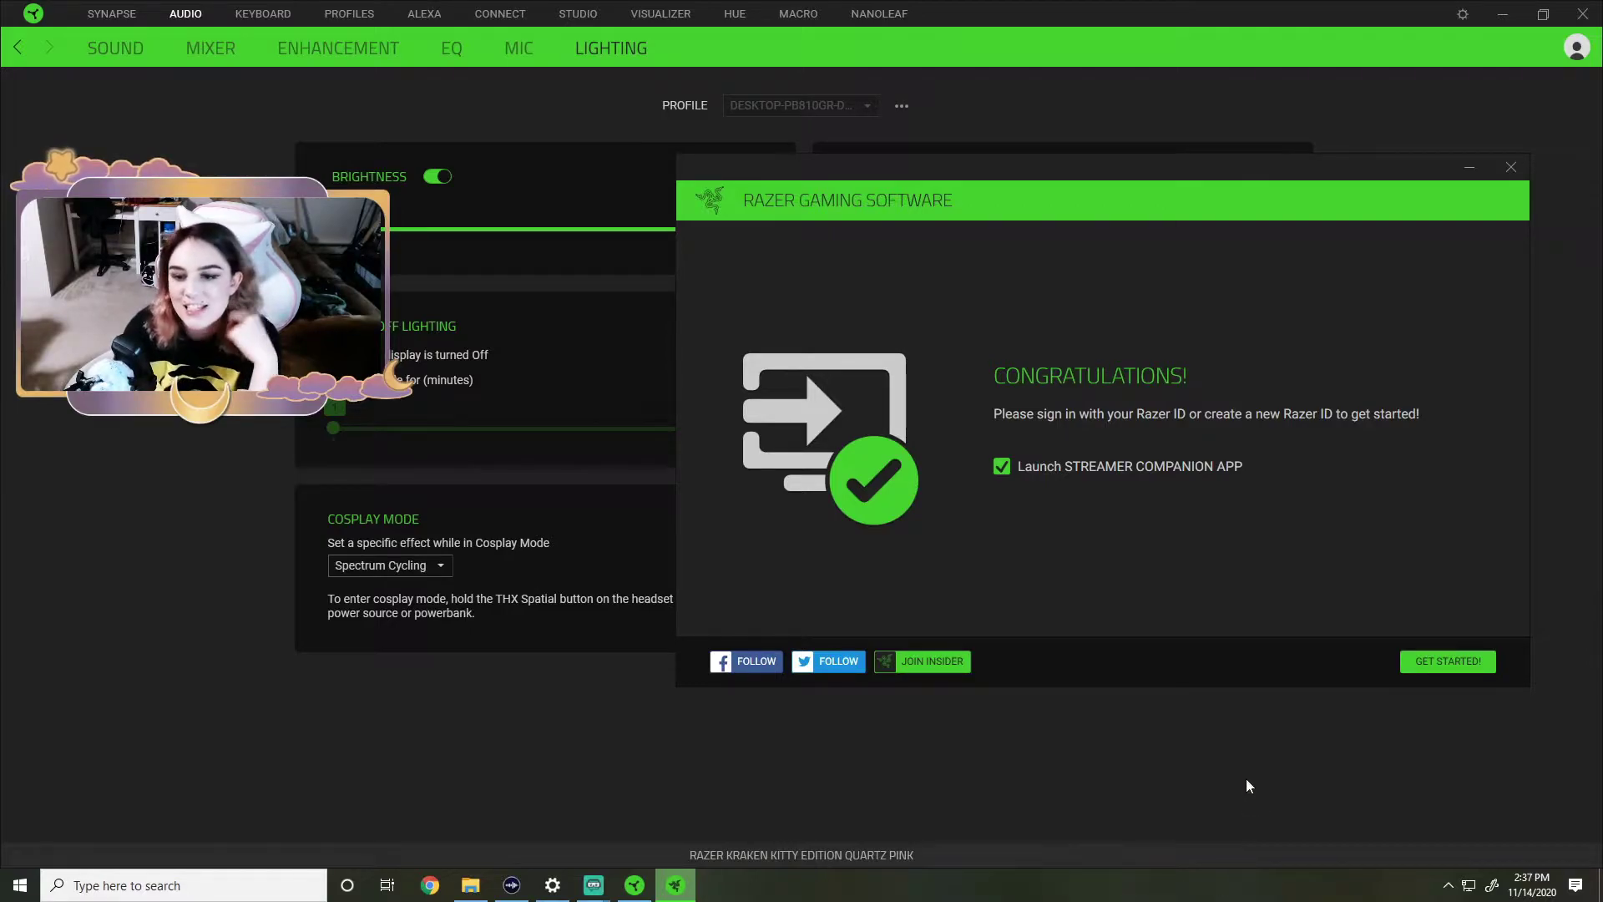
# - Launch the installed Streamer Companion App and start linking Streamlabs as a connected service
pyautogui.click(1419, 659)
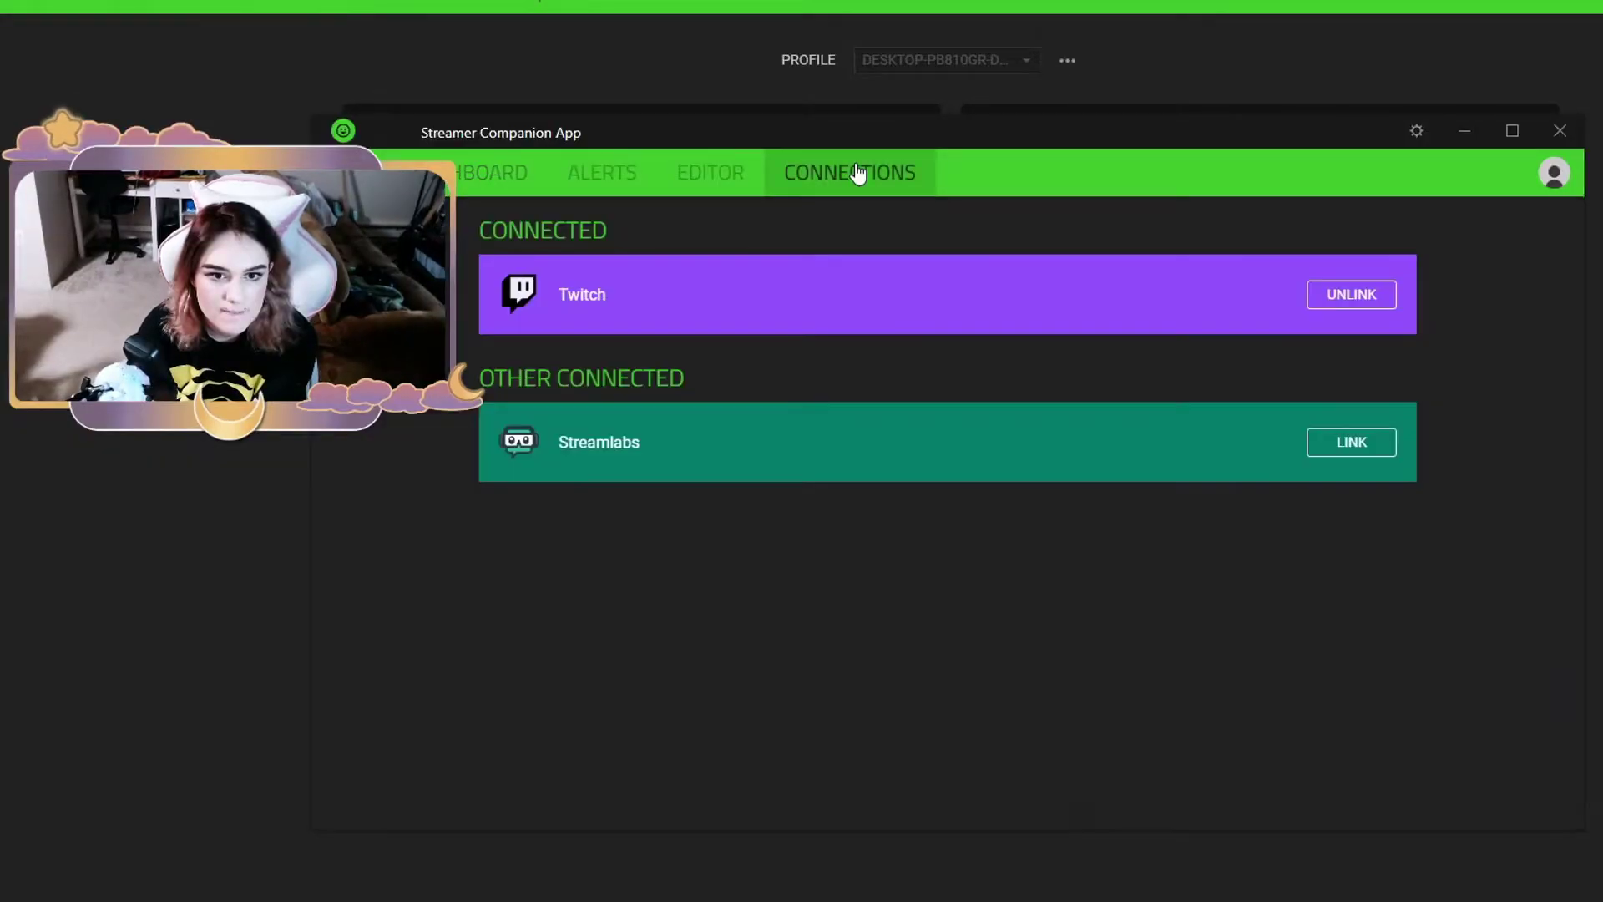
pyautogui.click(1363, 450)
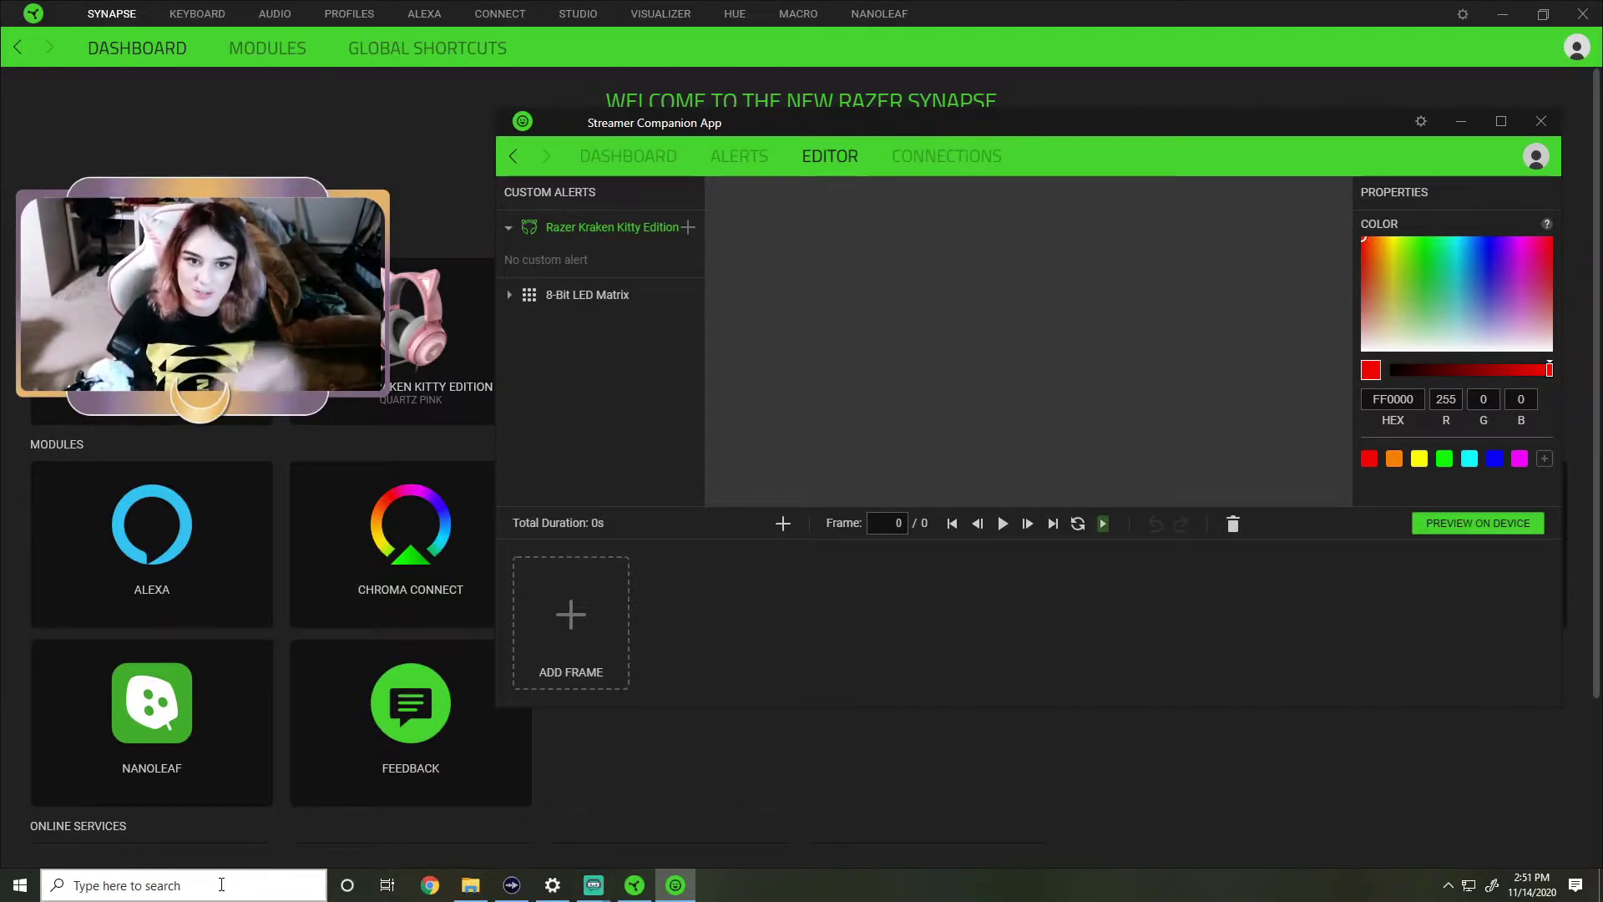
# - Enable the Twitch Follows alert and add the Razer Kraken Kitty Edition as its device
pyautogui.moveTo(576, 121); pyautogui.dragTo(603, 121)
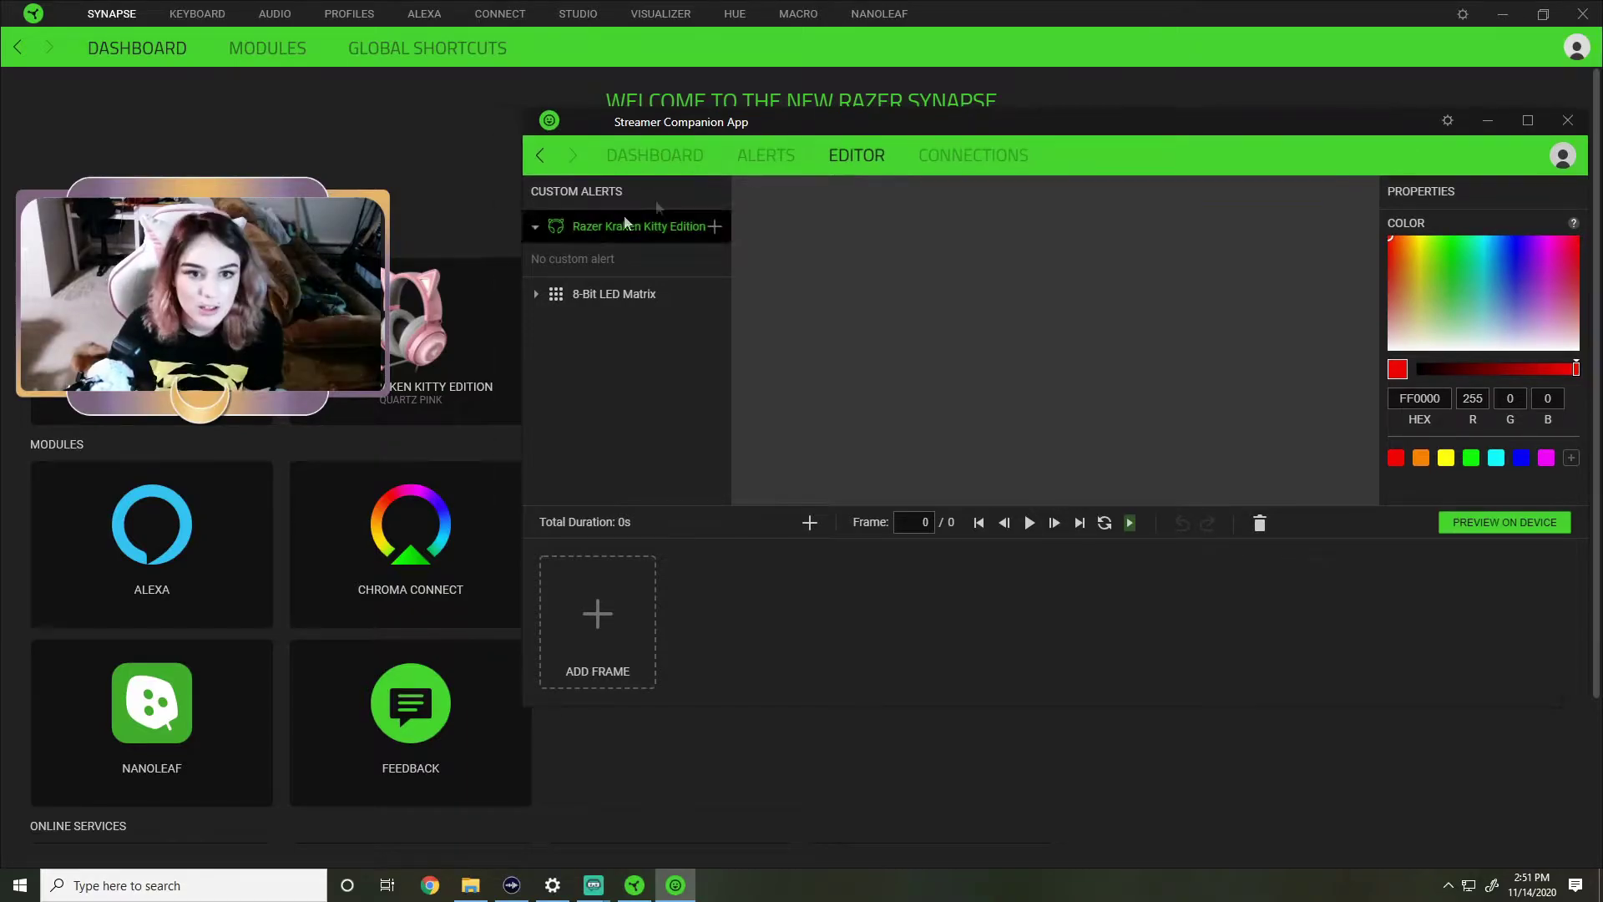
pyautogui.click(689, 174)
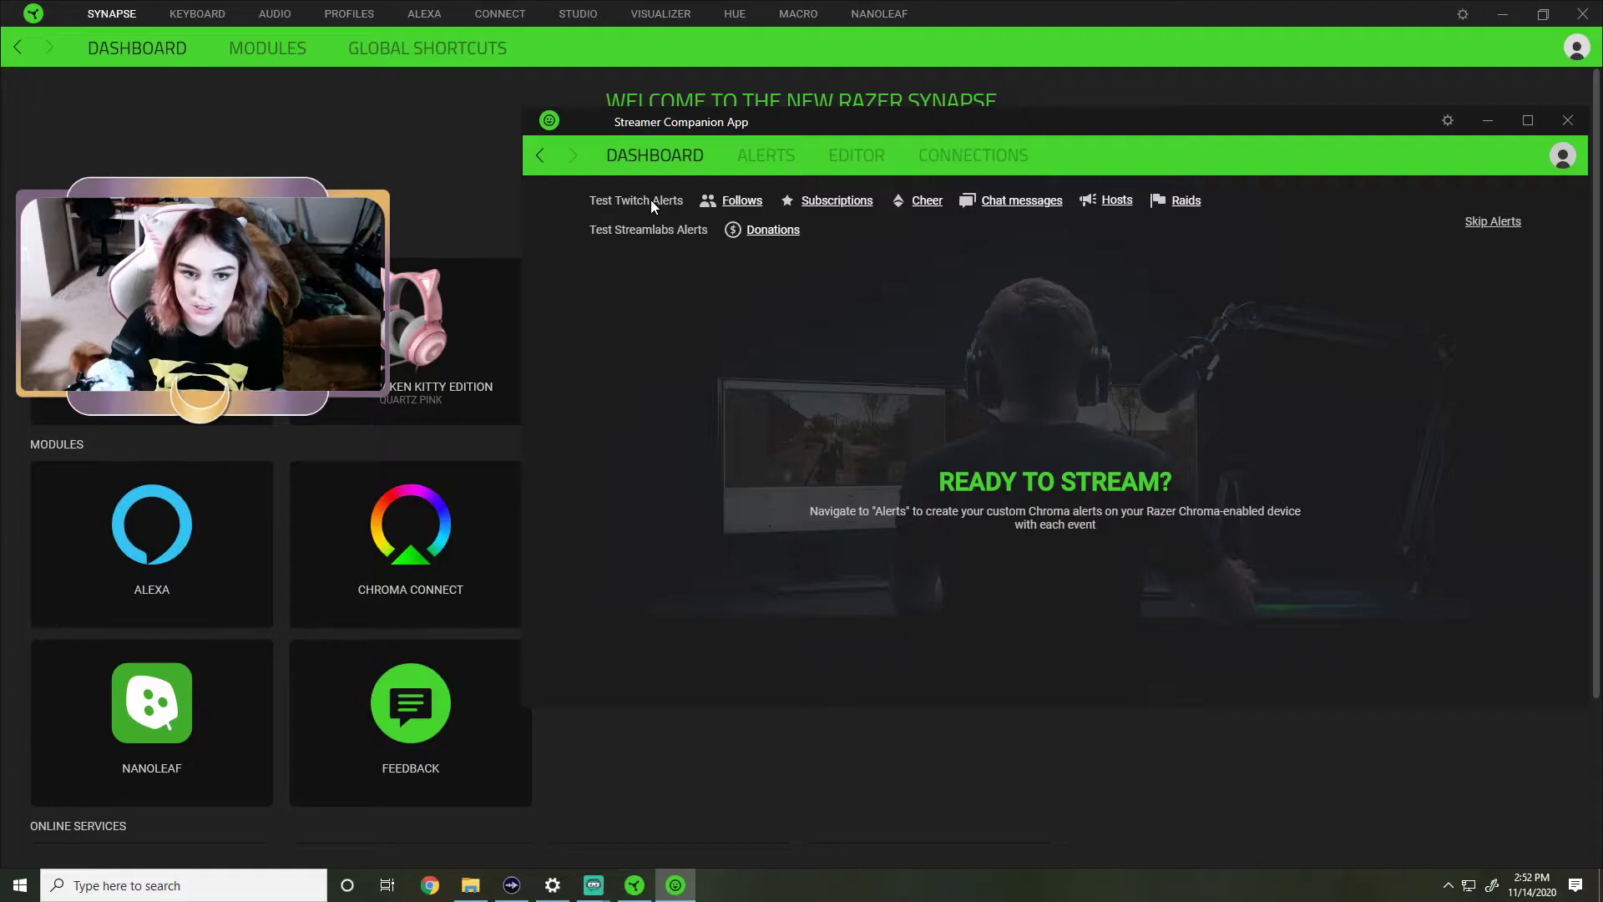
pyautogui.click(750, 166)
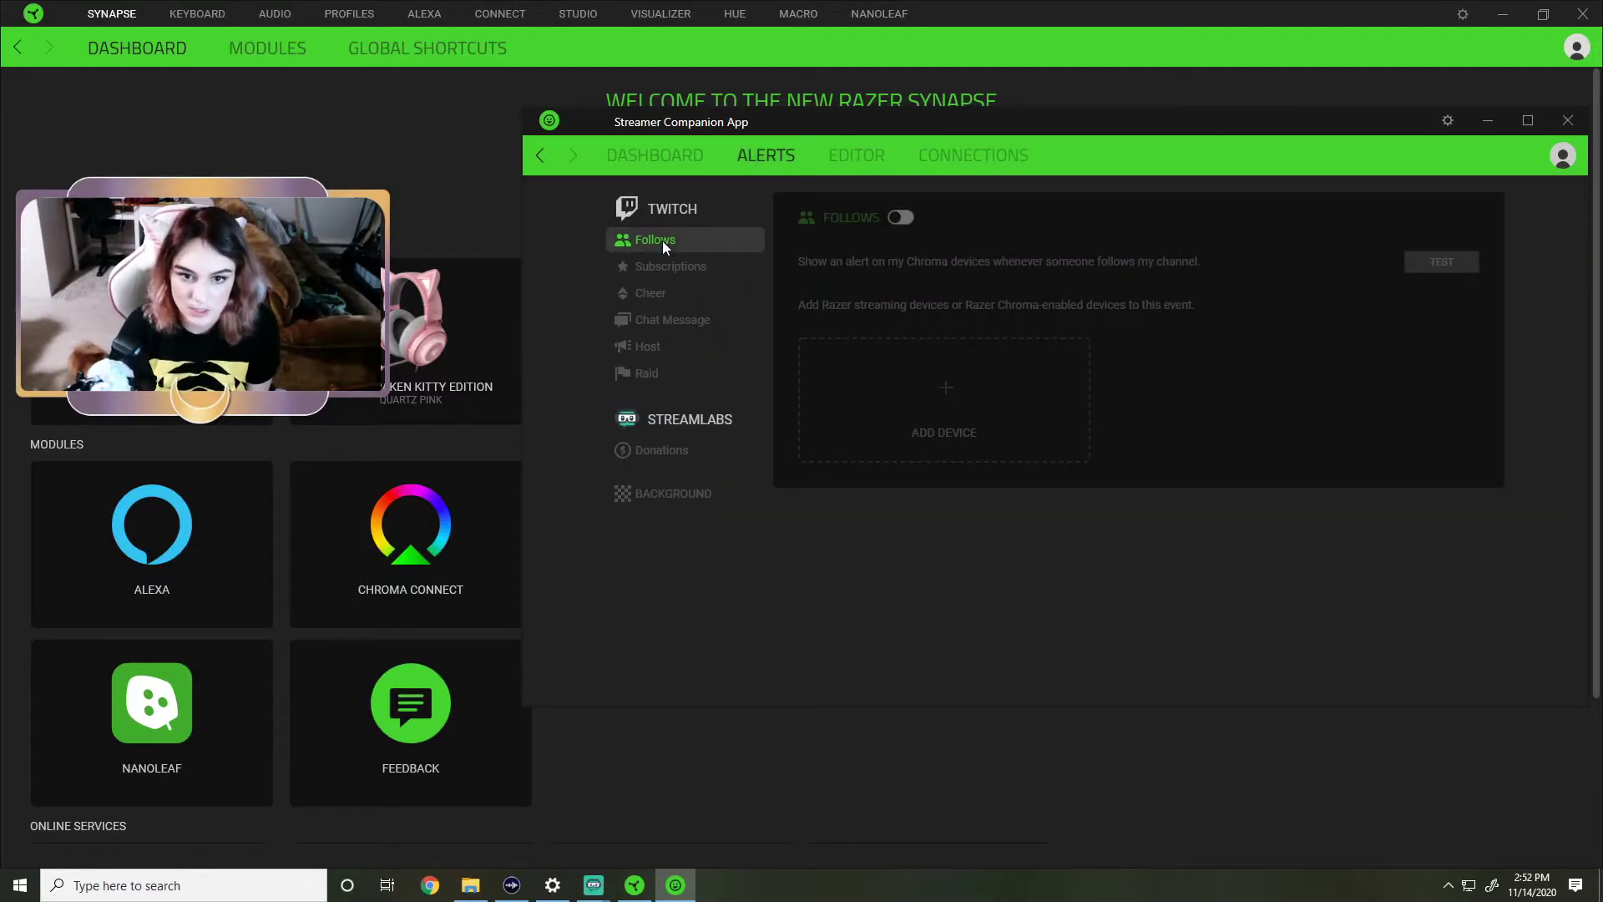
pyautogui.click(900, 219)
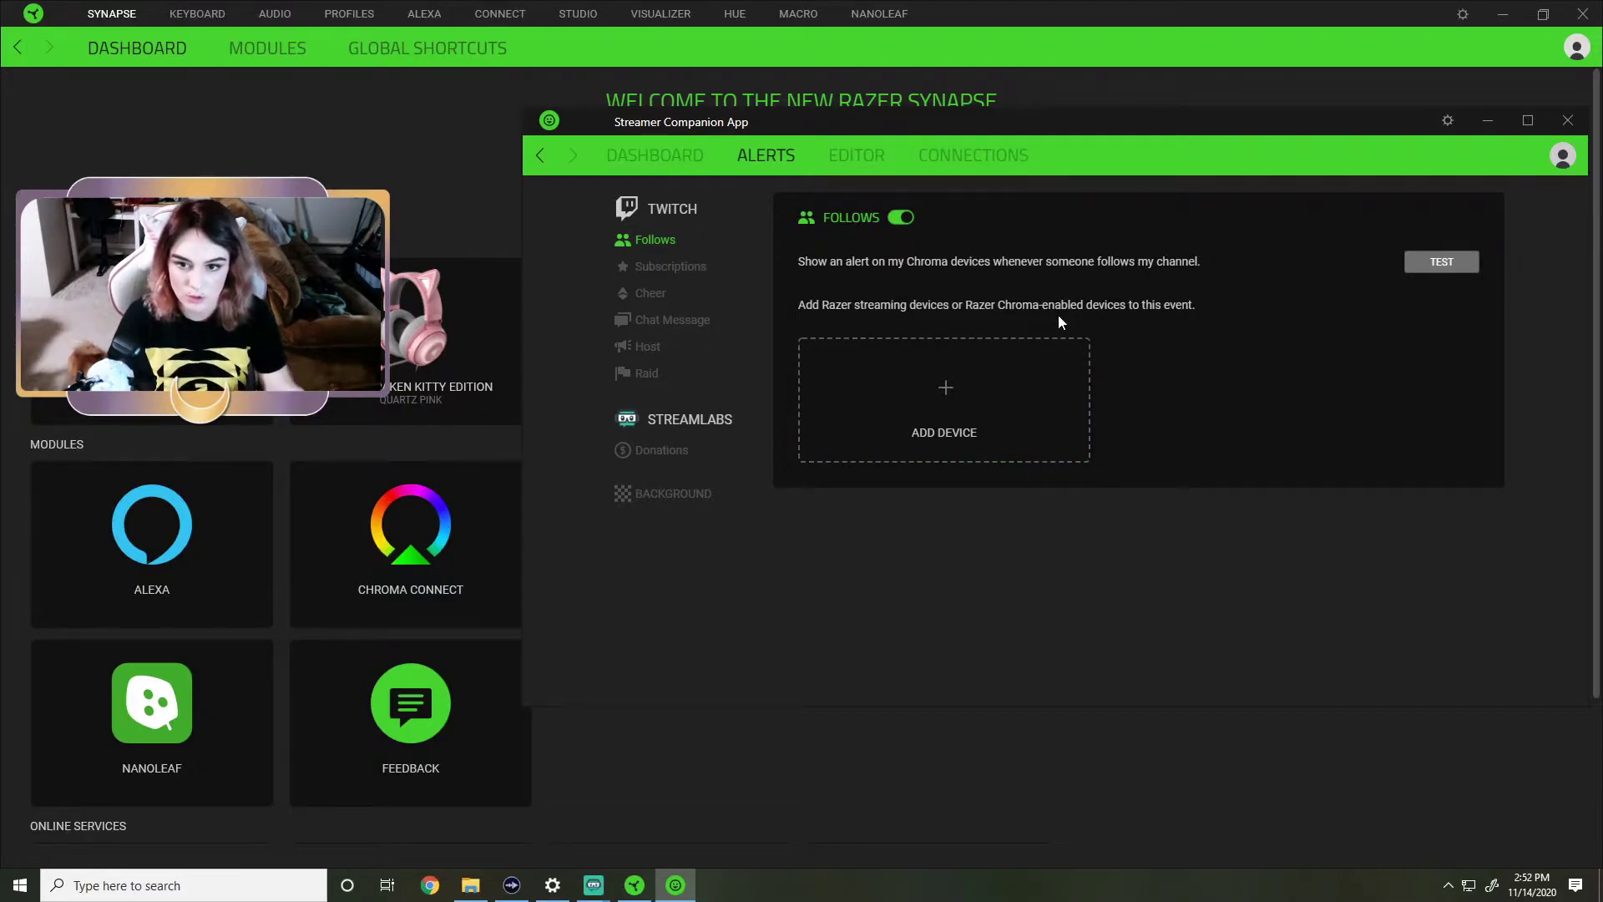
pyautogui.click(975, 374)
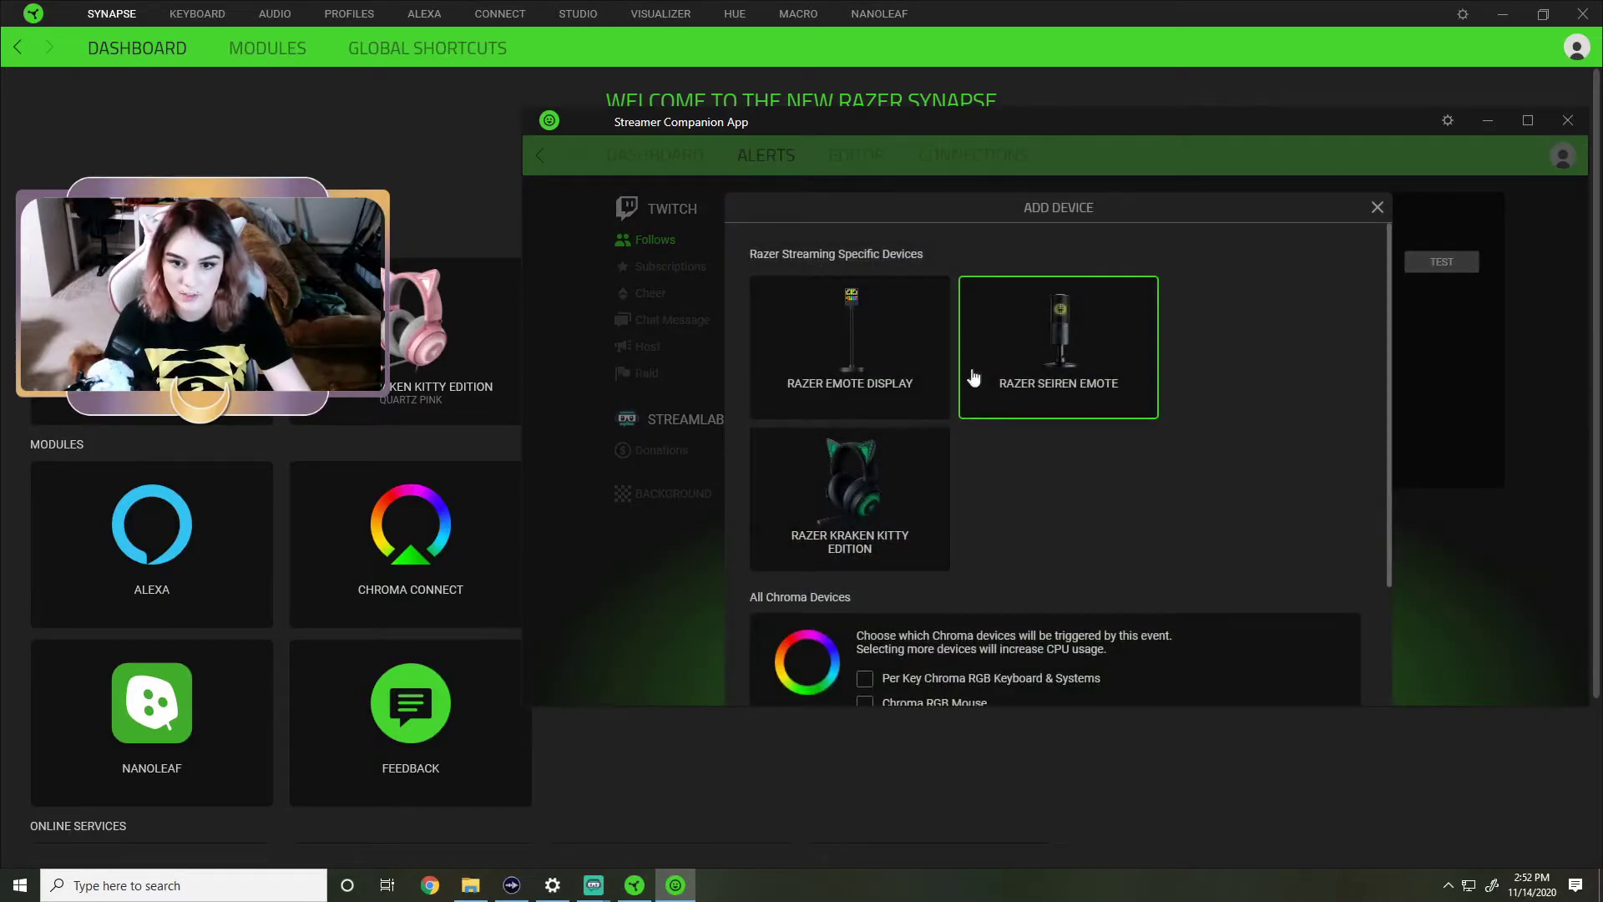
pyautogui.click(864, 534)
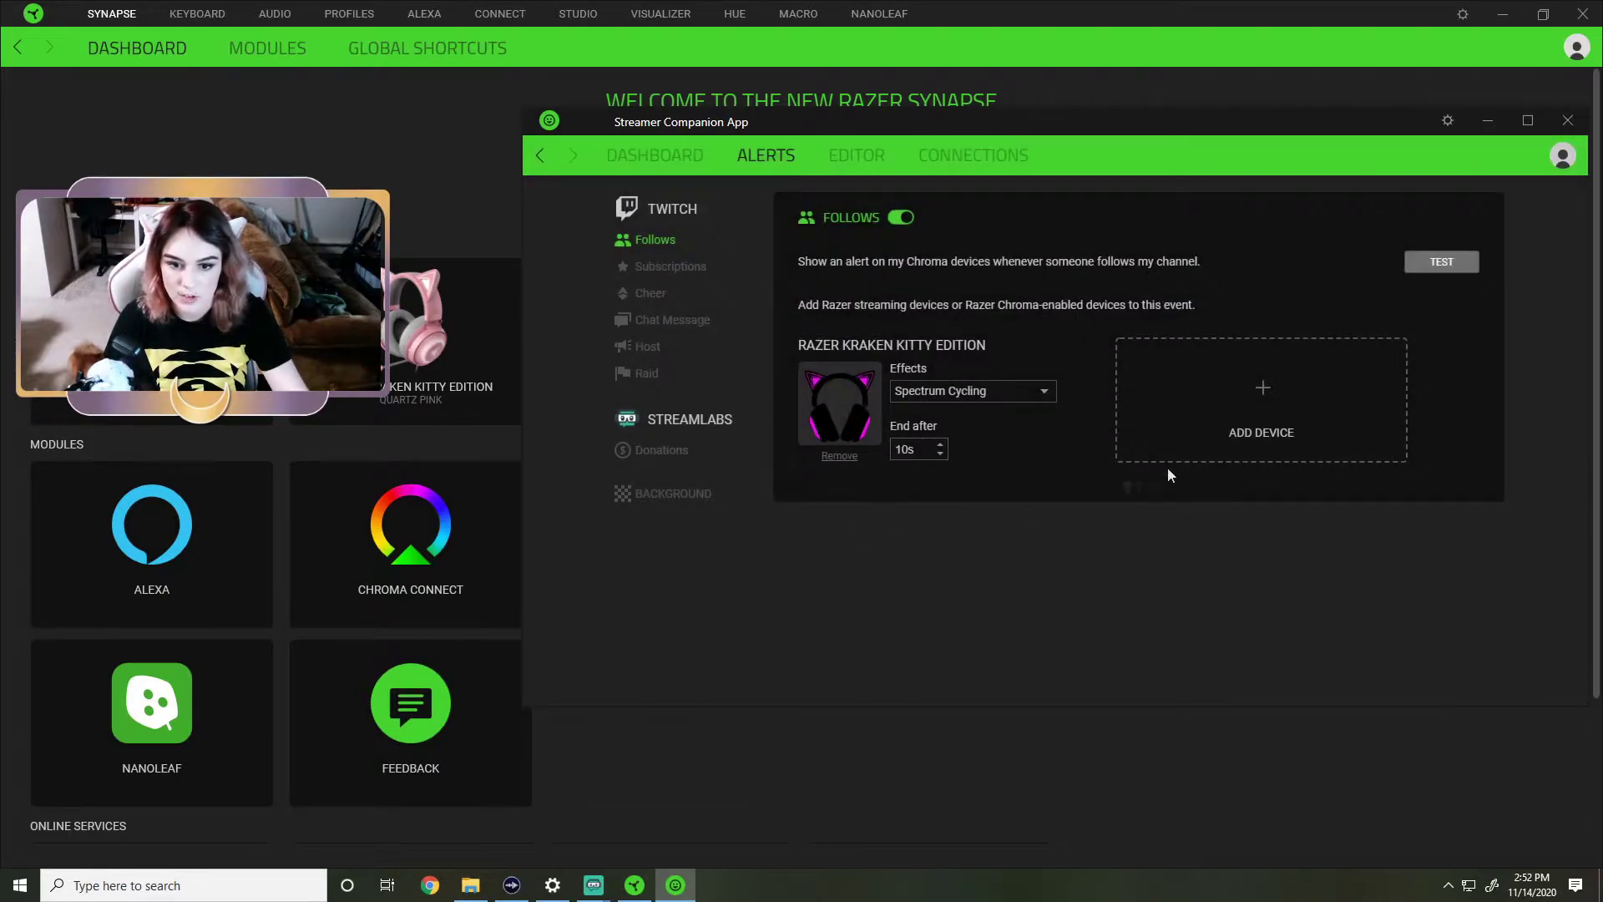
# - Set the Kraken Kitty's follow alert effect to Starlight and test the alert
pyautogui.click(1047, 396)
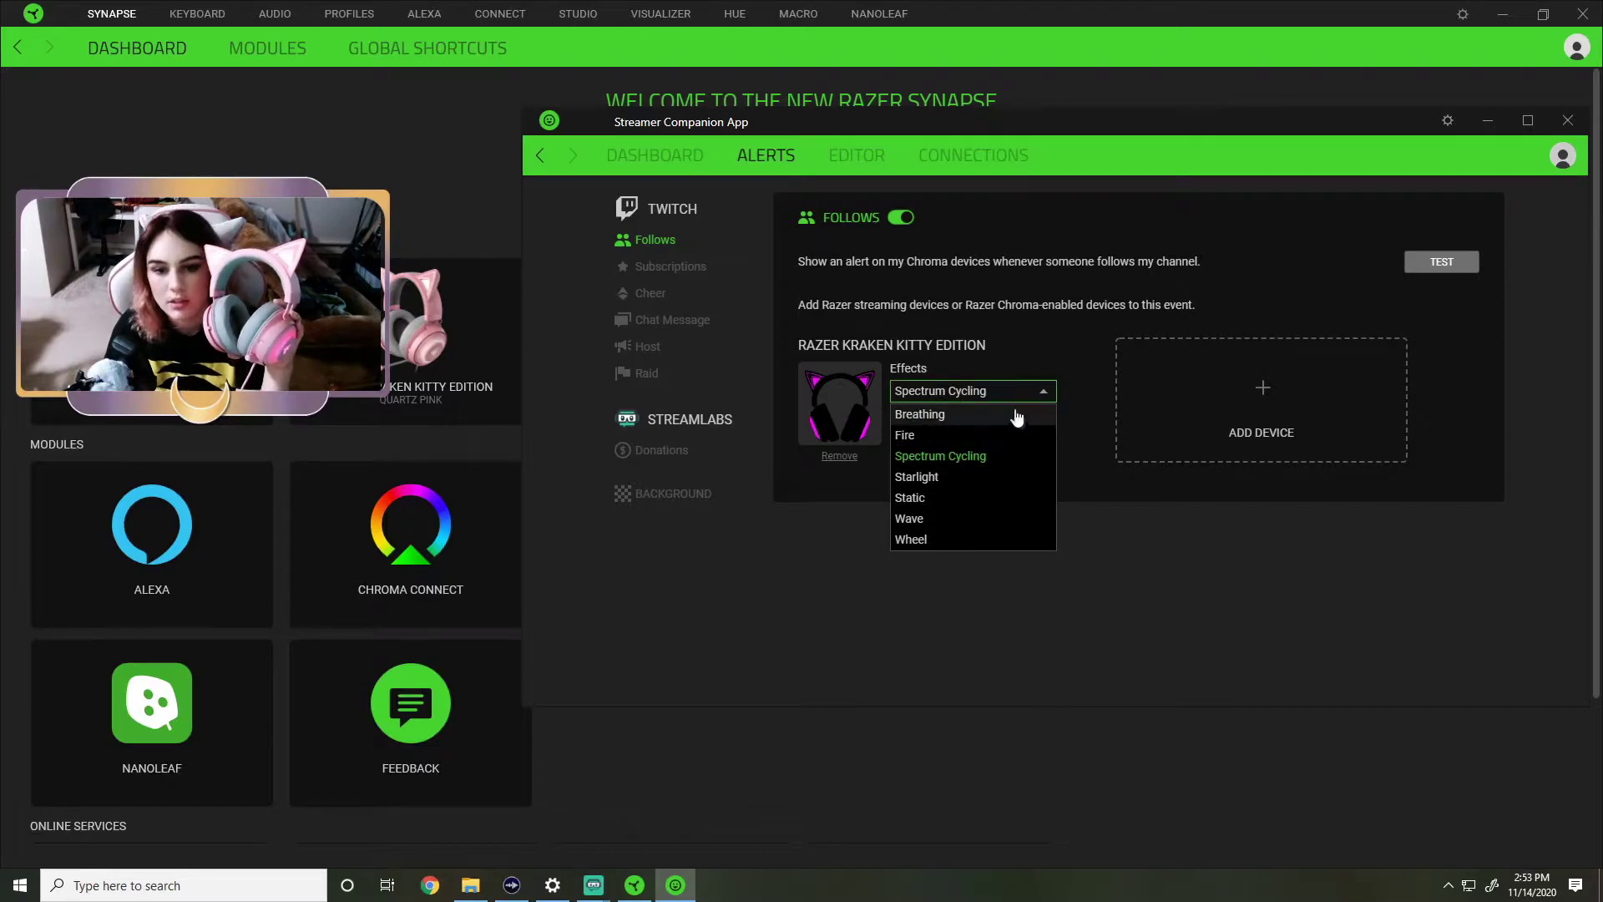
pyautogui.click(965, 478)
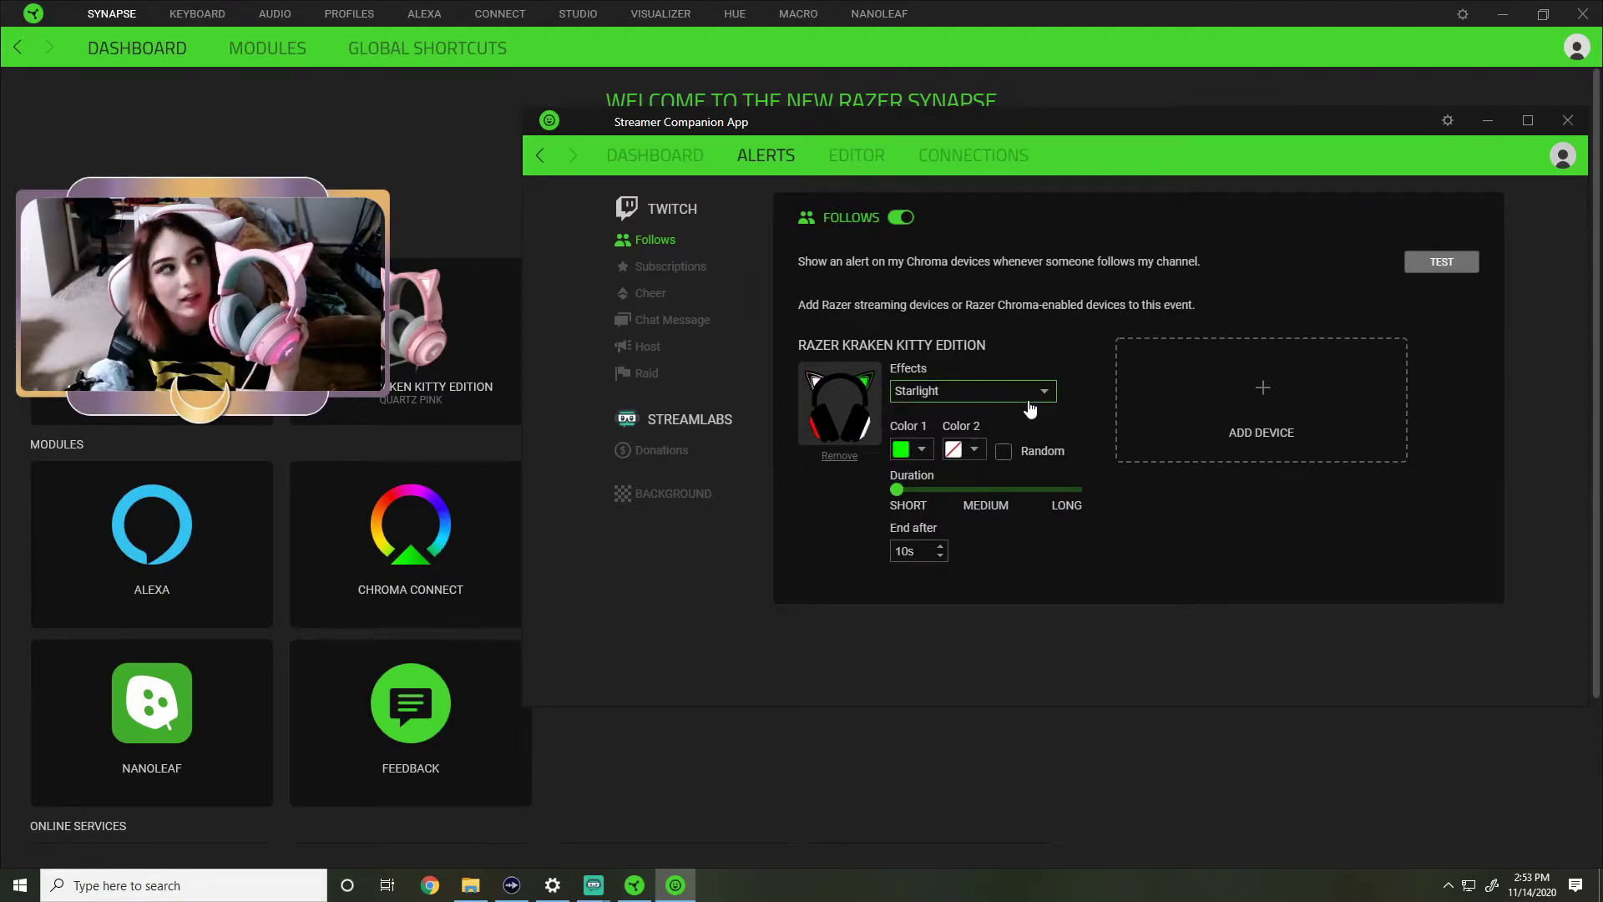
pyautogui.click(1419, 268)
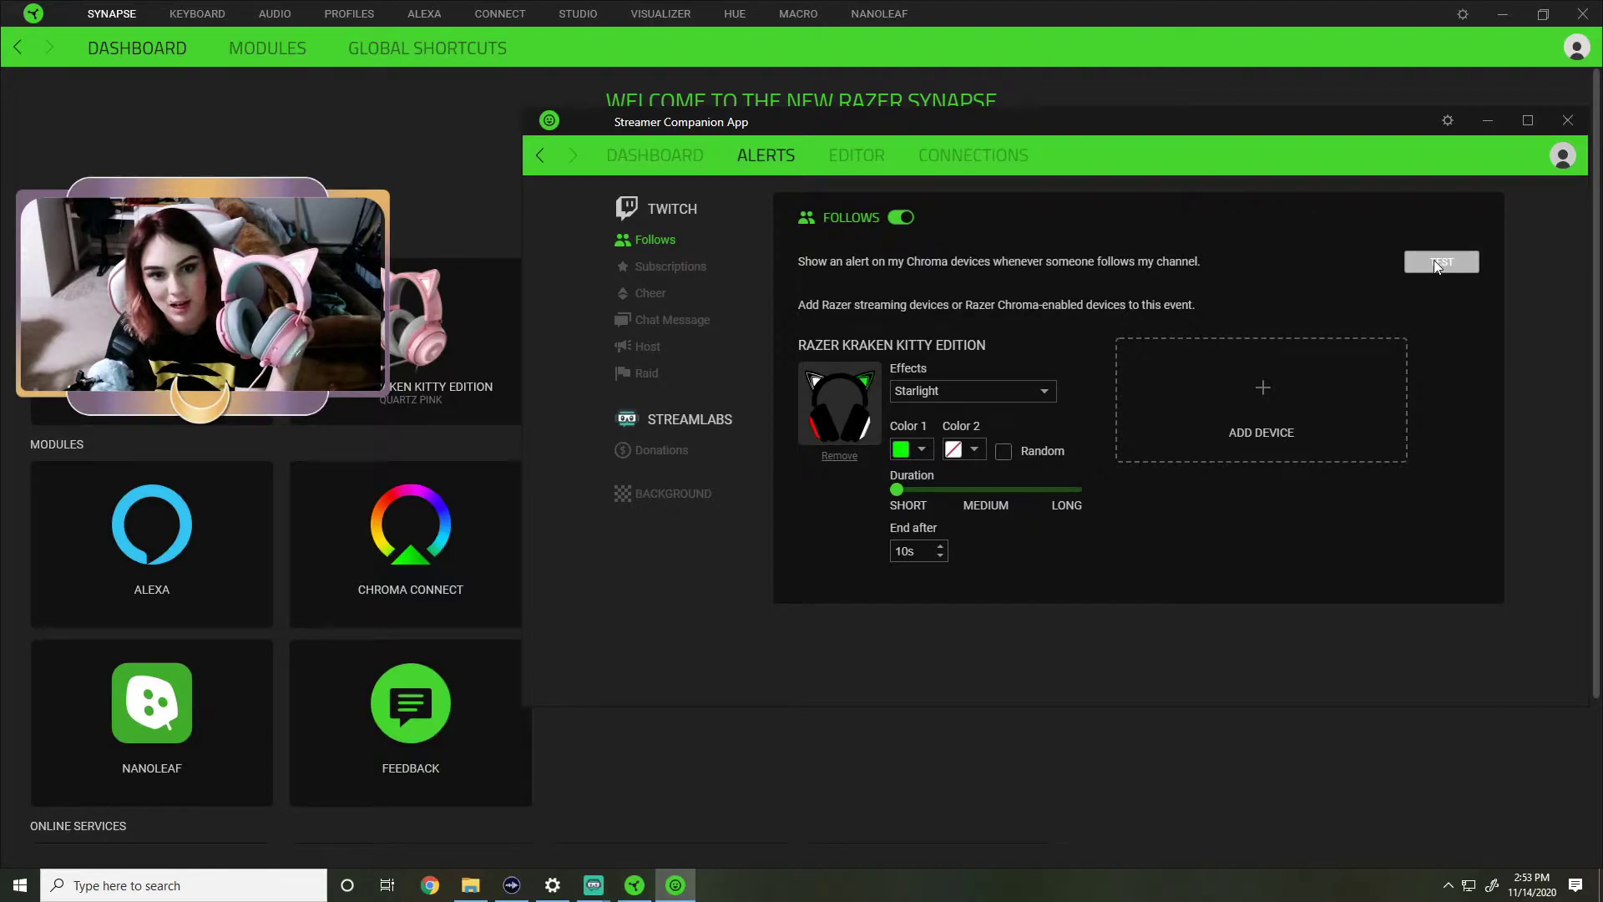
# - Set the Starlight effect's Color 1 to magenta and Color 2 to blue, and test the follow alert
pyautogui.click(921, 455)
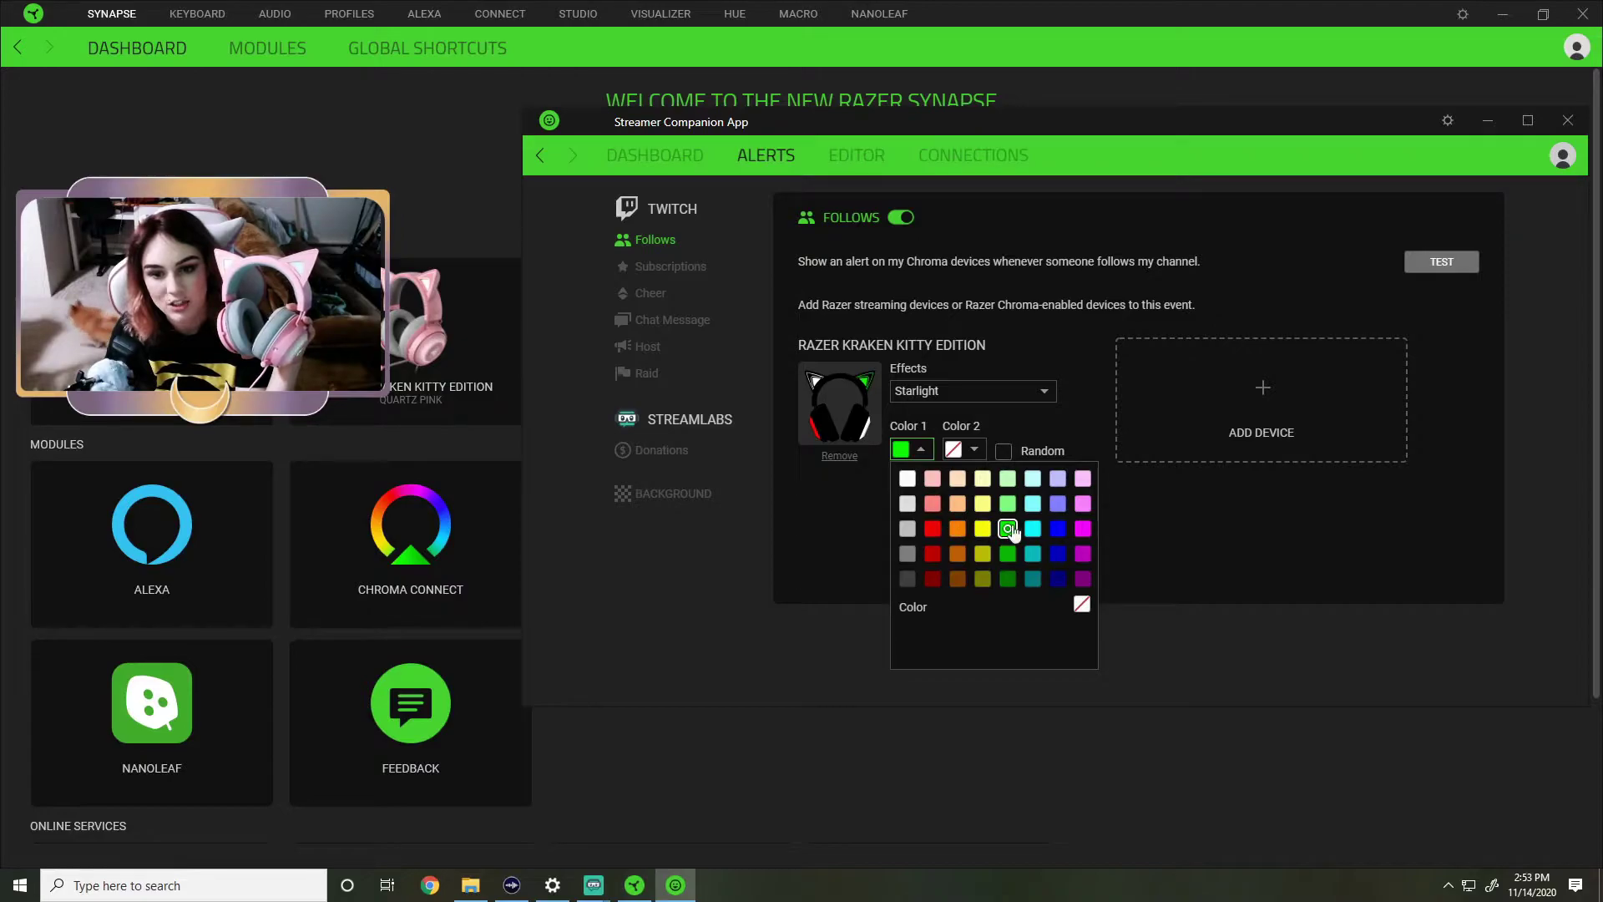
pyautogui.click(1082, 529)
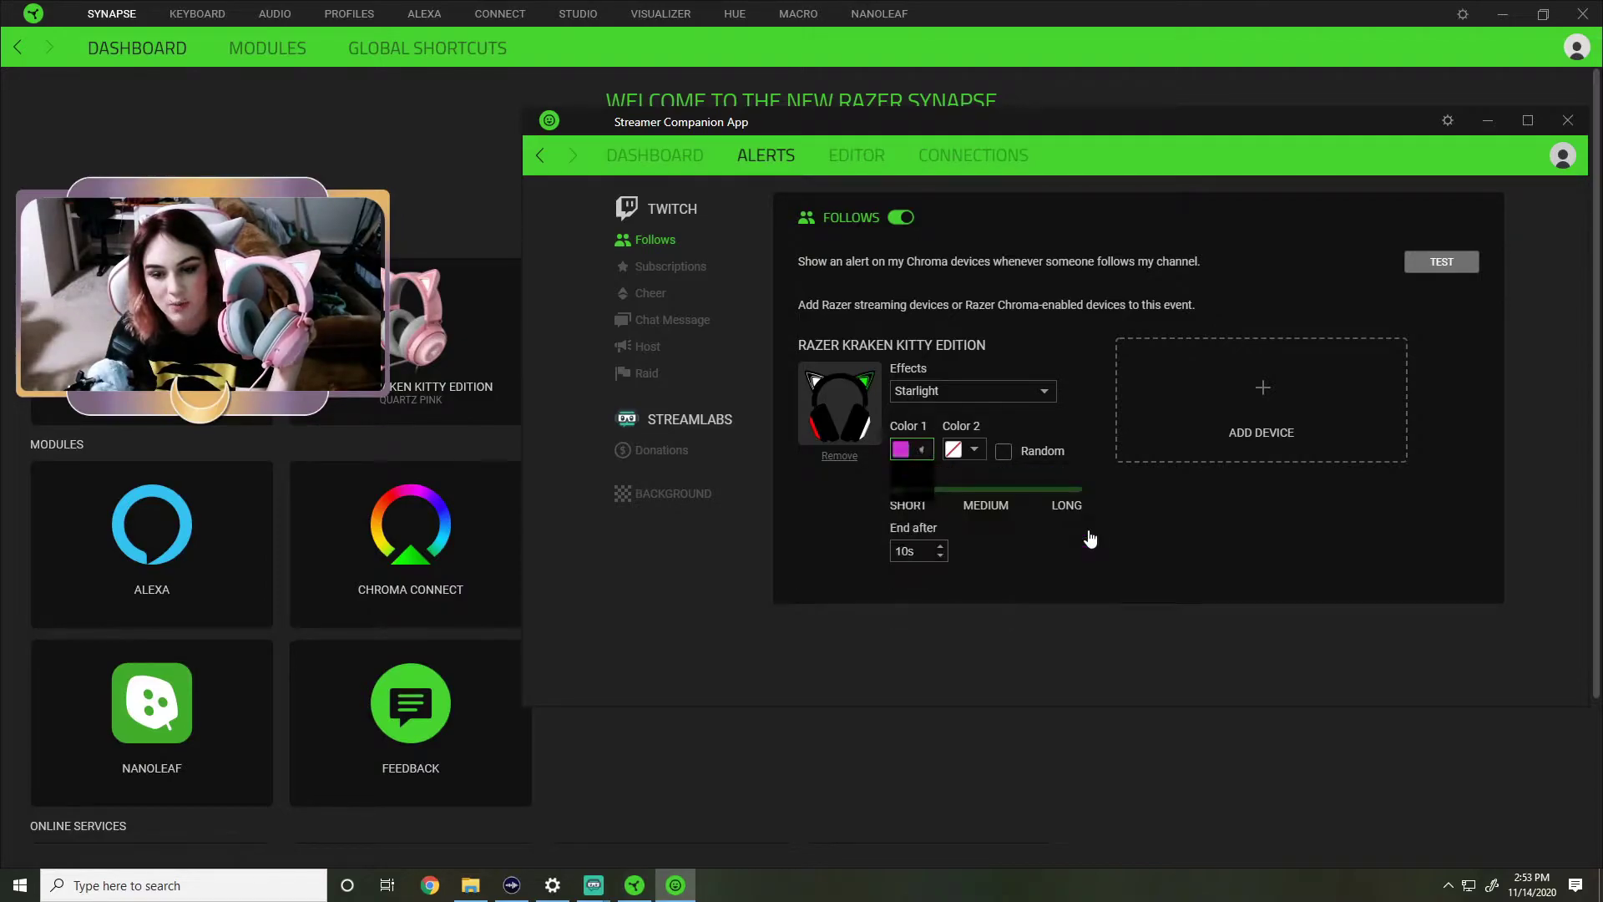
pyautogui.click(977, 452)
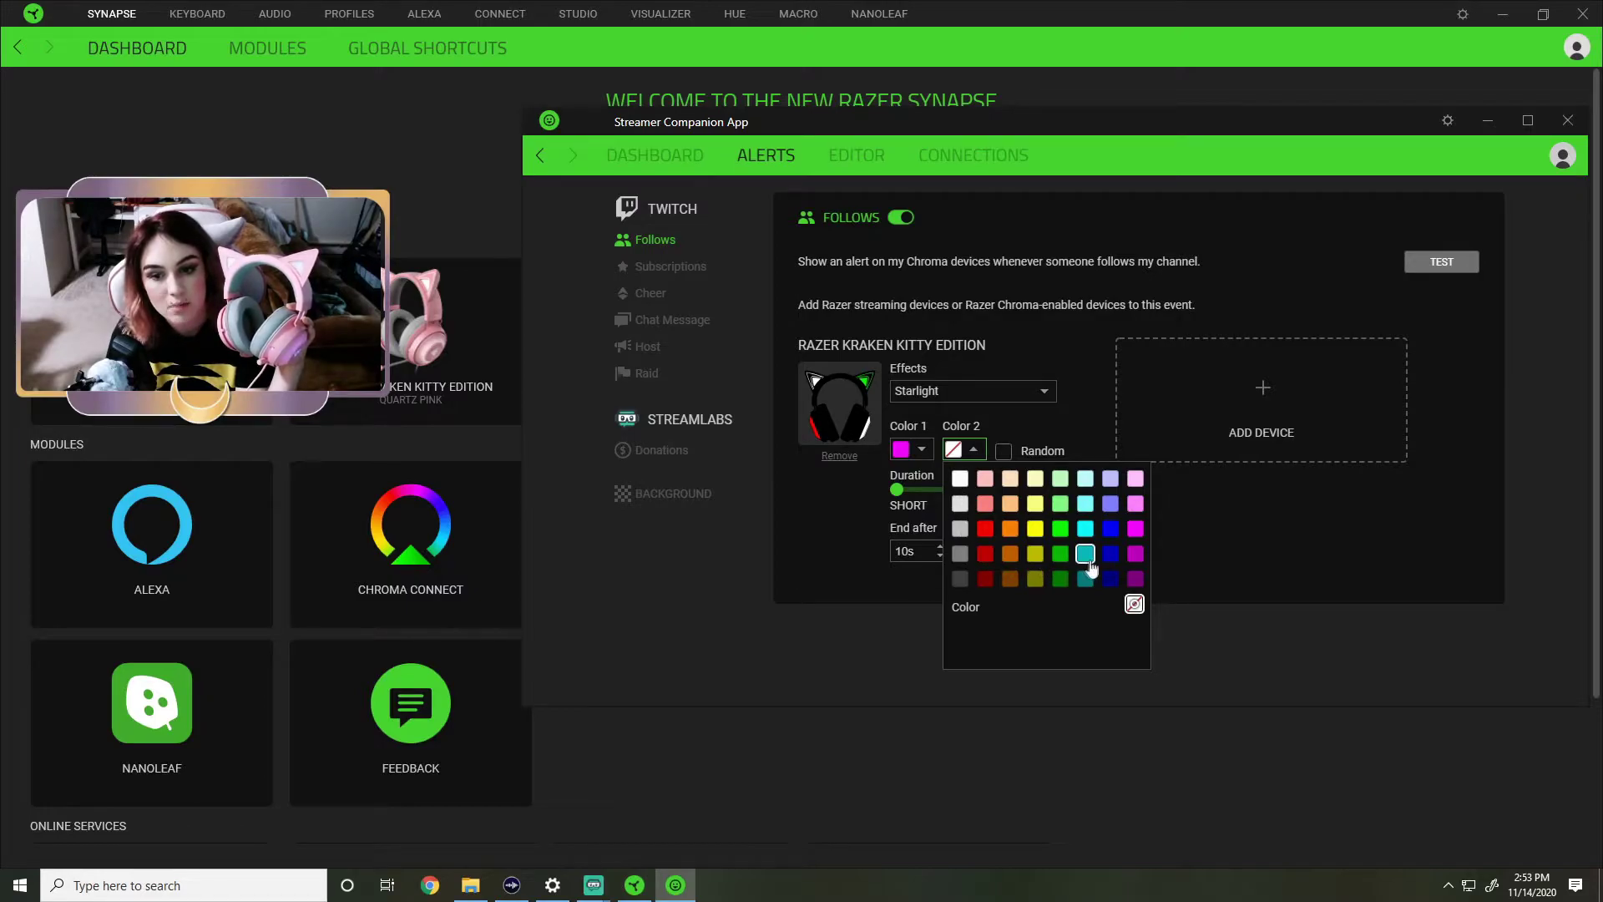
pyautogui.click(1111, 529)
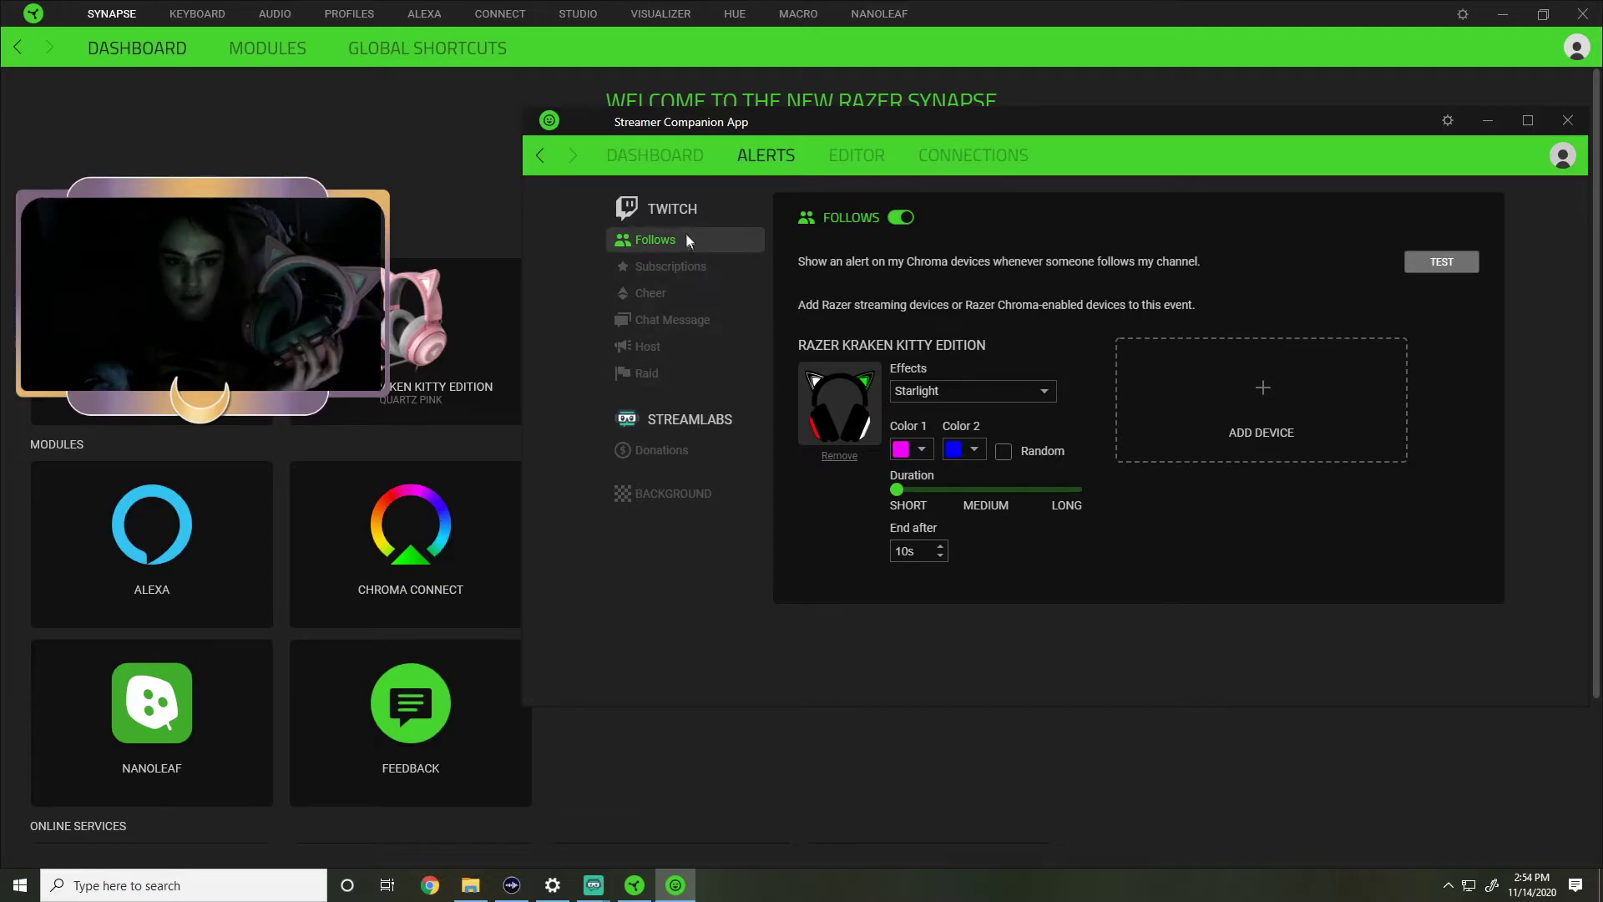
pyautogui.click(1444, 267)
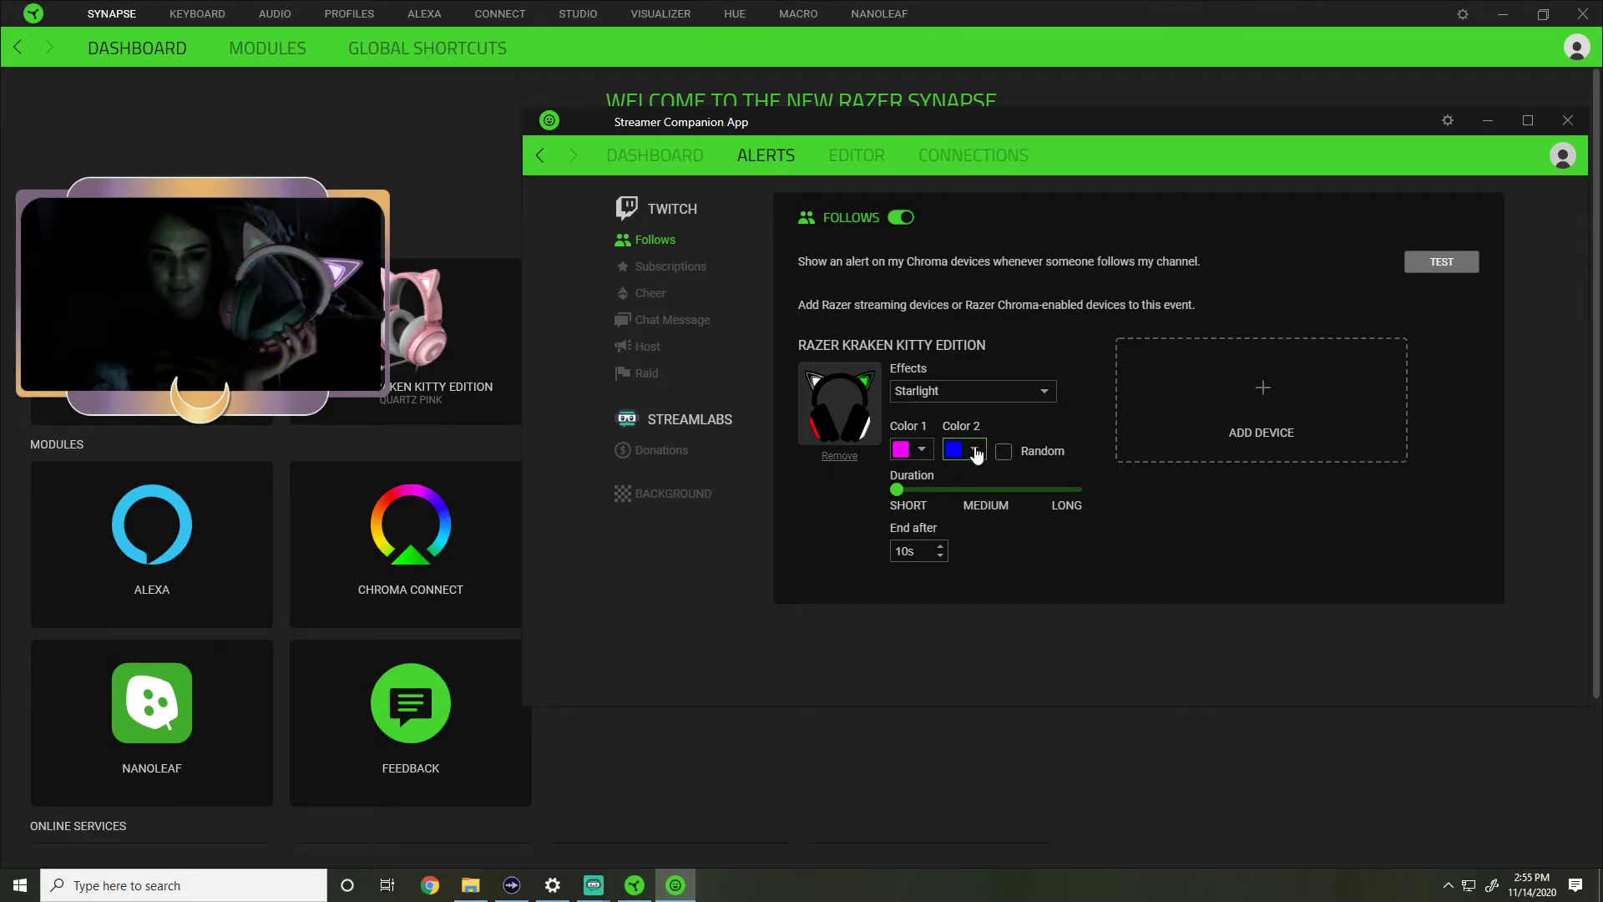
pyautogui.click(1425, 261)
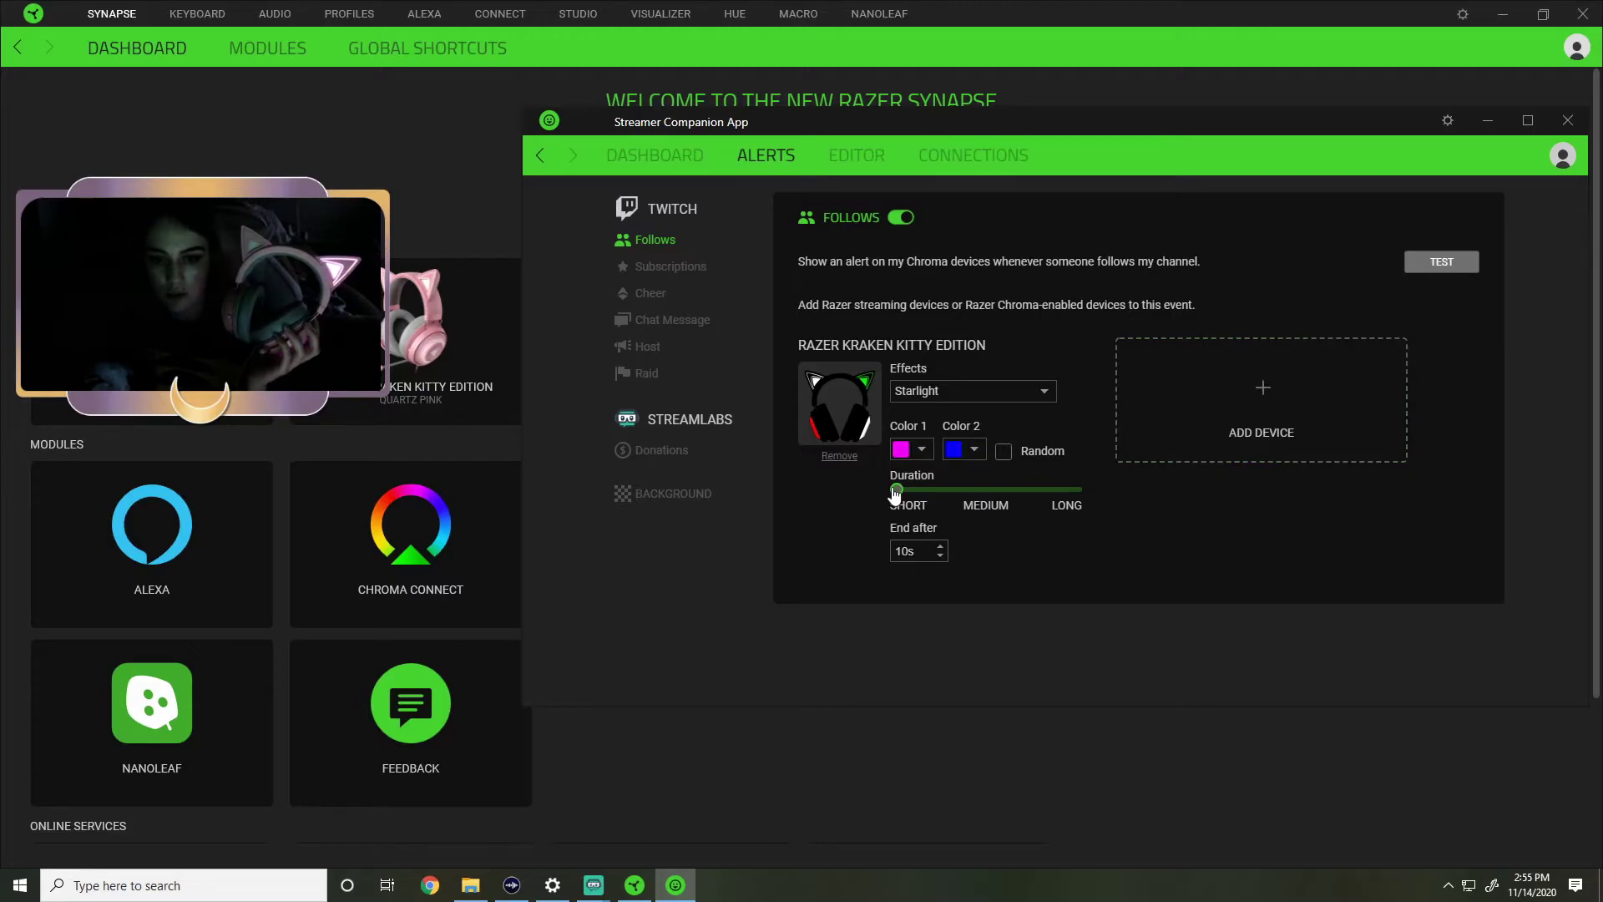
# - Test the Starlight follow alert with an end time of 4 s and the duration set to Long
pyautogui.click(941, 555)
pyautogui.click(941, 555)
pyautogui.click(940, 555)
pyautogui.click(940, 555)
pyautogui.click(940, 556)
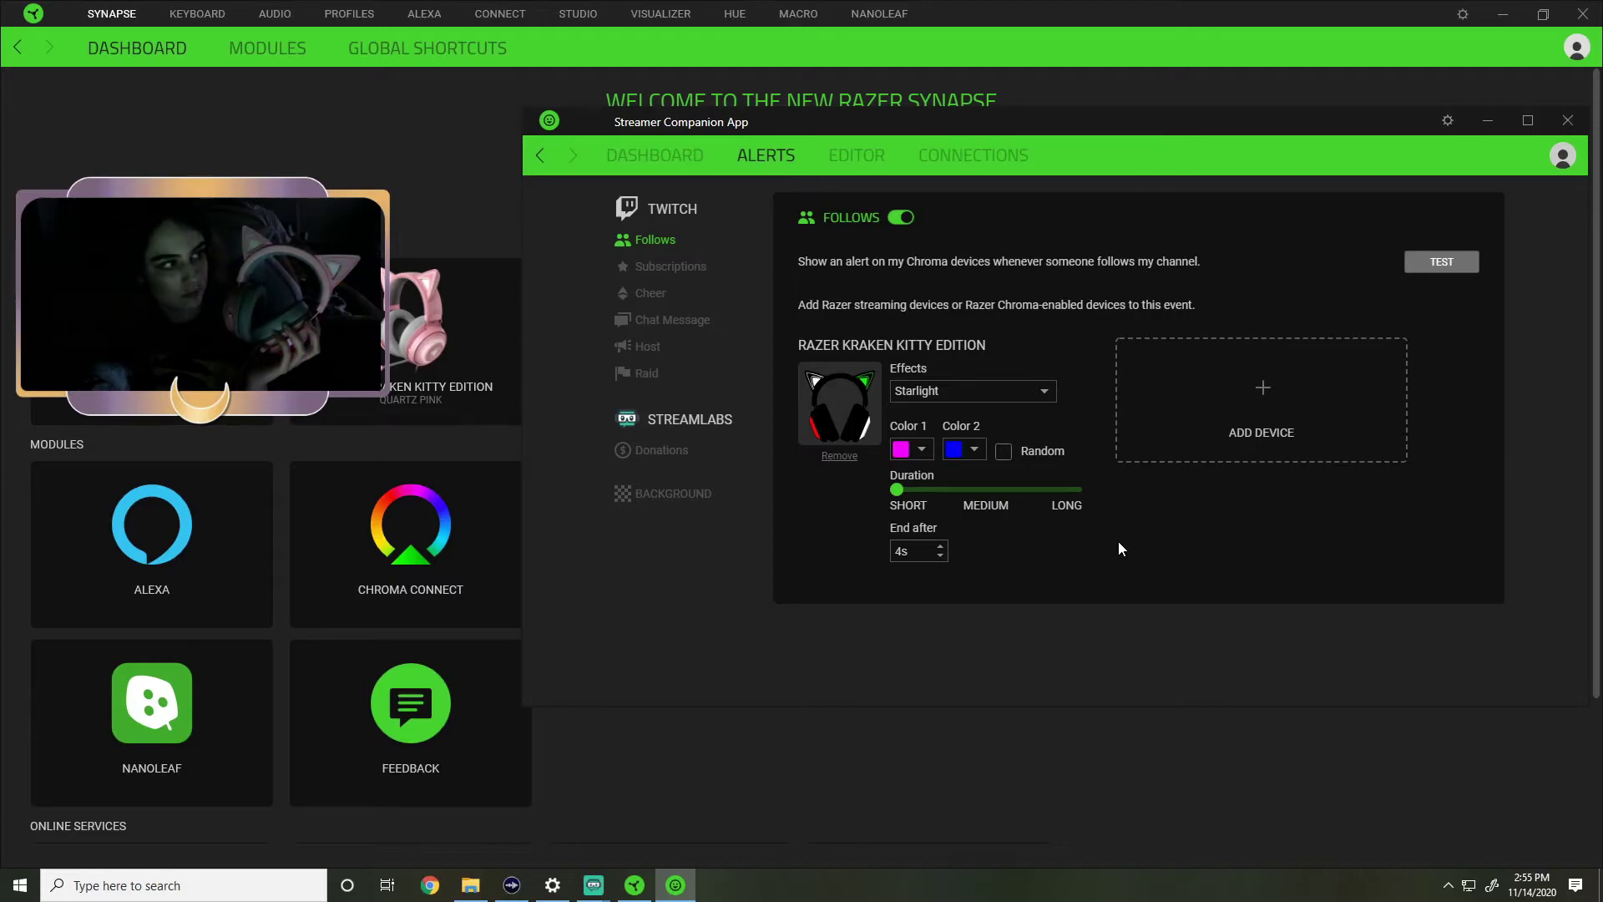
pyautogui.moveTo(897, 490); pyautogui.dragTo(1102, 504)
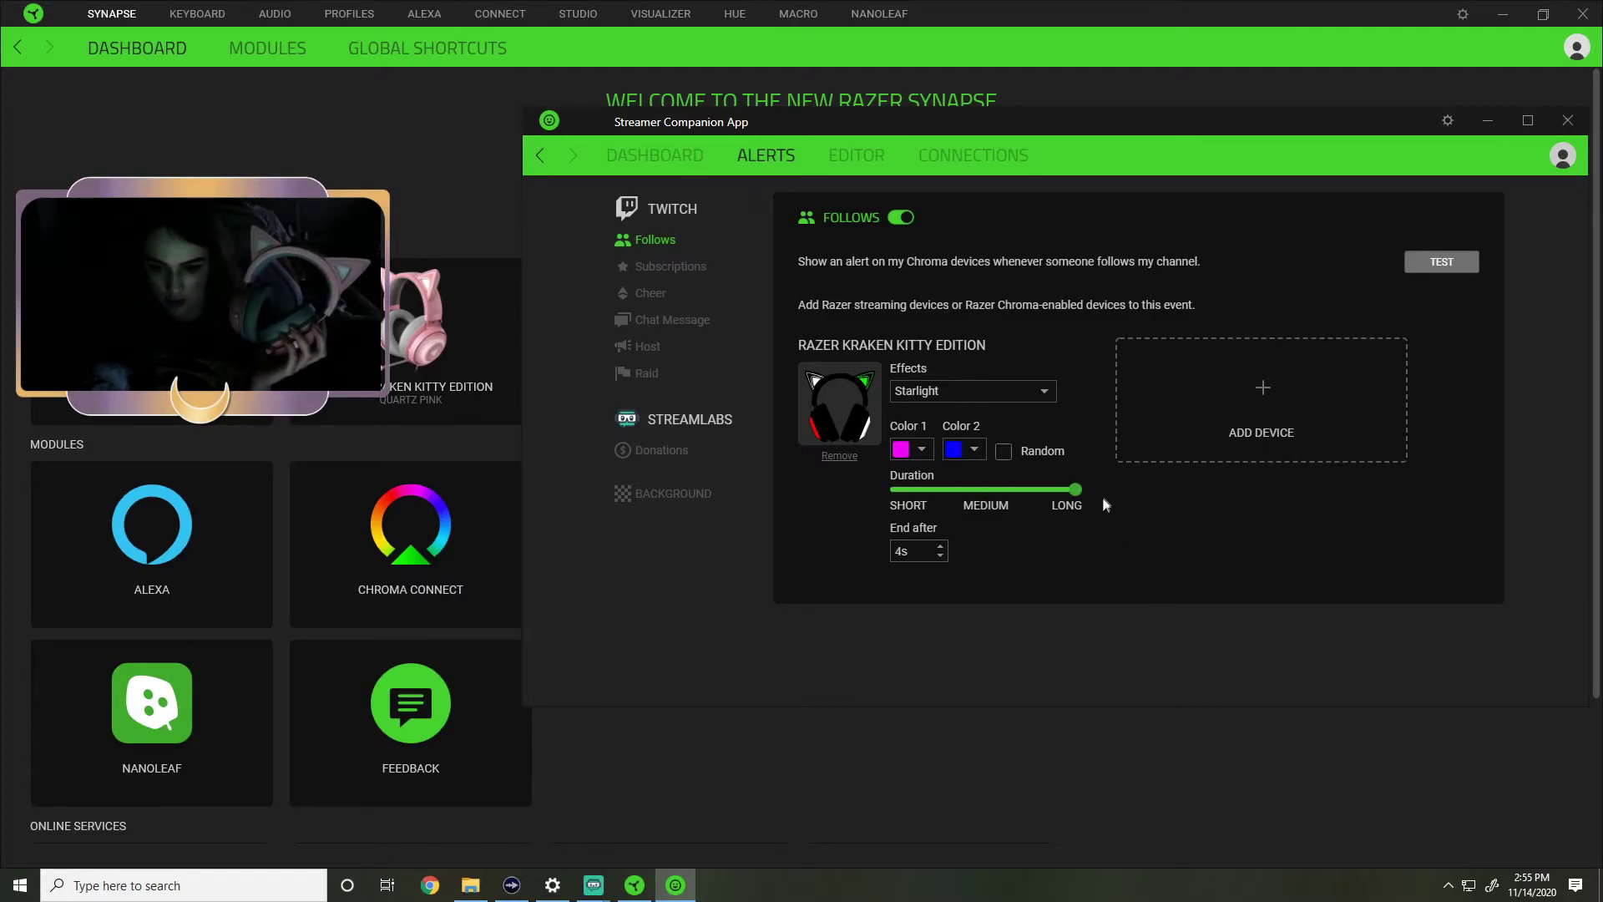
pyautogui.click(1448, 276)
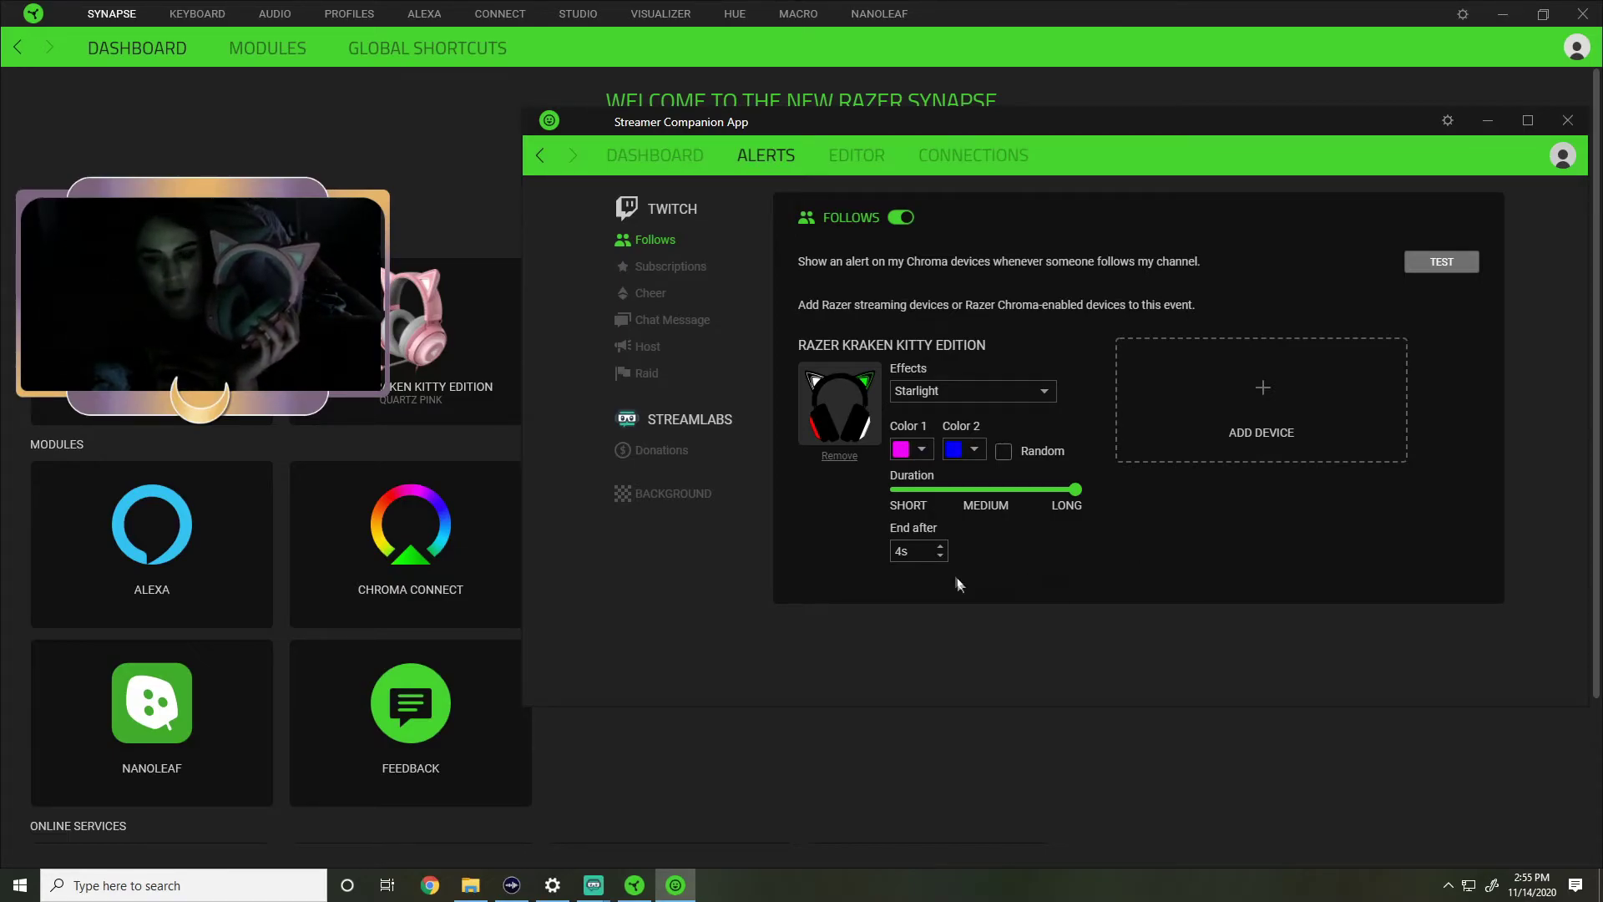
# - Increase the Starlight follow alert's end time to 34 s
pyautogui.click(940, 547)
pyautogui.click(940, 547)
pyautogui.click(940, 548)
pyautogui.click(941, 547)
pyautogui.click(940, 547)
pyautogui.click(941, 547)
pyautogui.click(940, 548)
pyautogui.click(940, 548)
pyautogui.click(940, 548)
pyautogui.click(940, 547)
pyautogui.click(940, 548)
pyautogui.click(940, 547)
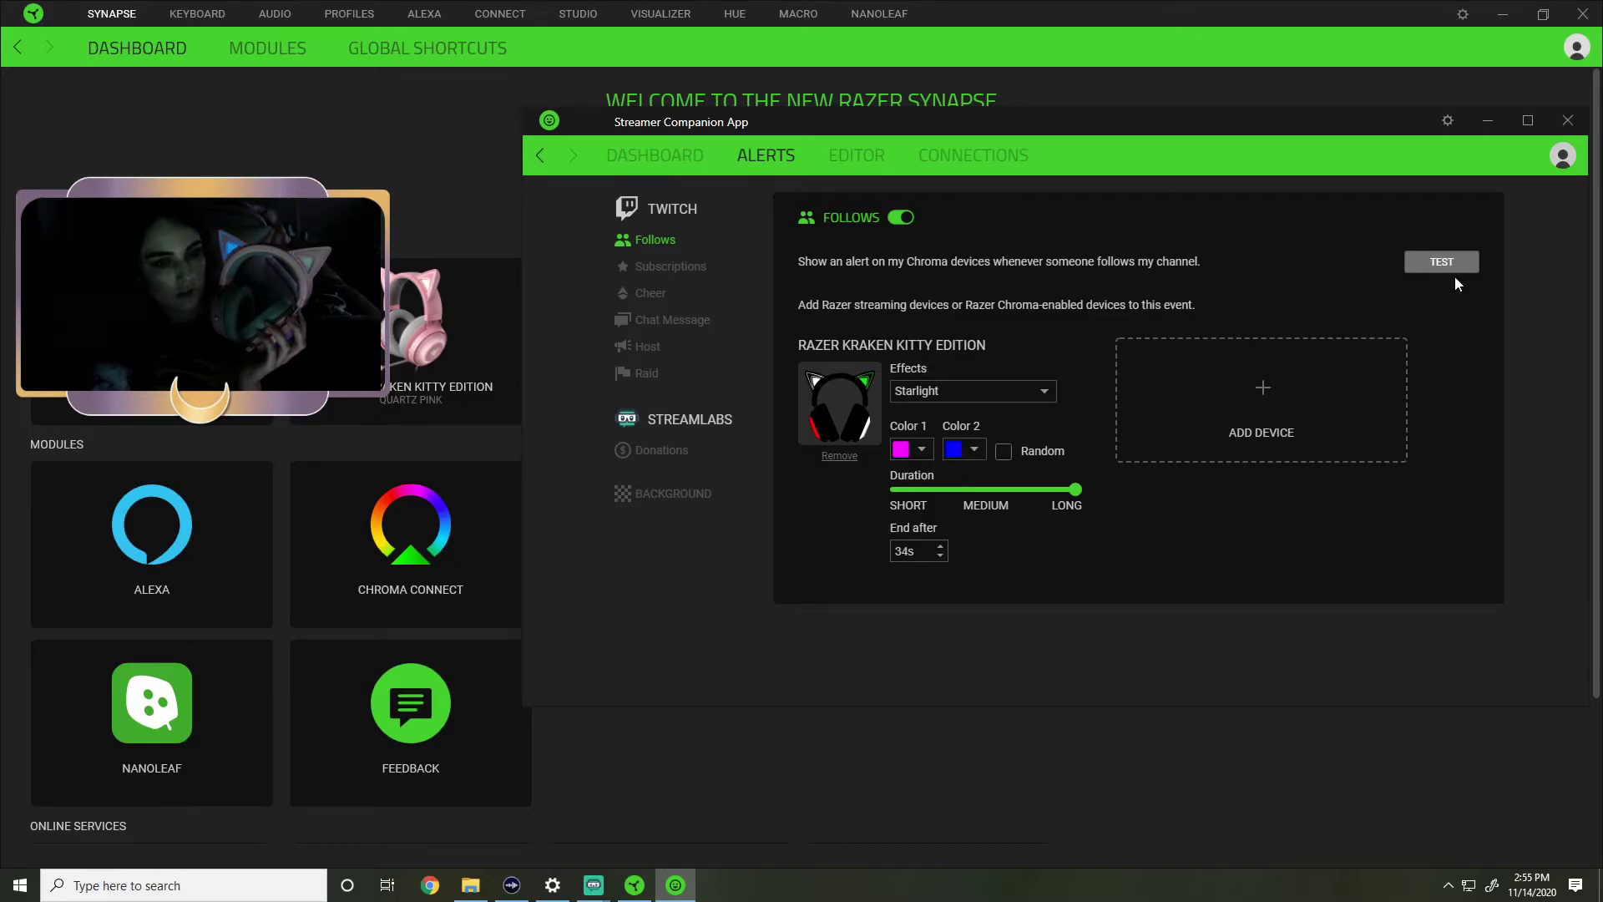
# - Test the Starlight follow alert with the duration set to Short and an end time of 8 s
pyautogui.moveTo(1076, 490); pyautogui.dragTo(890, 496)
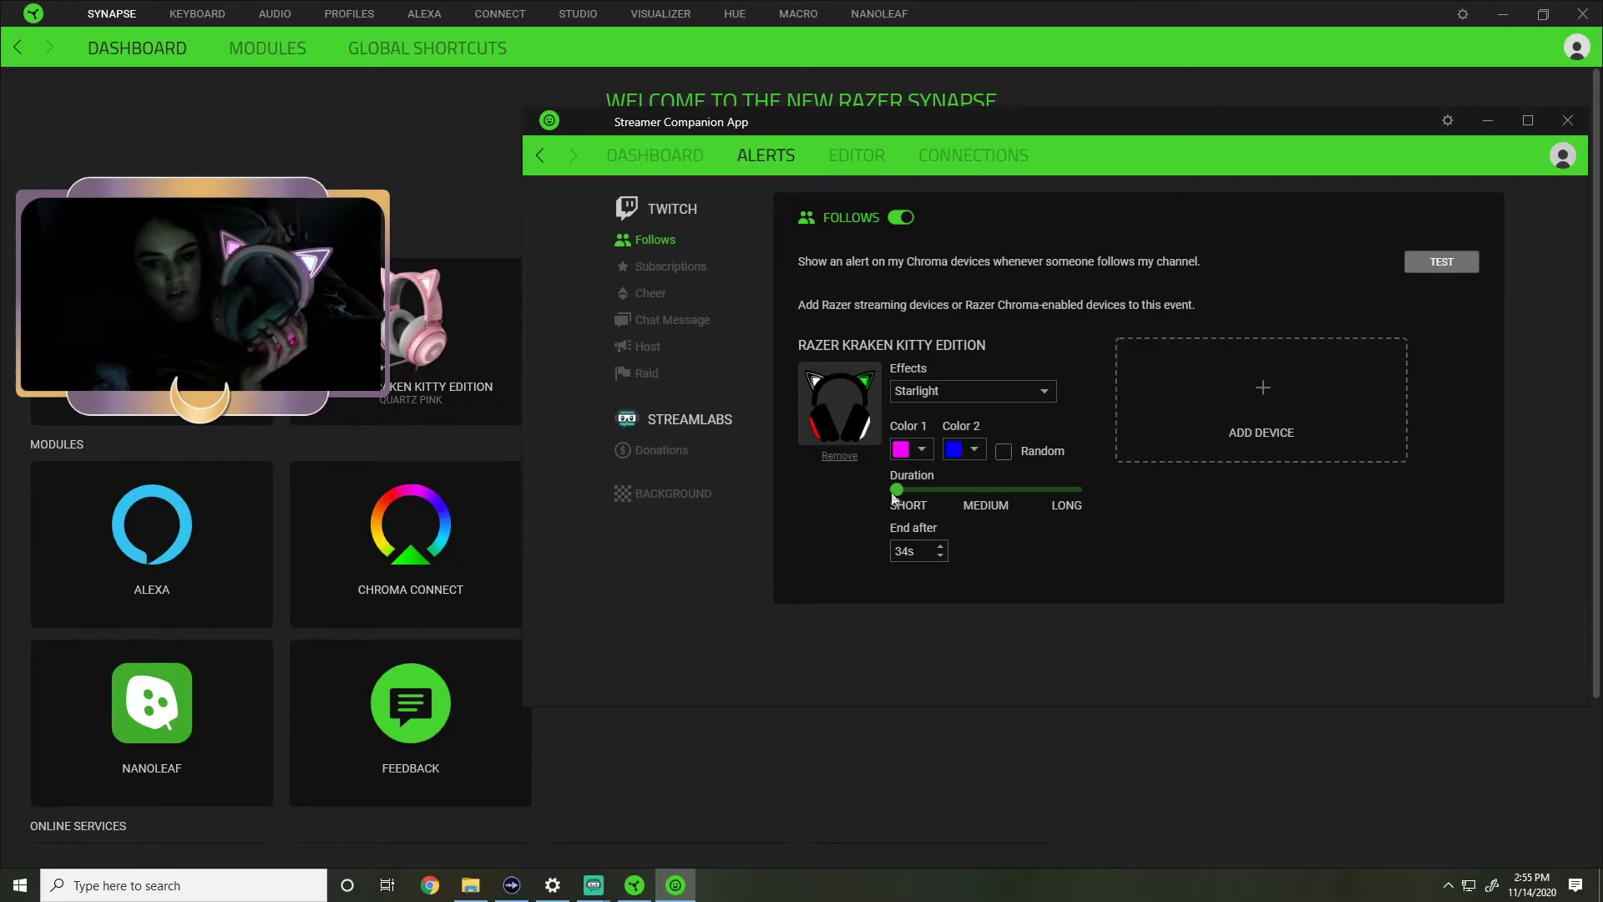
pyautogui.click(940, 555)
pyautogui.click(940, 556)
pyautogui.click(941, 555)
pyautogui.write('10')
pyautogui.click(1471, 270)
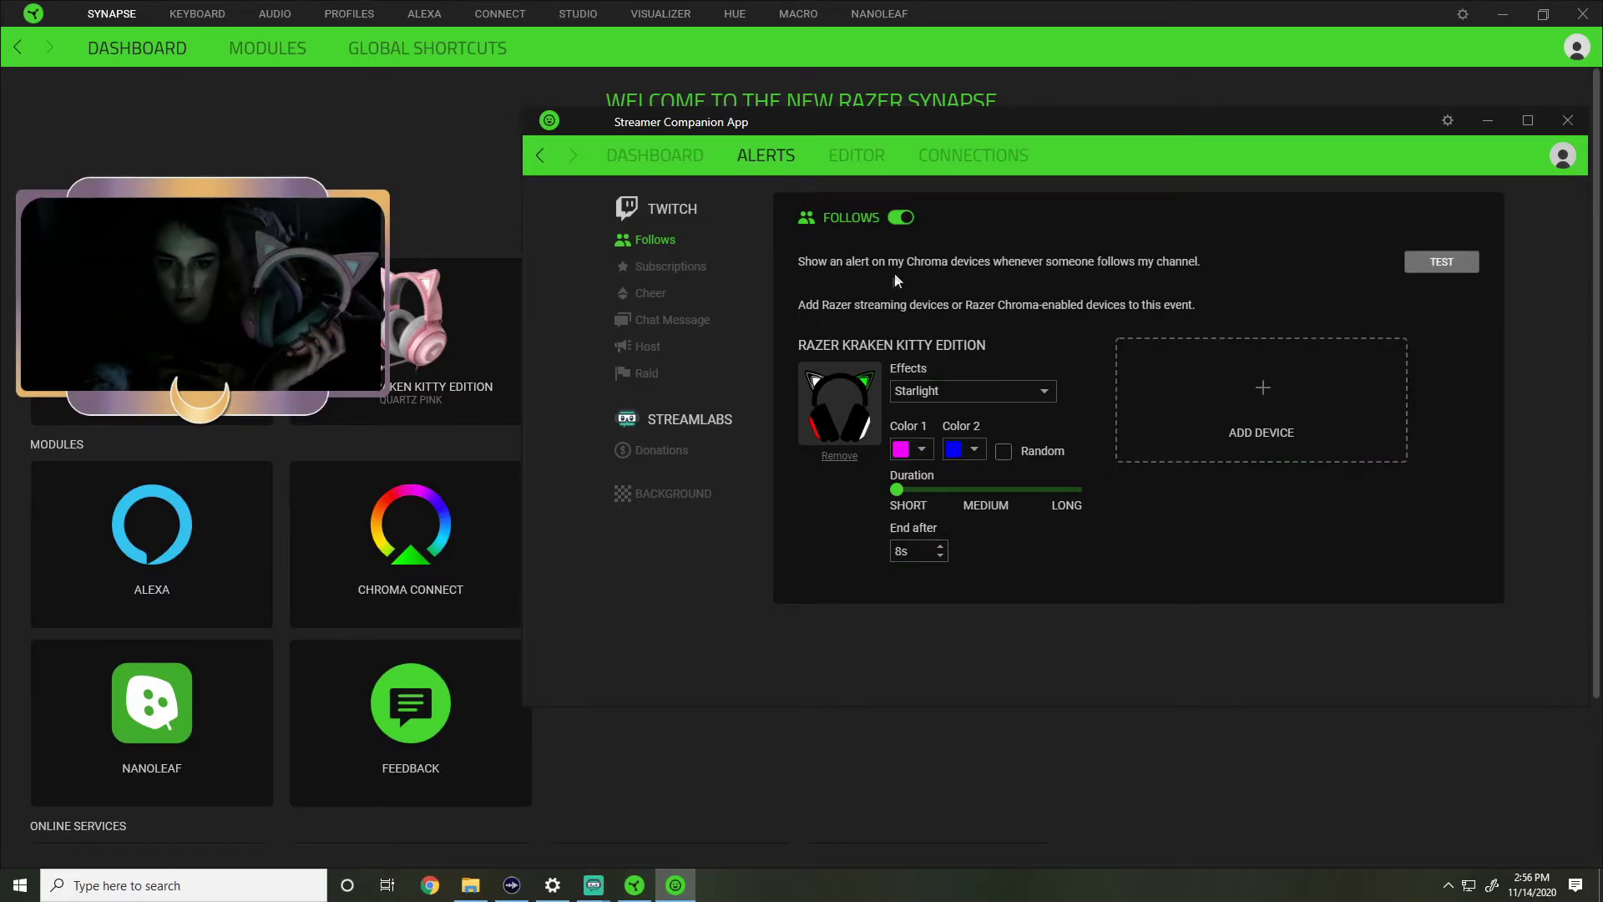
# - Change the Kraken Kitty's follow alert effect to Breathing
pyautogui.click(935, 391)
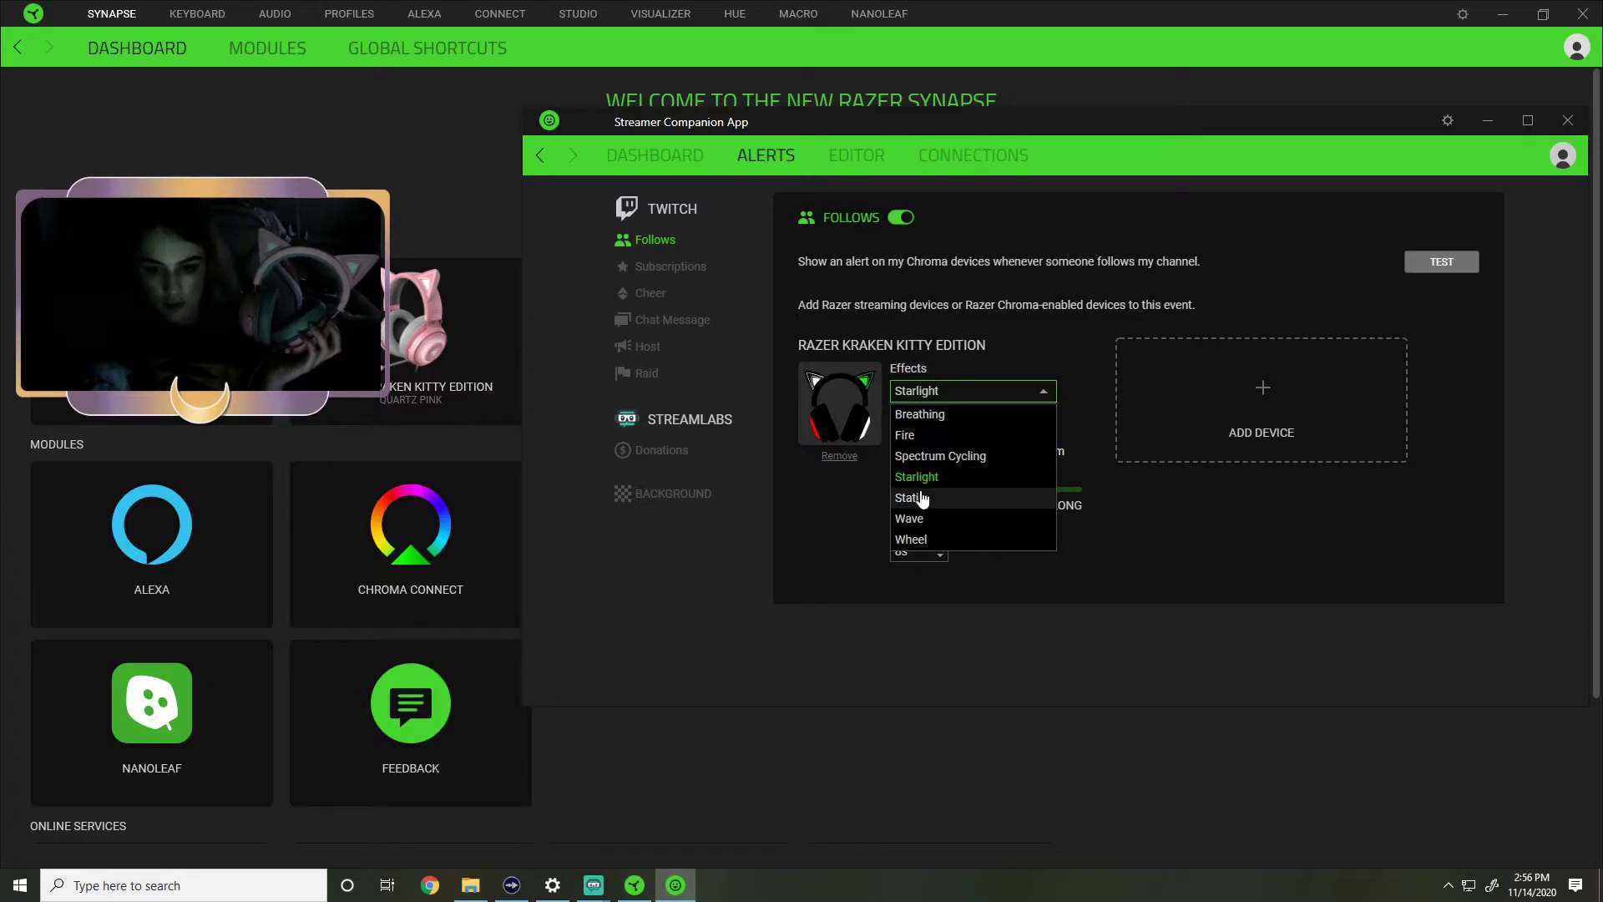
pyautogui.click(921, 418)
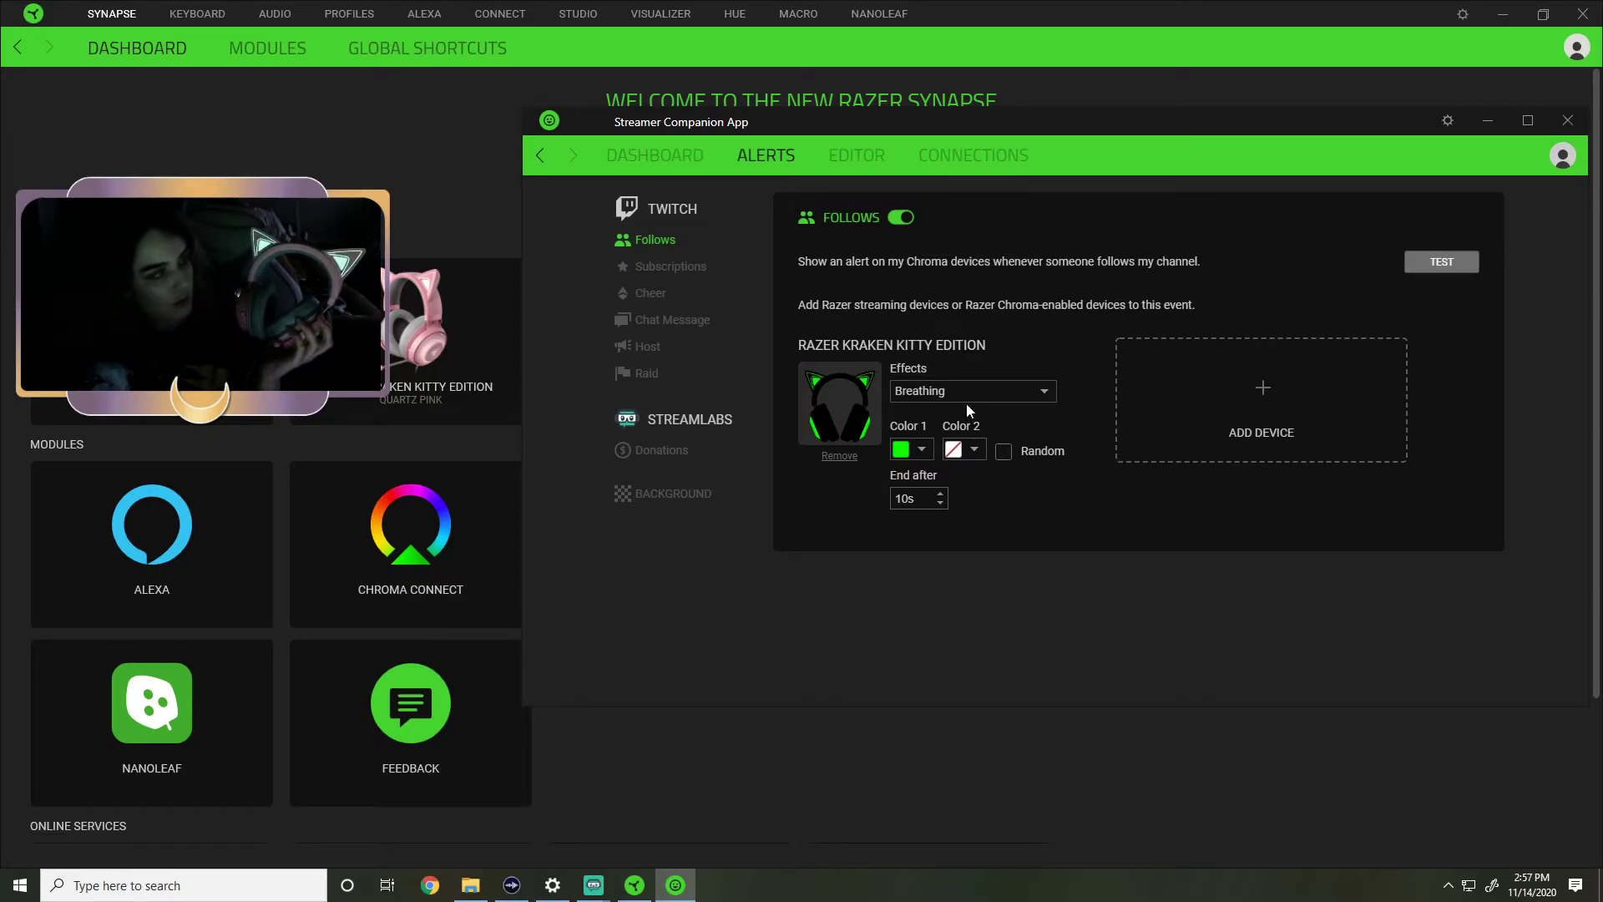
# - Try red as the Breathing effect's Color 2 and reset it to no color
pyautogui.click(967, 450)
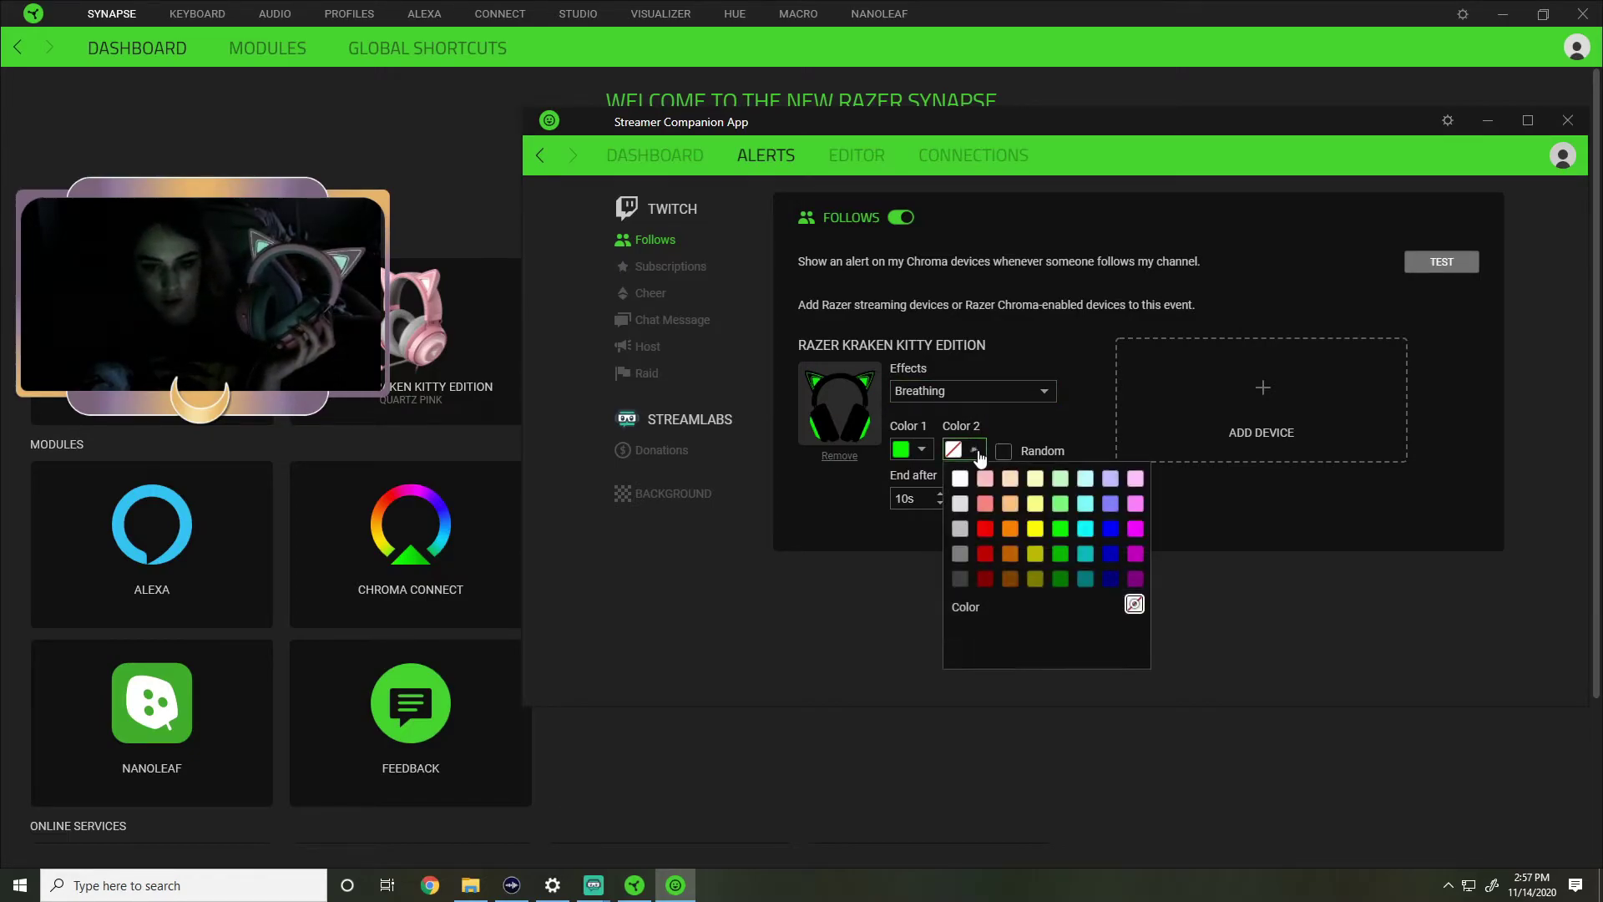
pyautogui.click(987, 528)
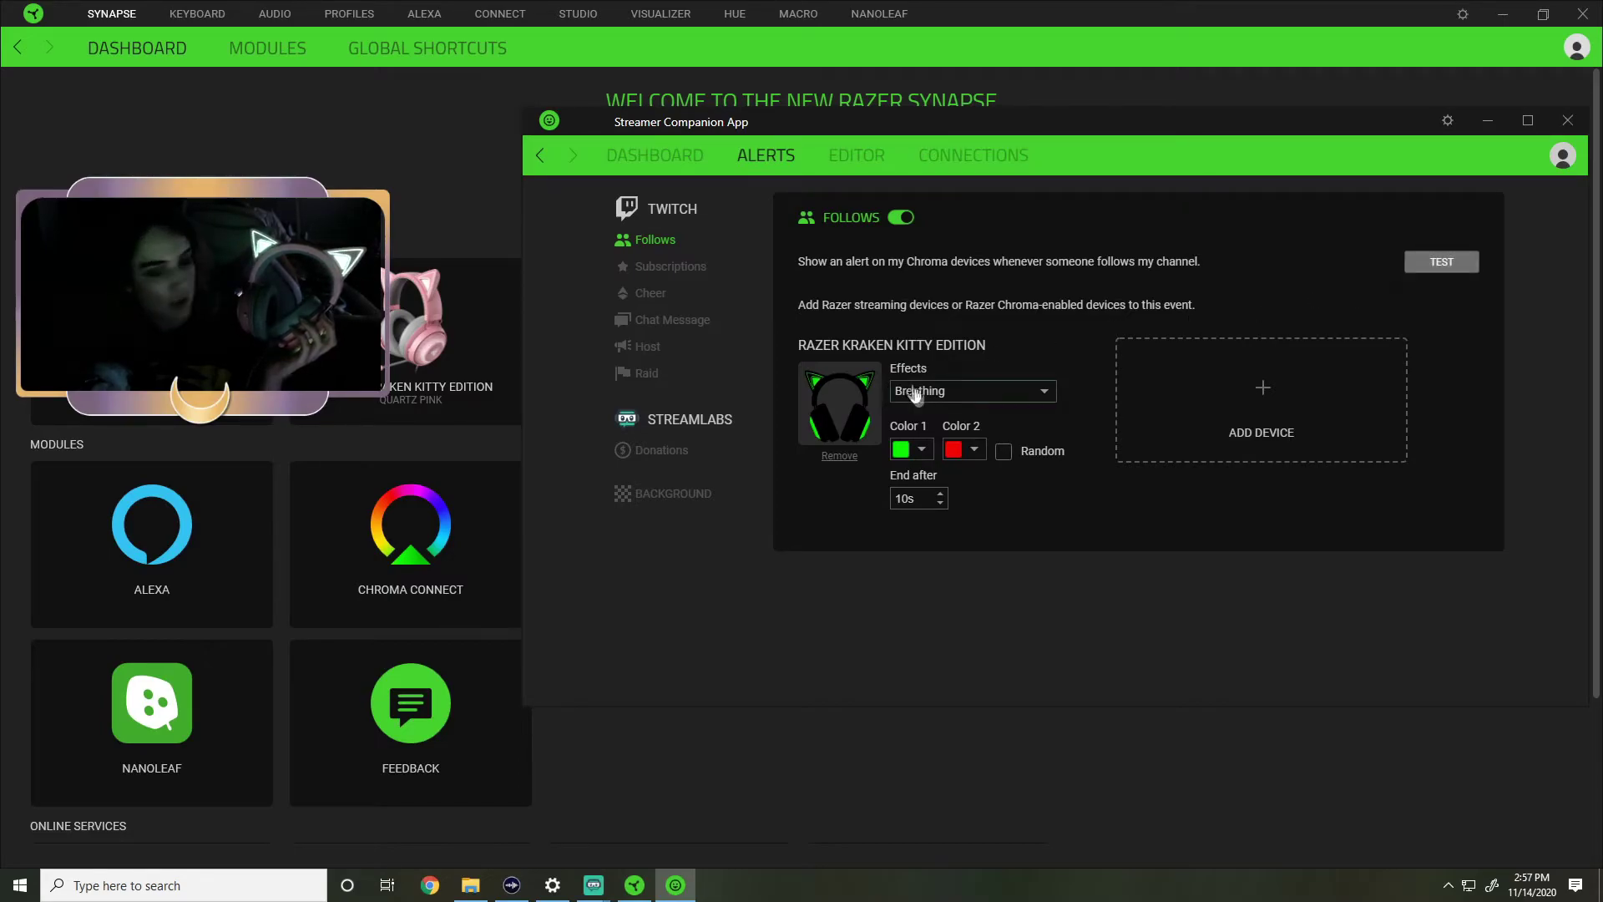
pyautogui.click(972, 451)
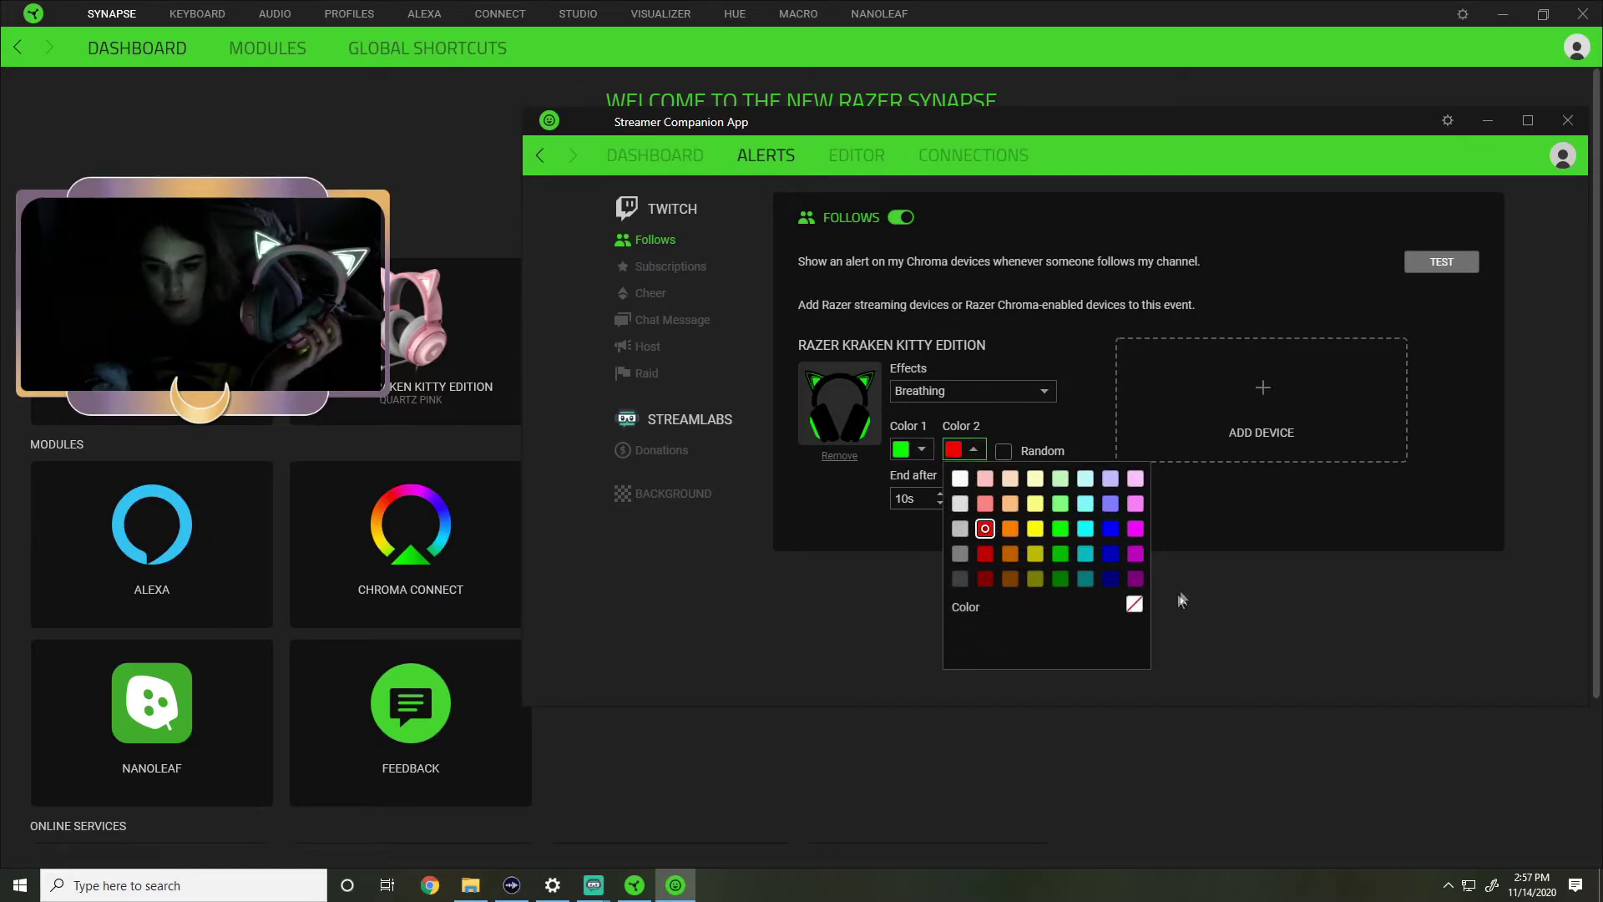
pyautogui.click(1134, 604)
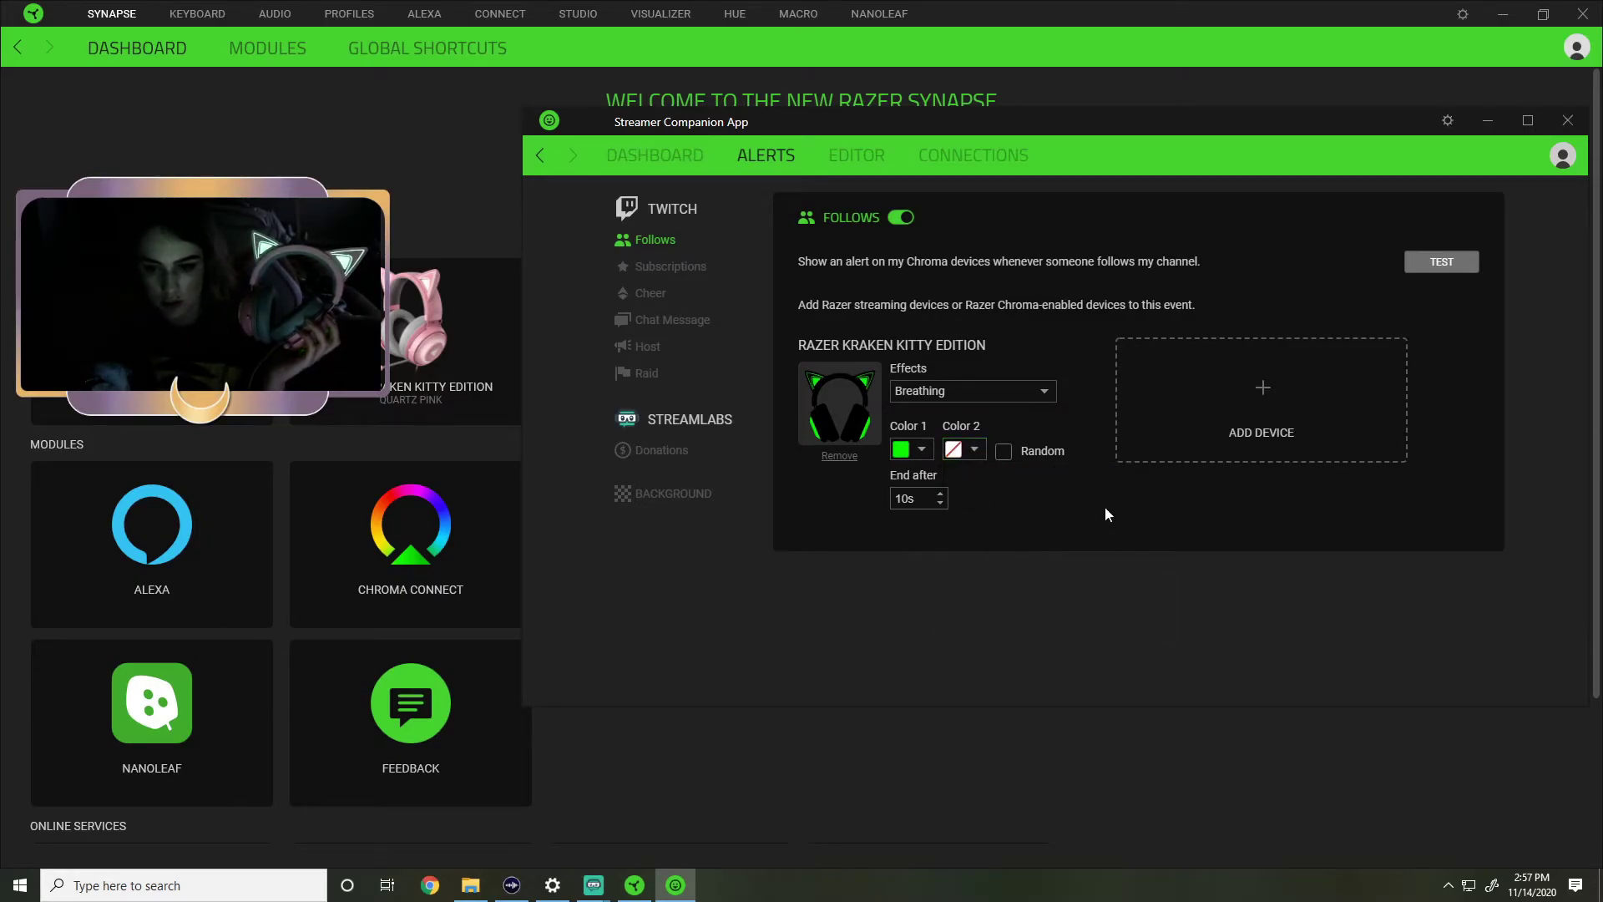
# - Change the Kraken Kitty's follow alert effect to Fire and test the alert
pyautogui.click(956, 391)
pyautogui.click(949, 436)
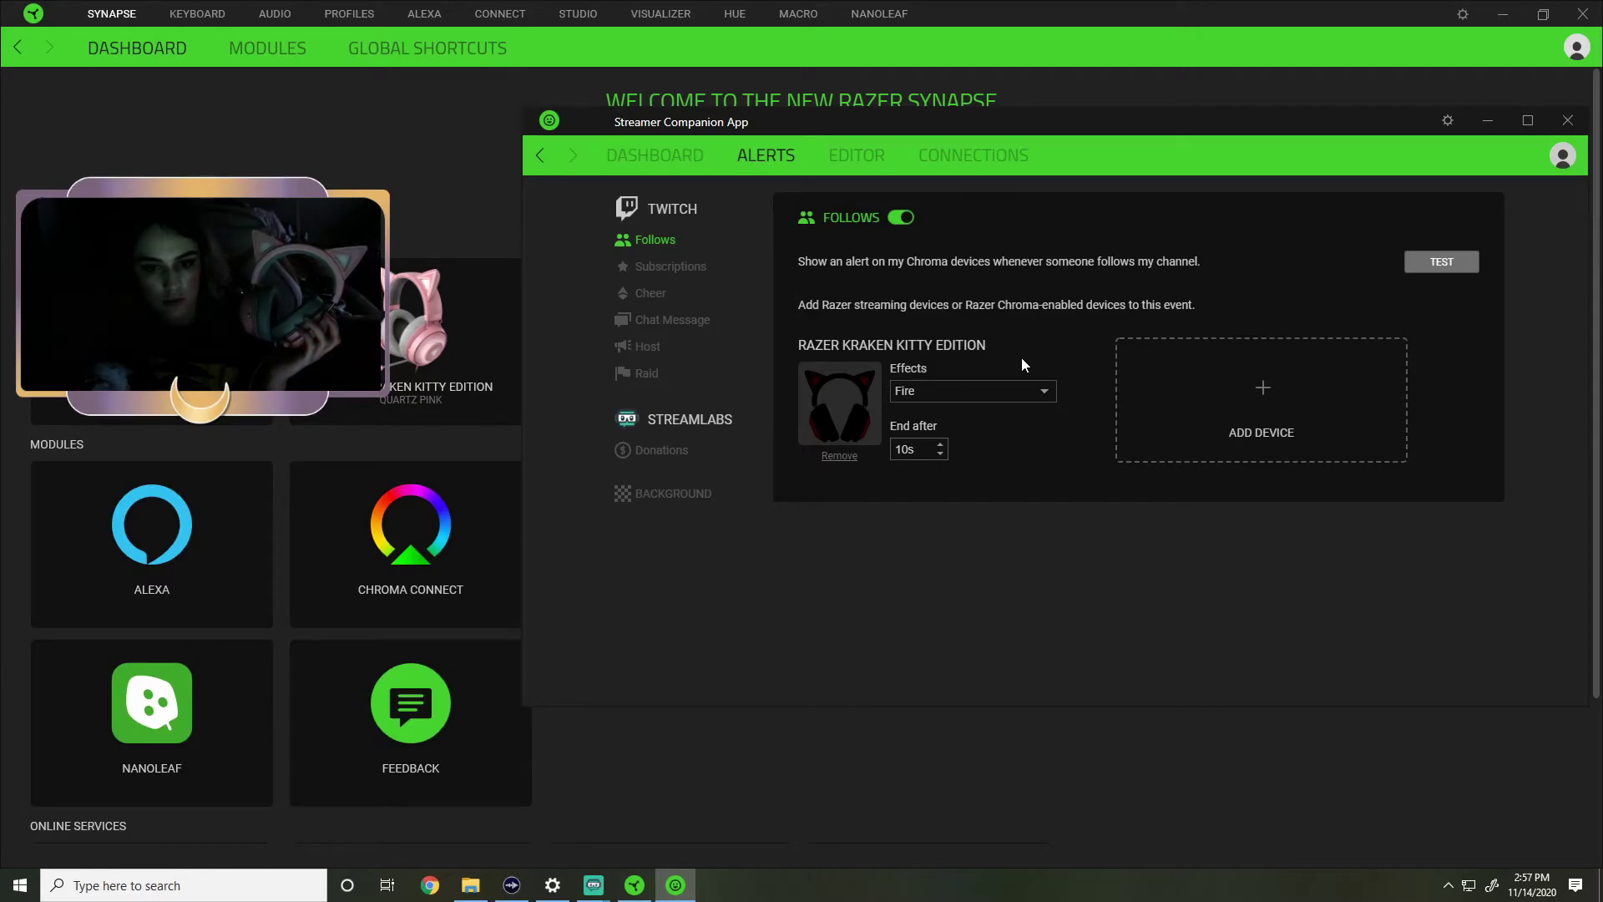
pyautogui.click(1419, 262)
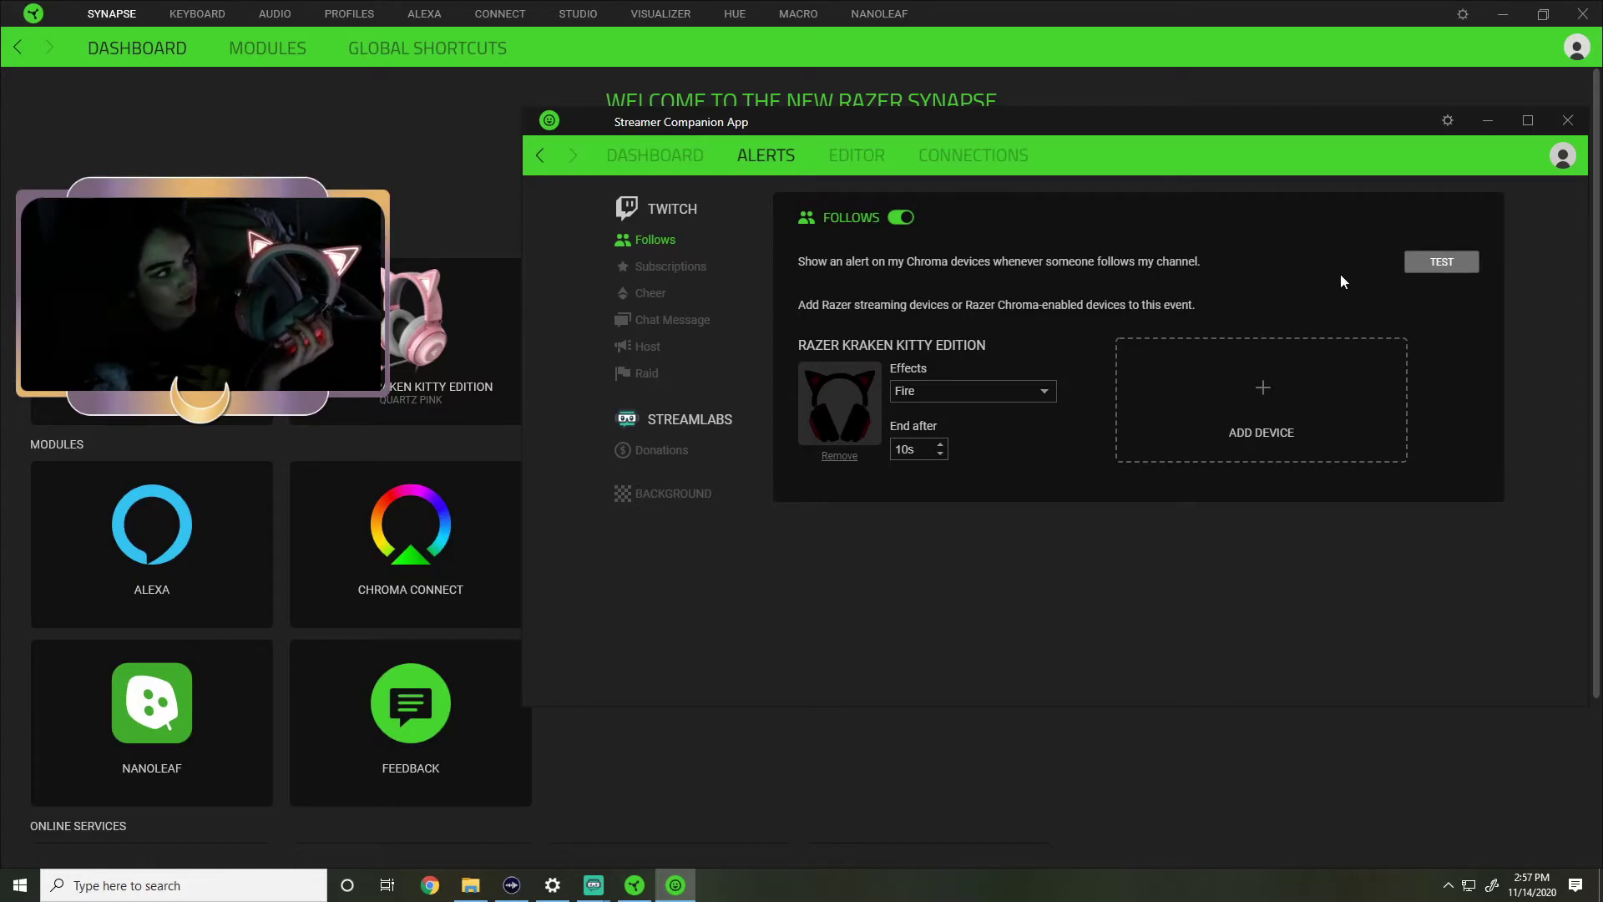
pyautogui.click(961, 391)
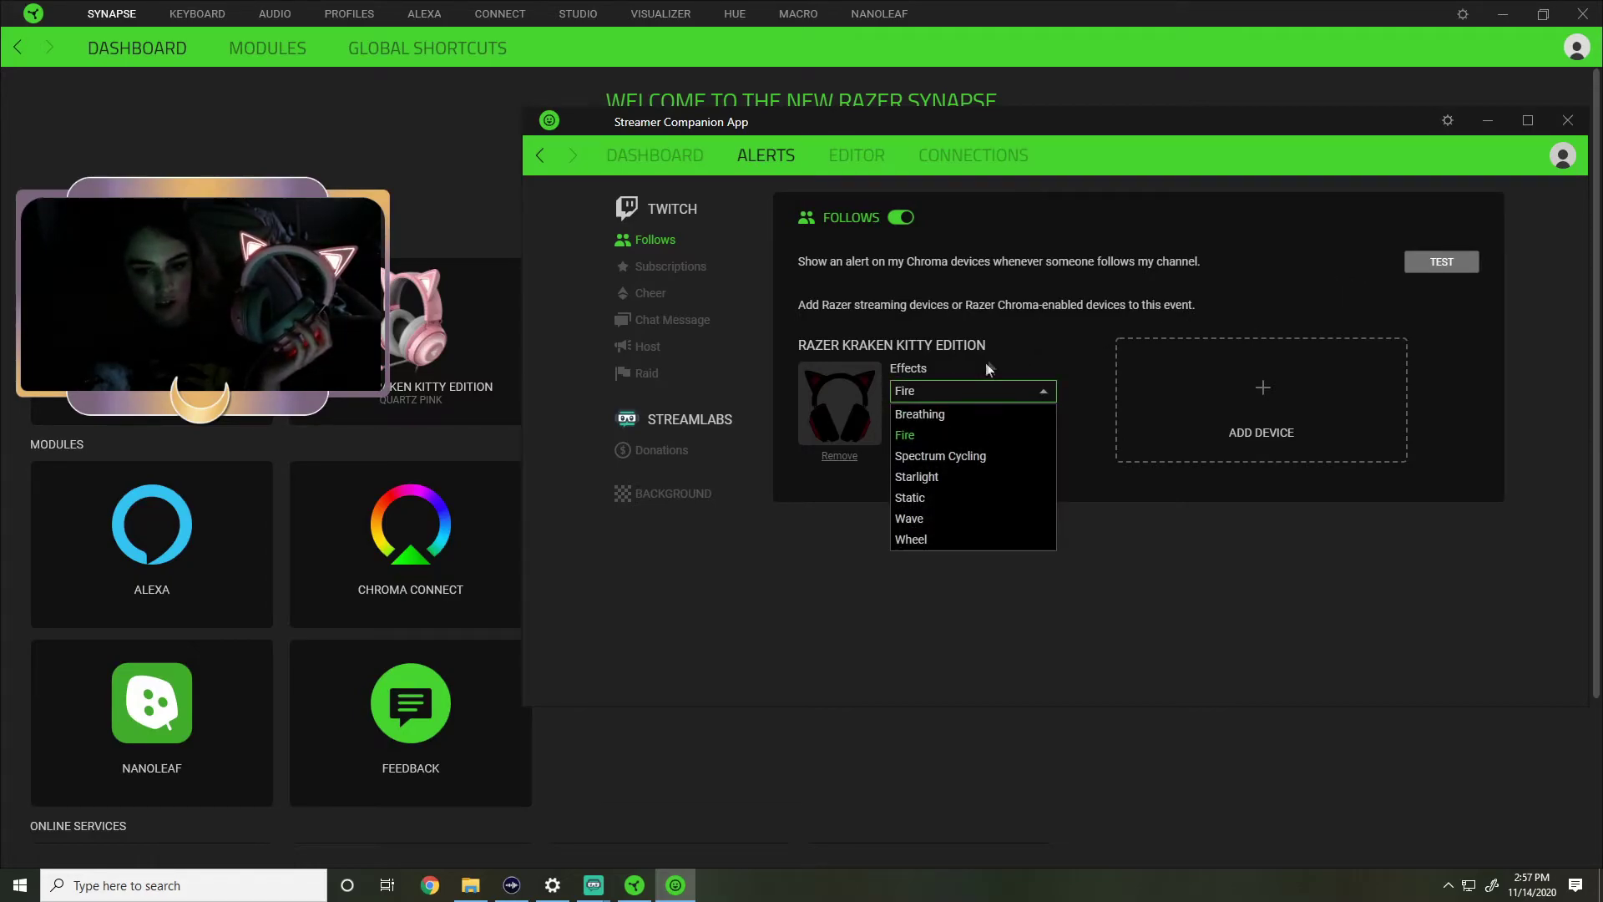
pyautogui.click(1005, 349)
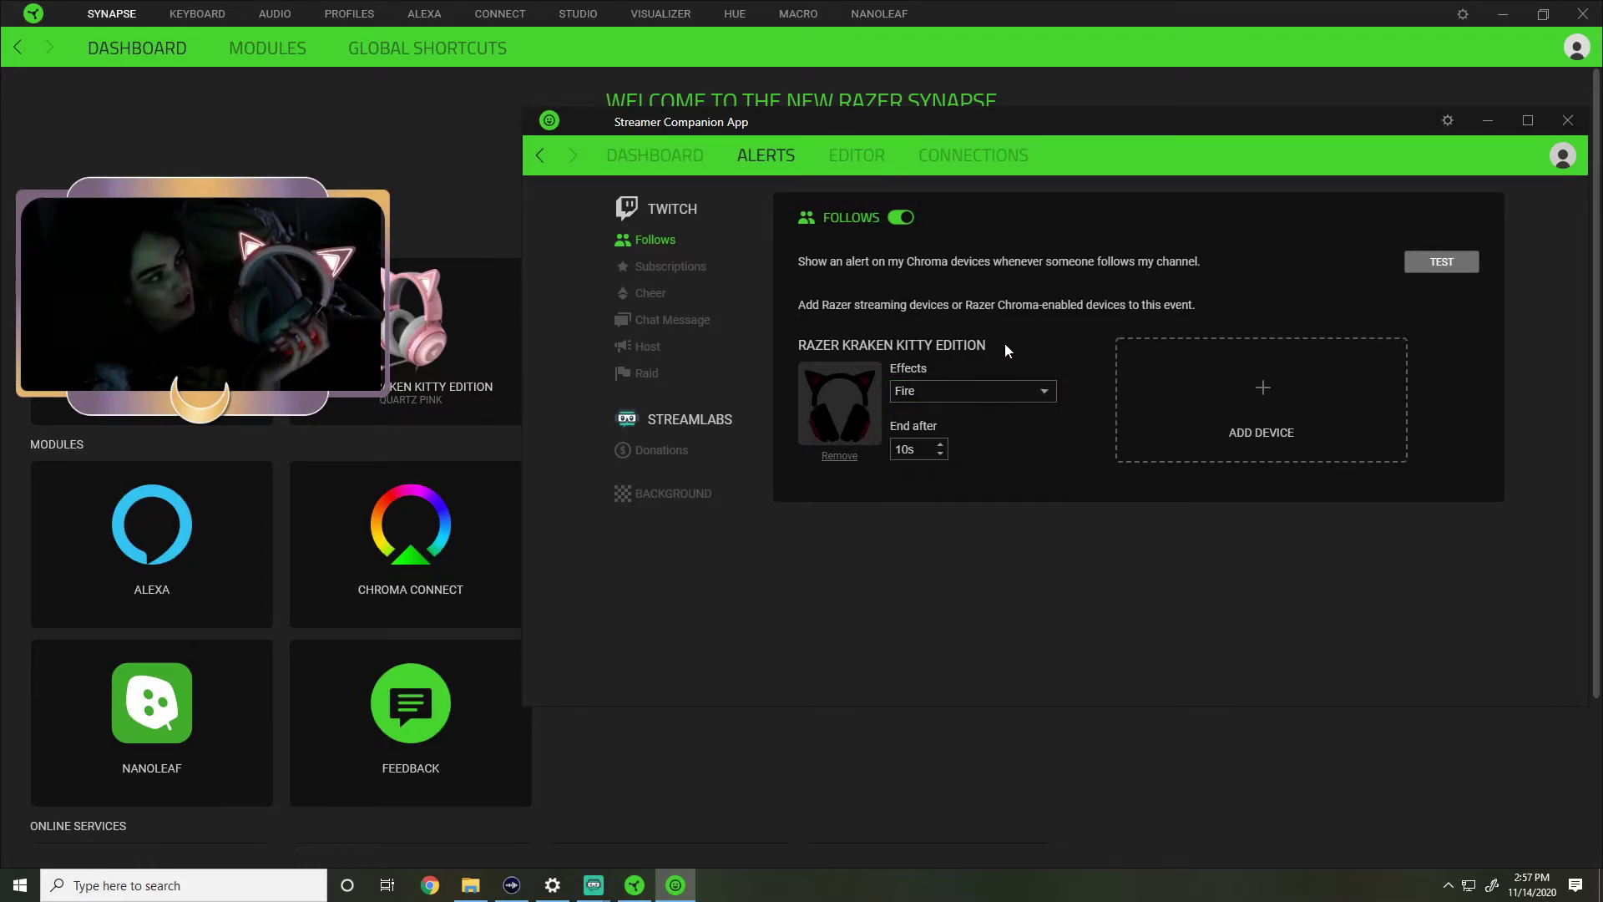
pyautogui.click(960, 393)
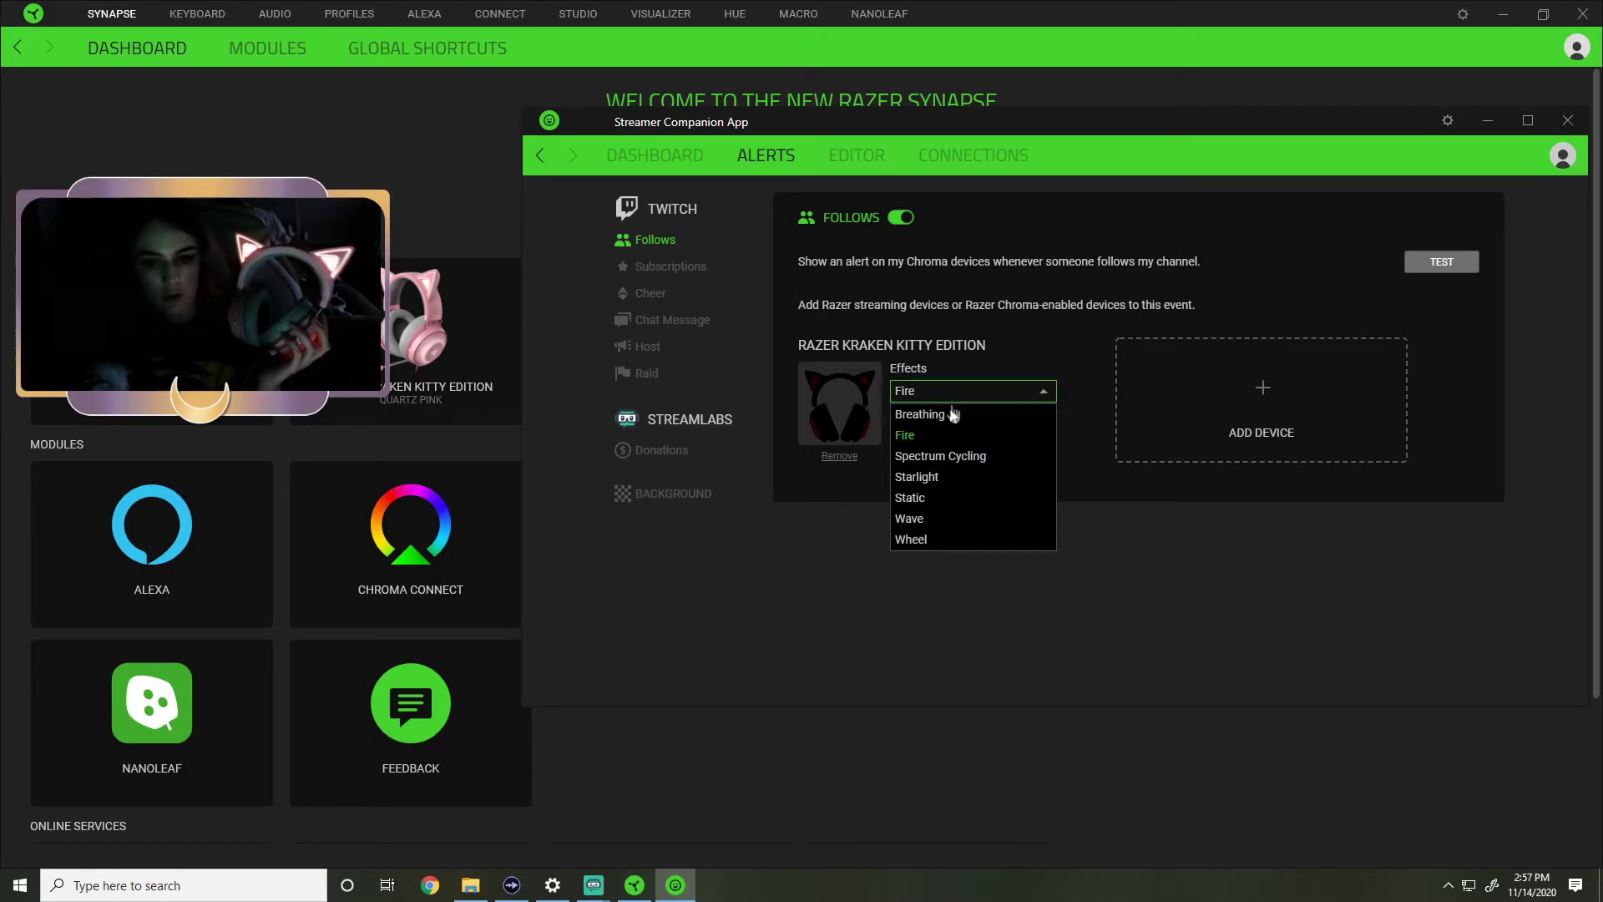
pyautogui.click(1032, 354)
pyautogui.click(1025, 392)
pyautogui.click(1036, 377)
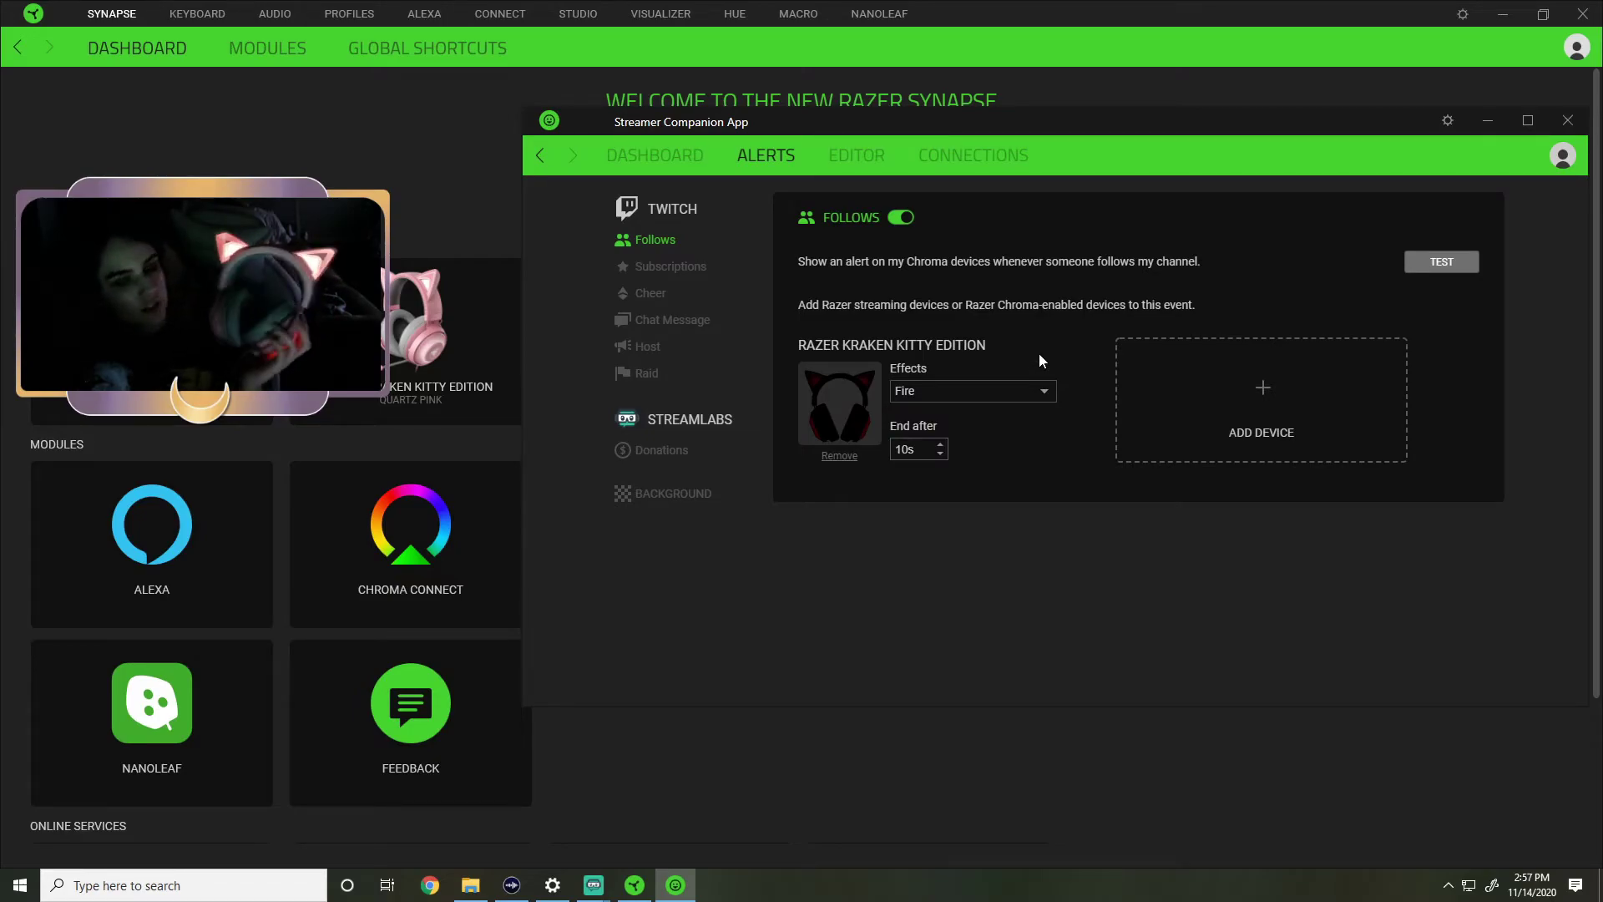
# - Change the Kraken Kitty's follow alert effect to Static
pyautogui.click(1004, 392)
pyautogui.click(944, 497)
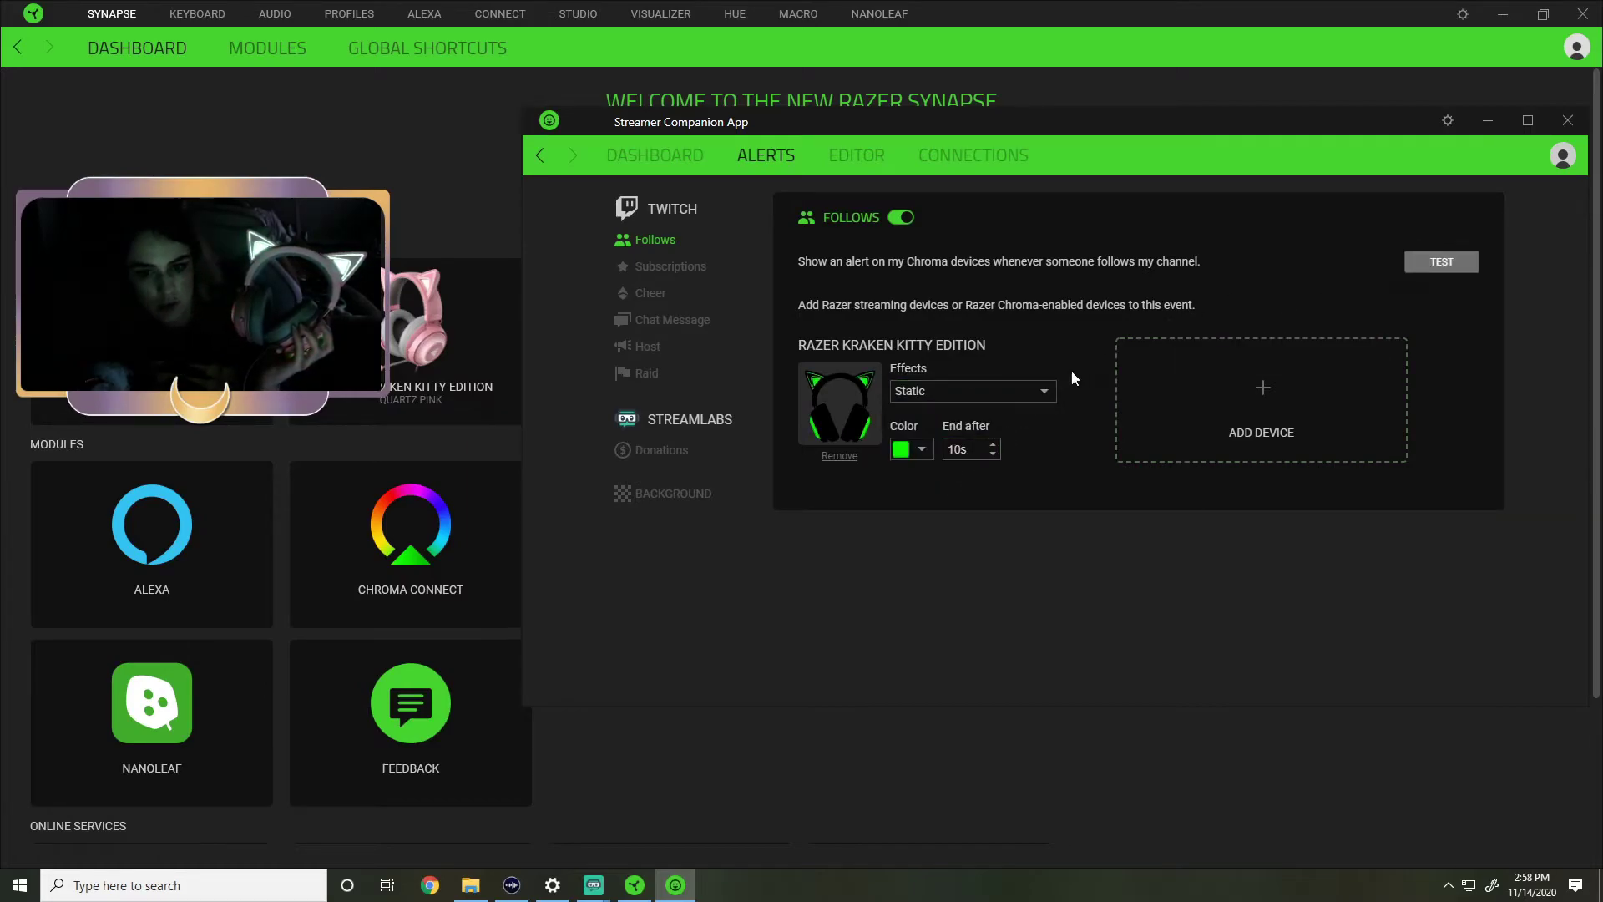
pyautogui.click(1035, 392)
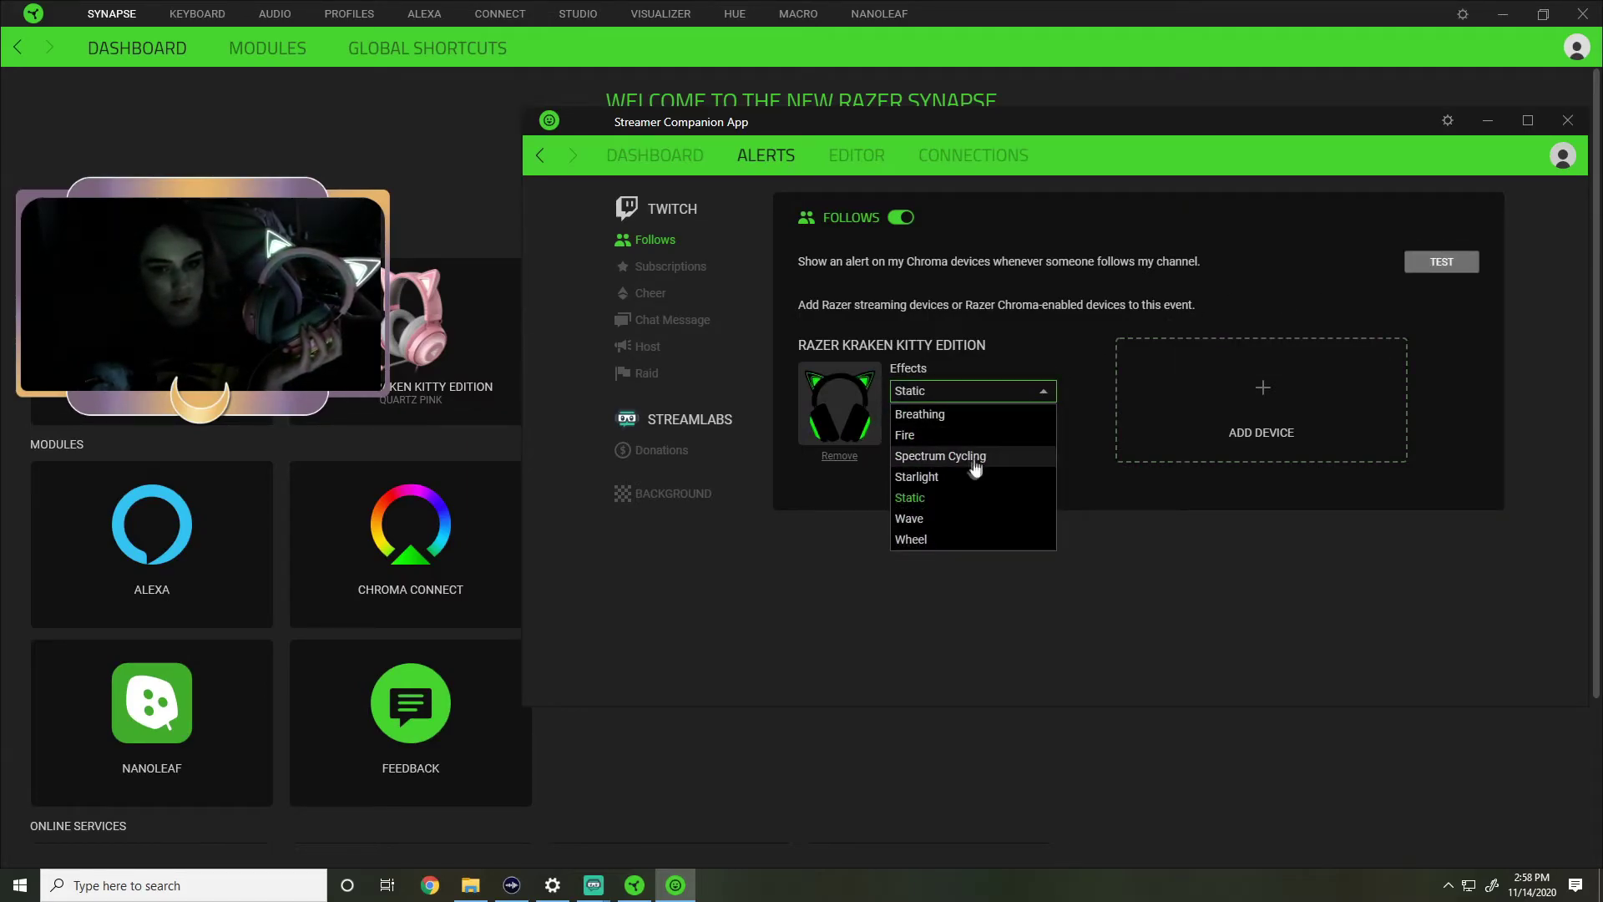
pyautogui.click(1043, 352)
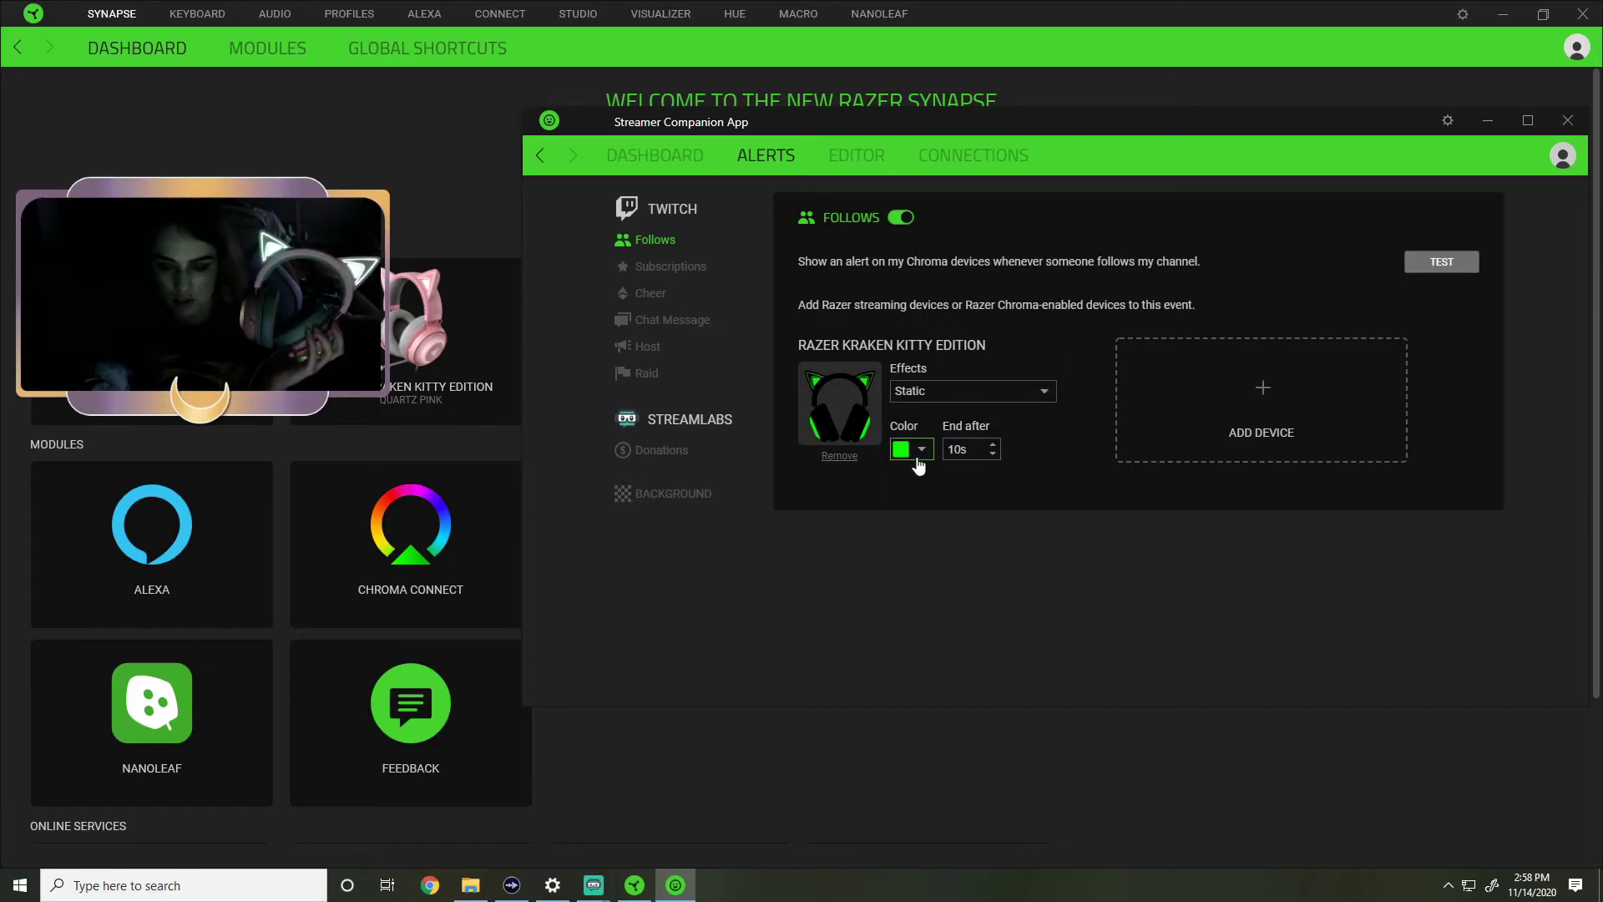
pyautogui.click(942, 392)
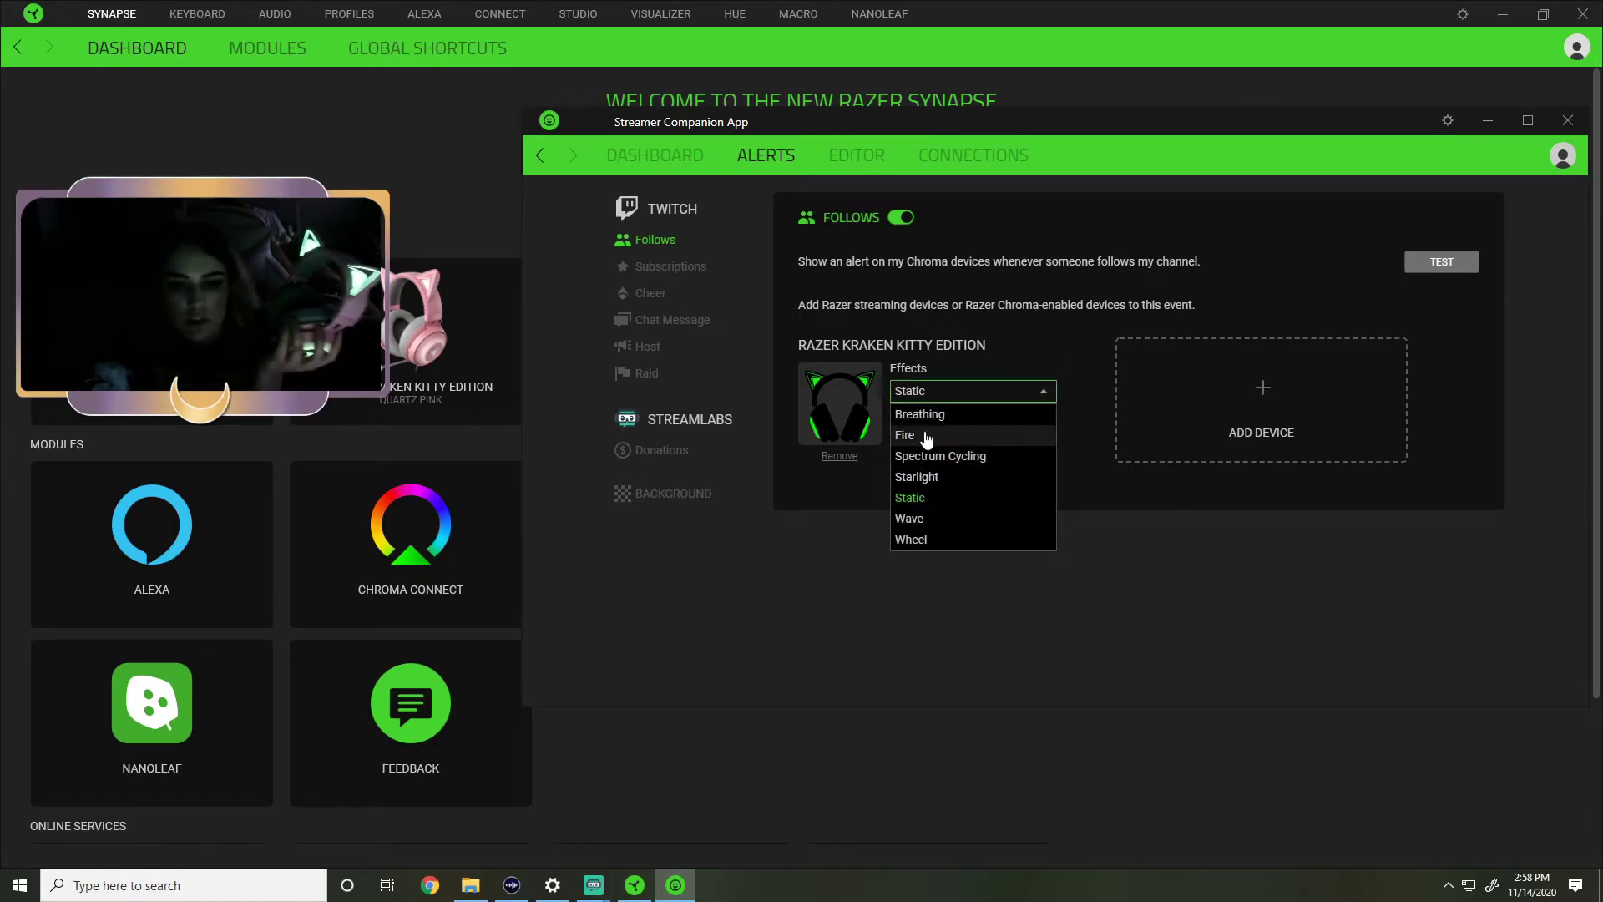
pyautogui.click(916, 477)
pyautogui.click(922, 392)
pyautogui.click(917, 498)
# - Set the Static effect's color to red and test the follow alert
pyautogui.click(923, 450)
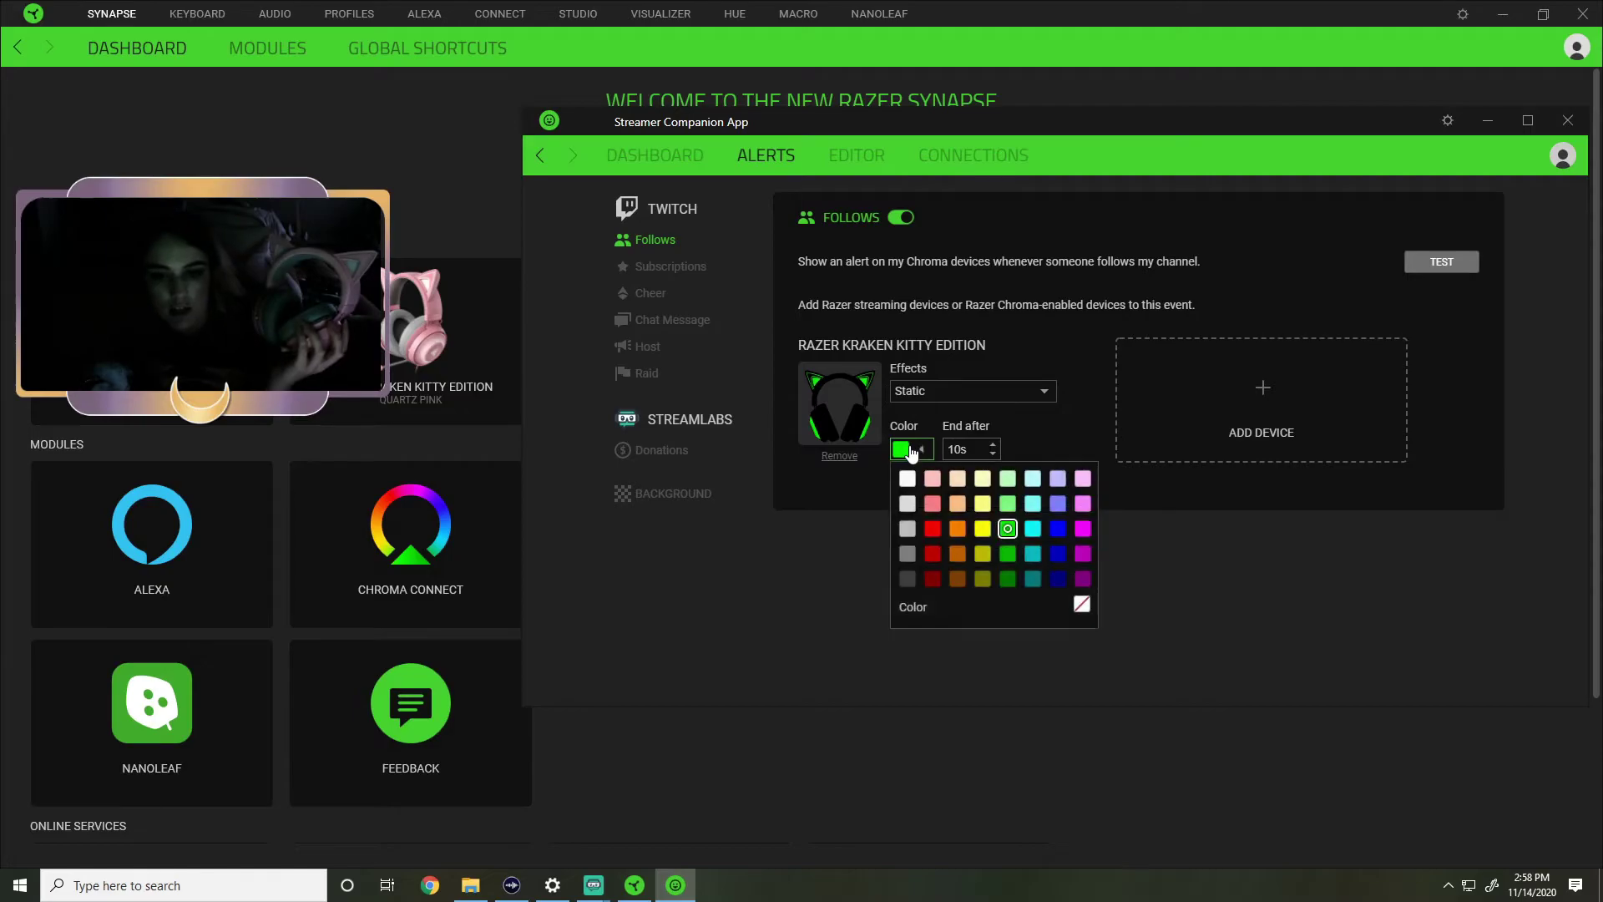
pyautogui.click(927, 528)
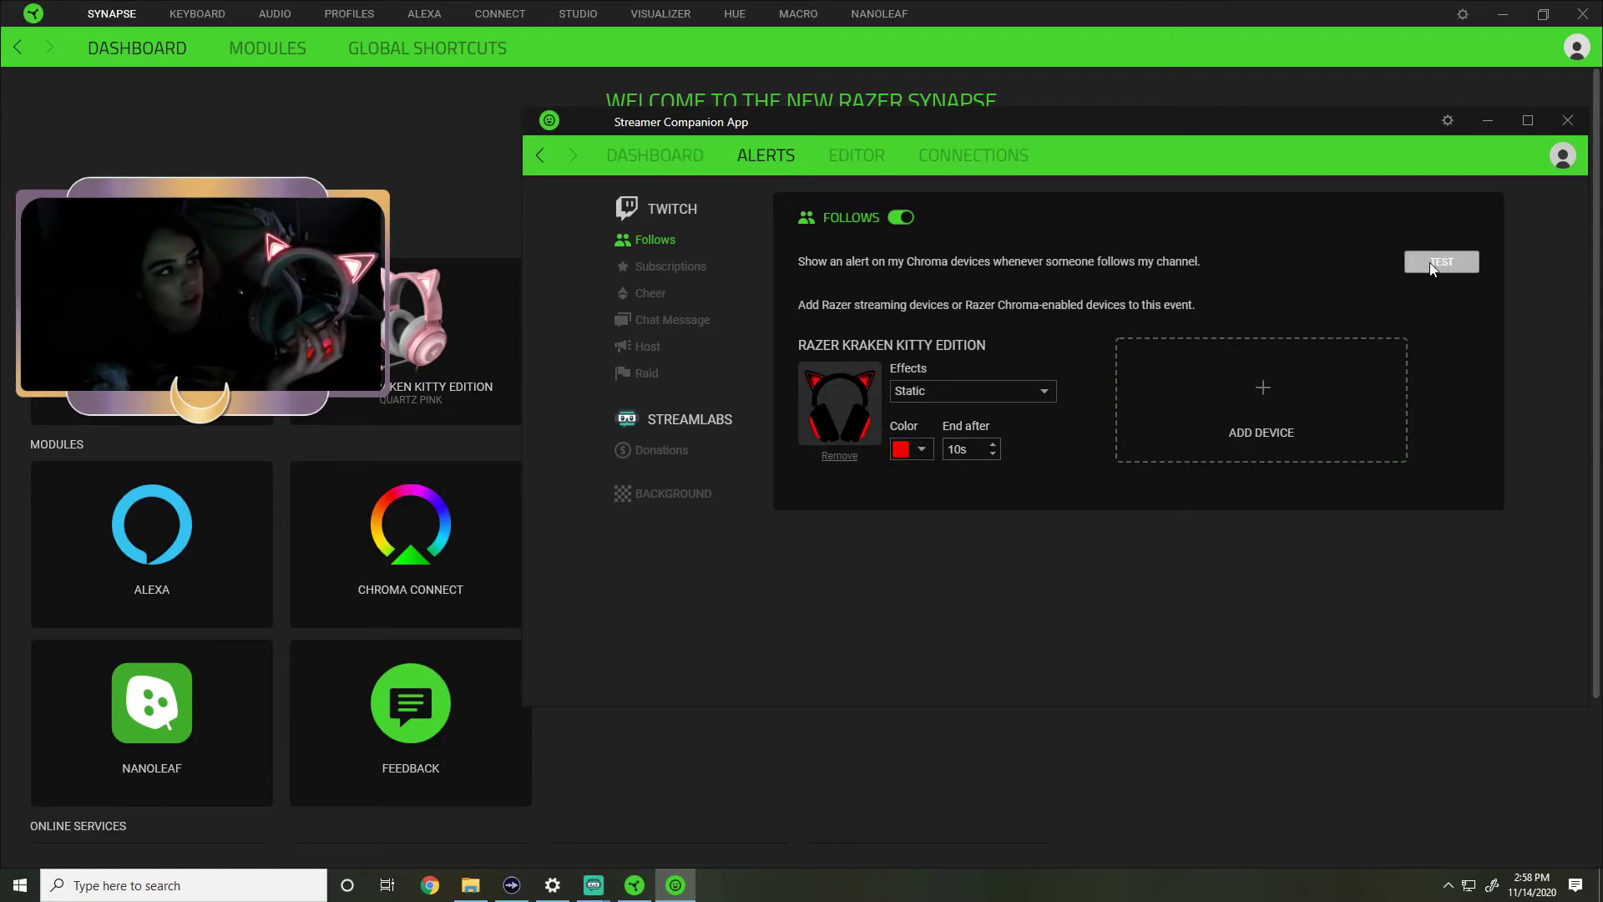
pyautogui.click(921, 449)
pyautogui.click(1045, 418)
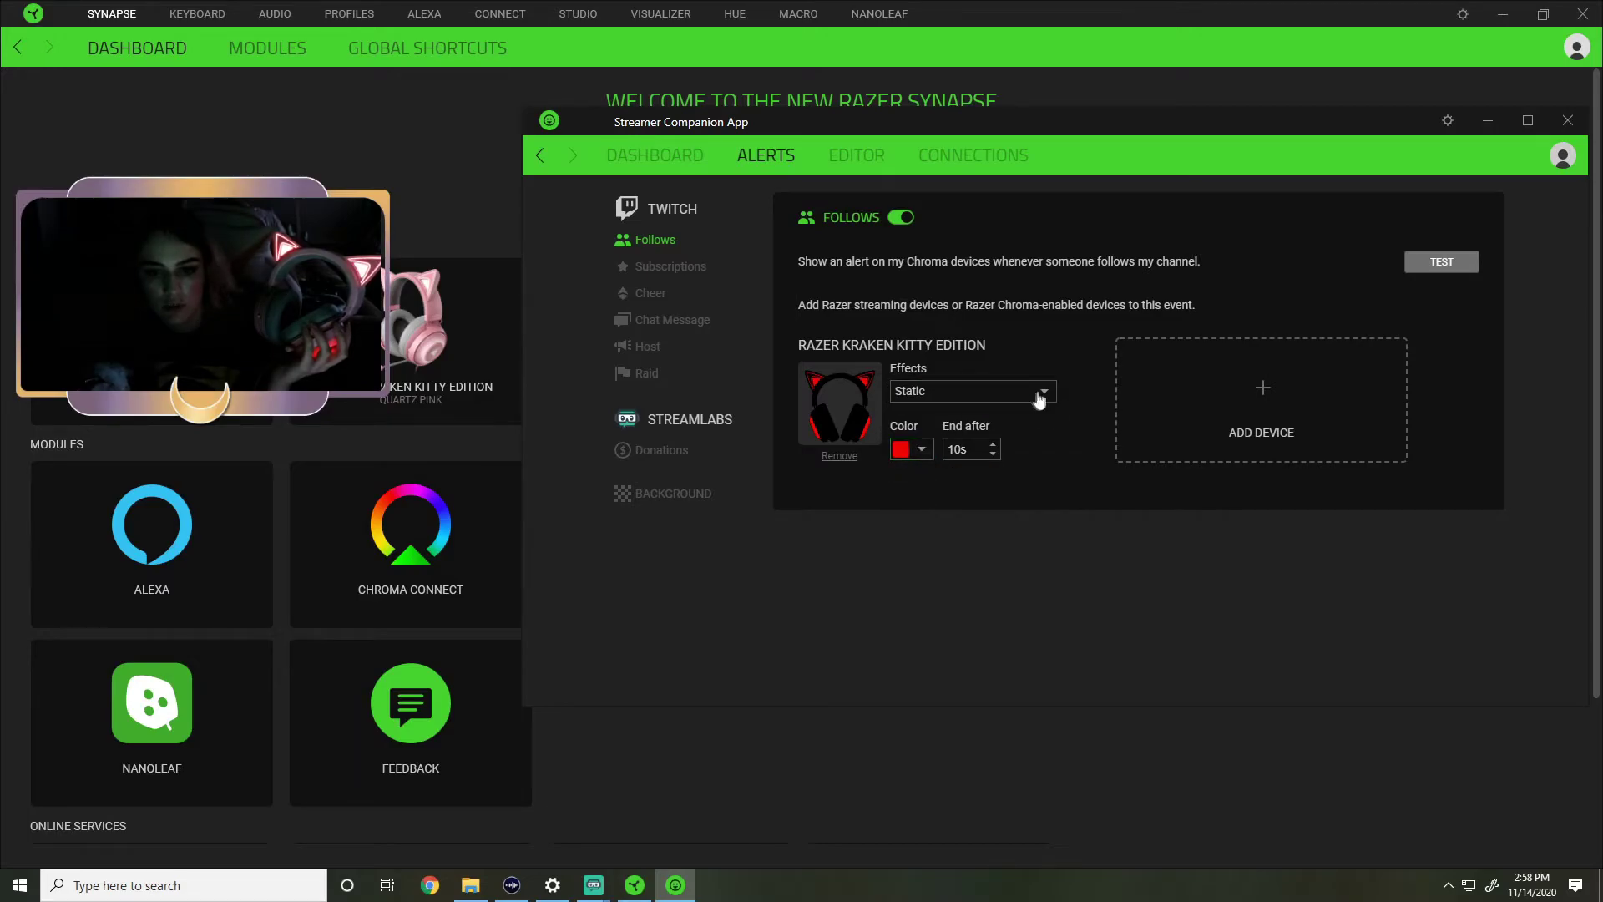
# - Test the follow alert with the Wave effect and reverse the wave's direction to run rightward
pyautogui.click(1039, 391)
pyautogui.click(943, 519)
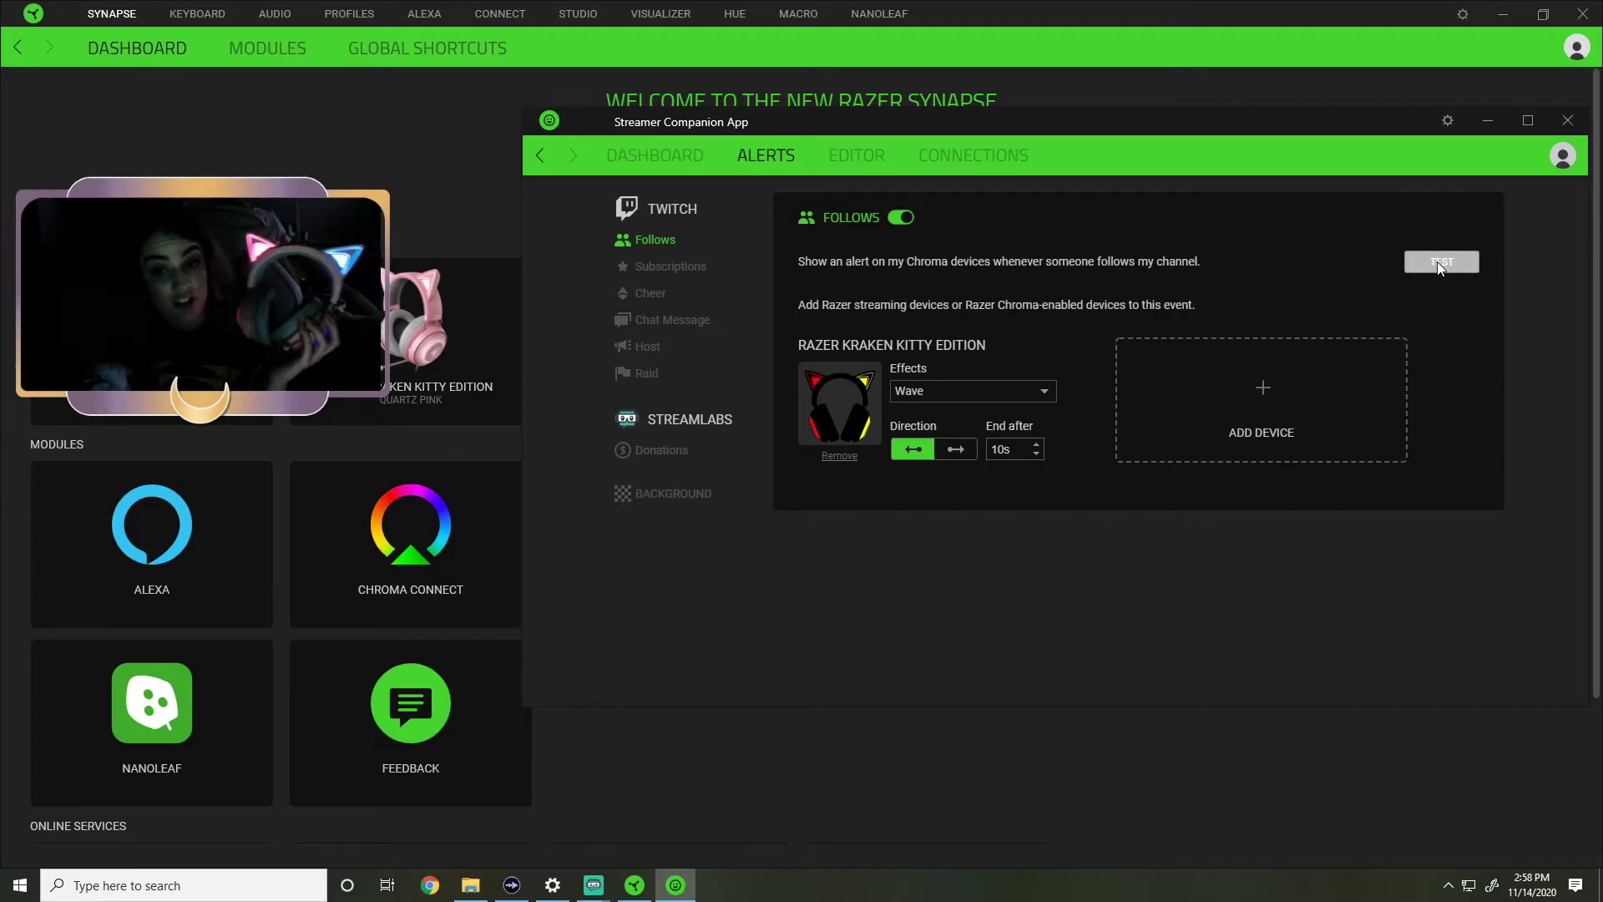
pyautogui.click(953, 450)
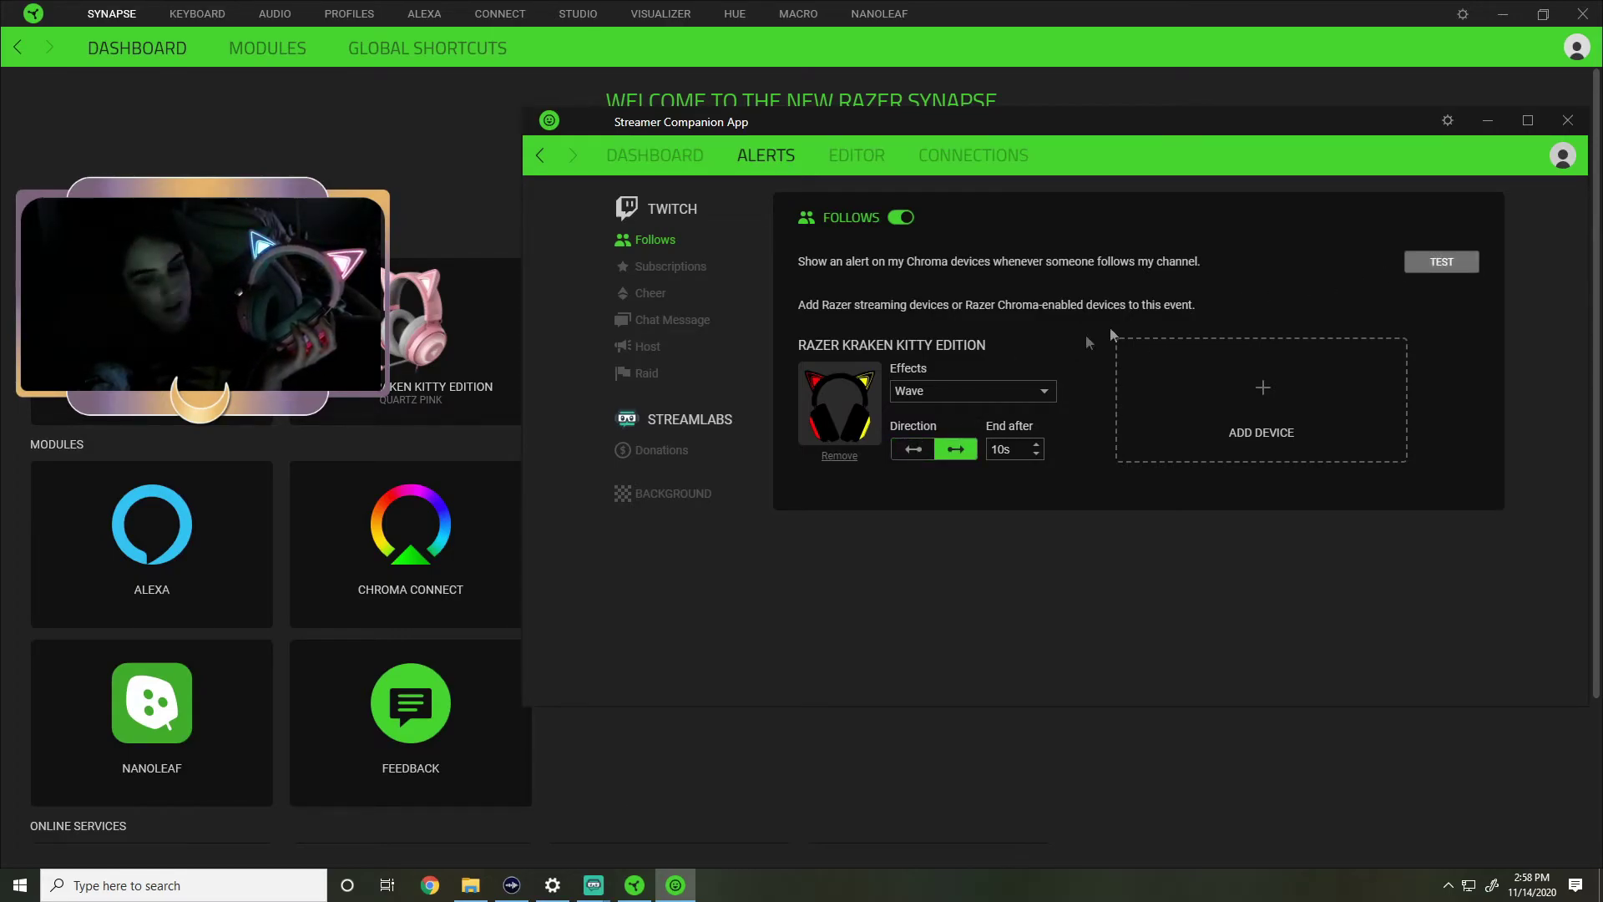
# - Change the Kraken Kitty's follow alert effect to Wheel
pyautogui.click(994, 392)
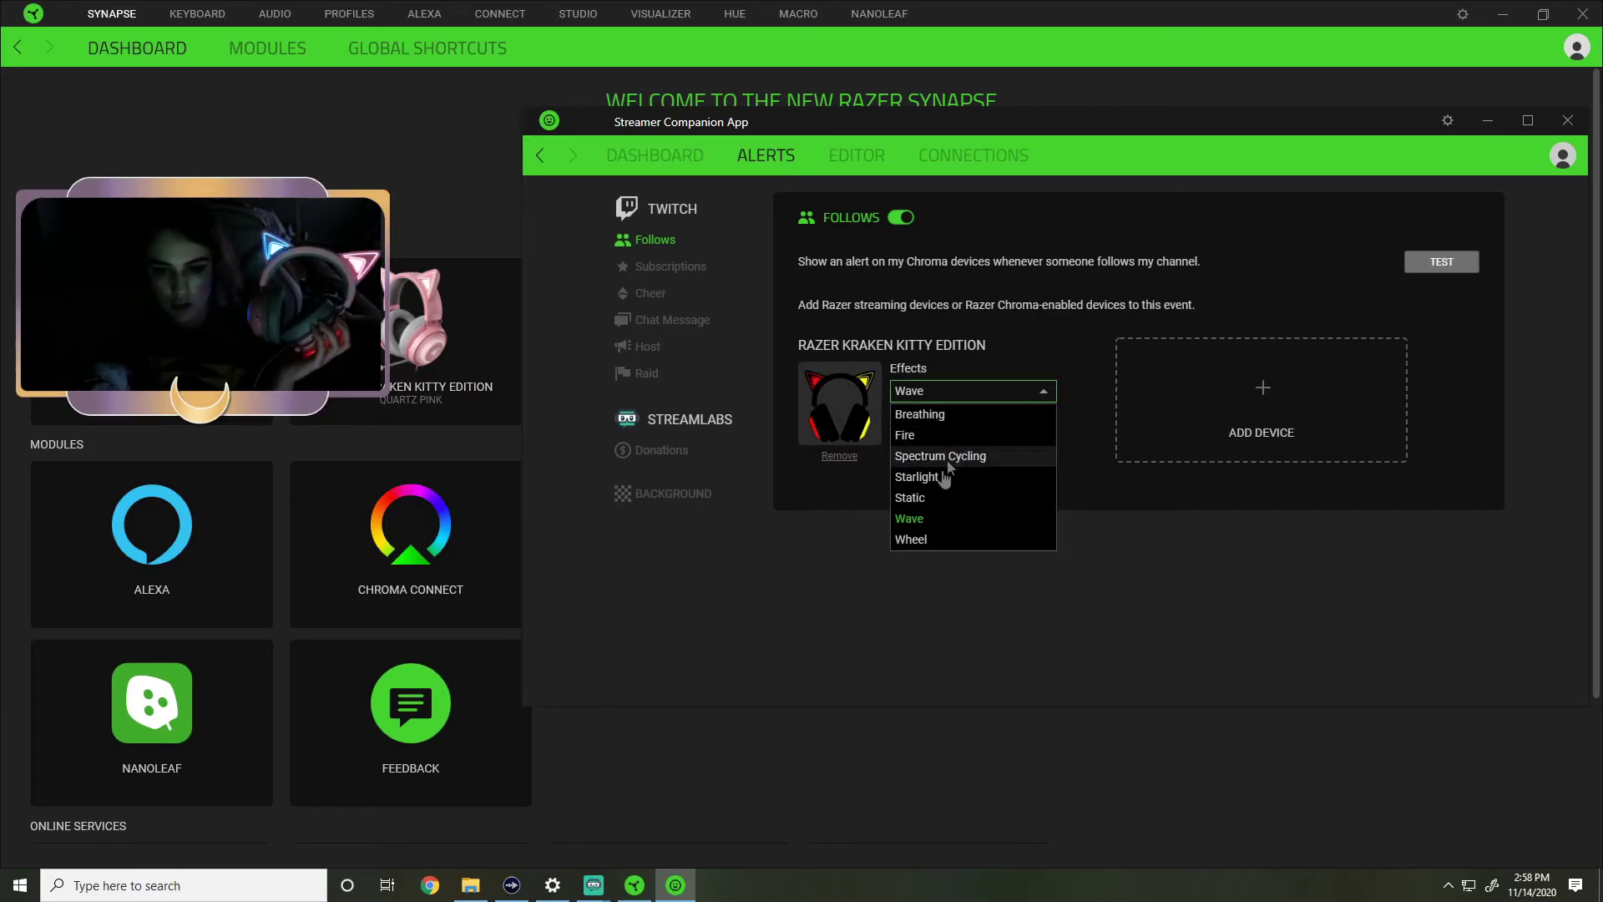
pyautogui.click(918, 542)
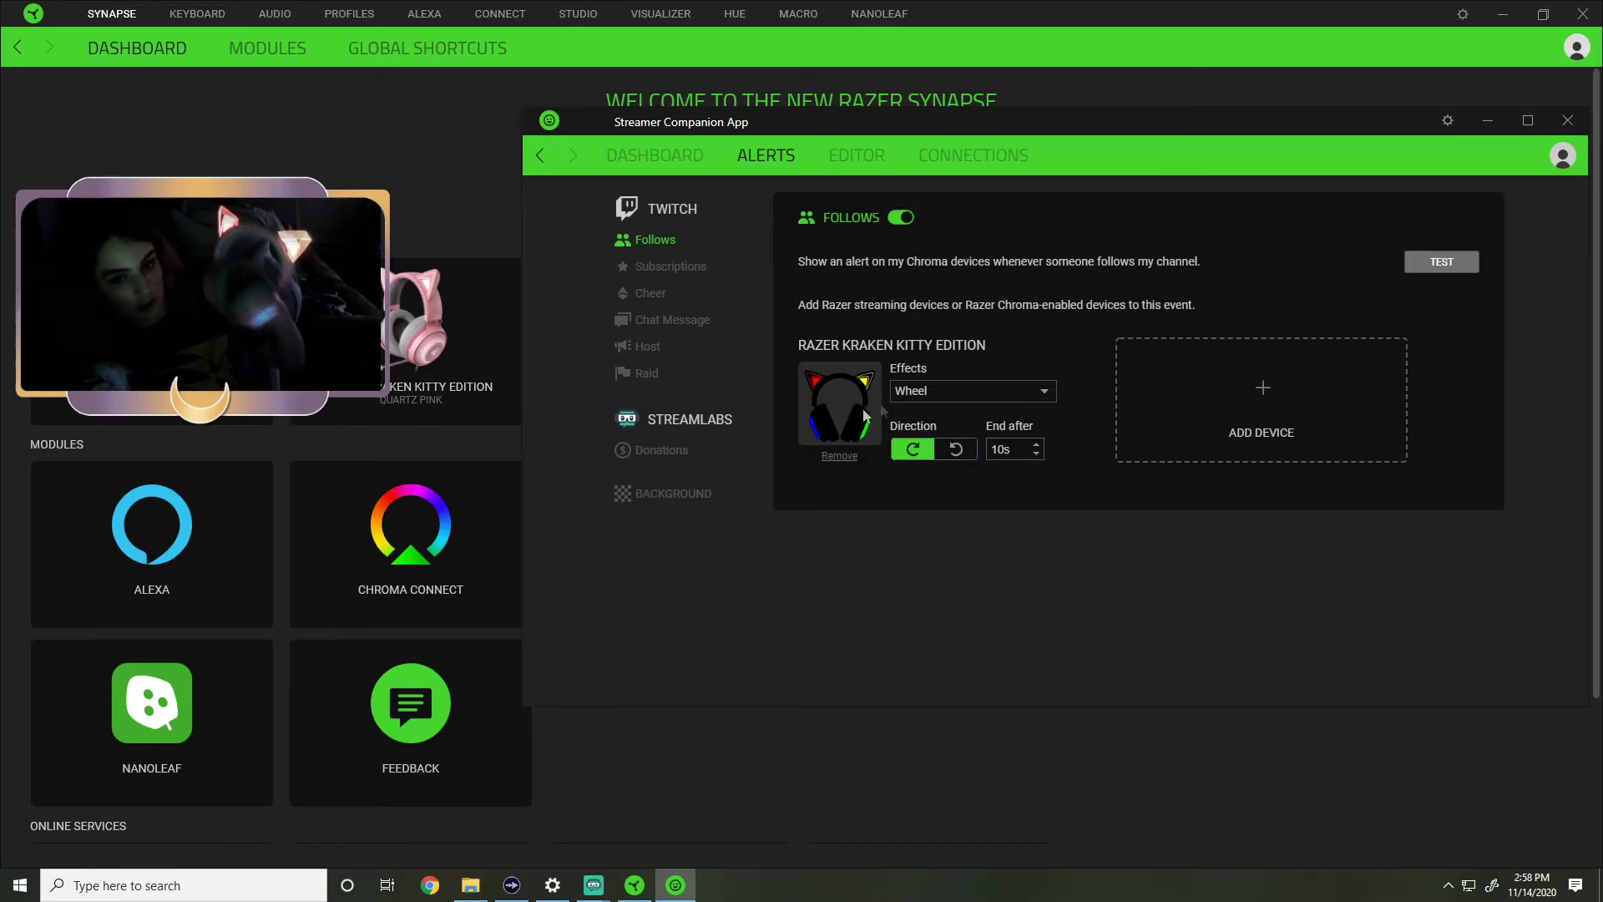
pyautogui.click(952, 391)
pyautogui.click(979, 349)
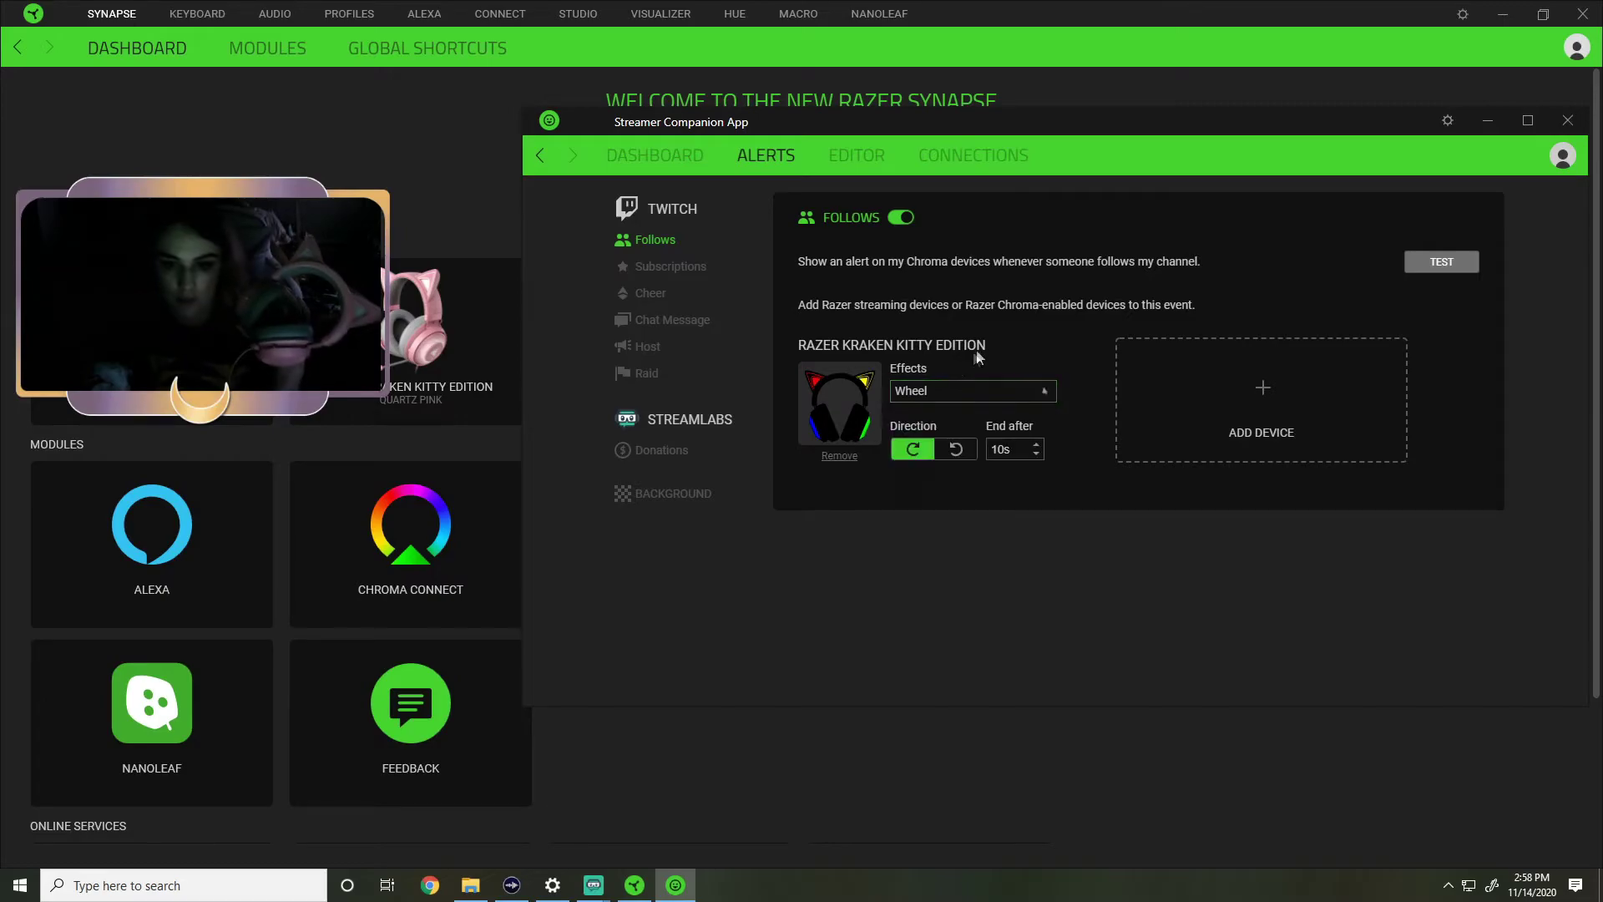
# - Set the Kraken Kitty's follow alert effect back to Starlight and test the alert
pyautogui.click(943, 390)
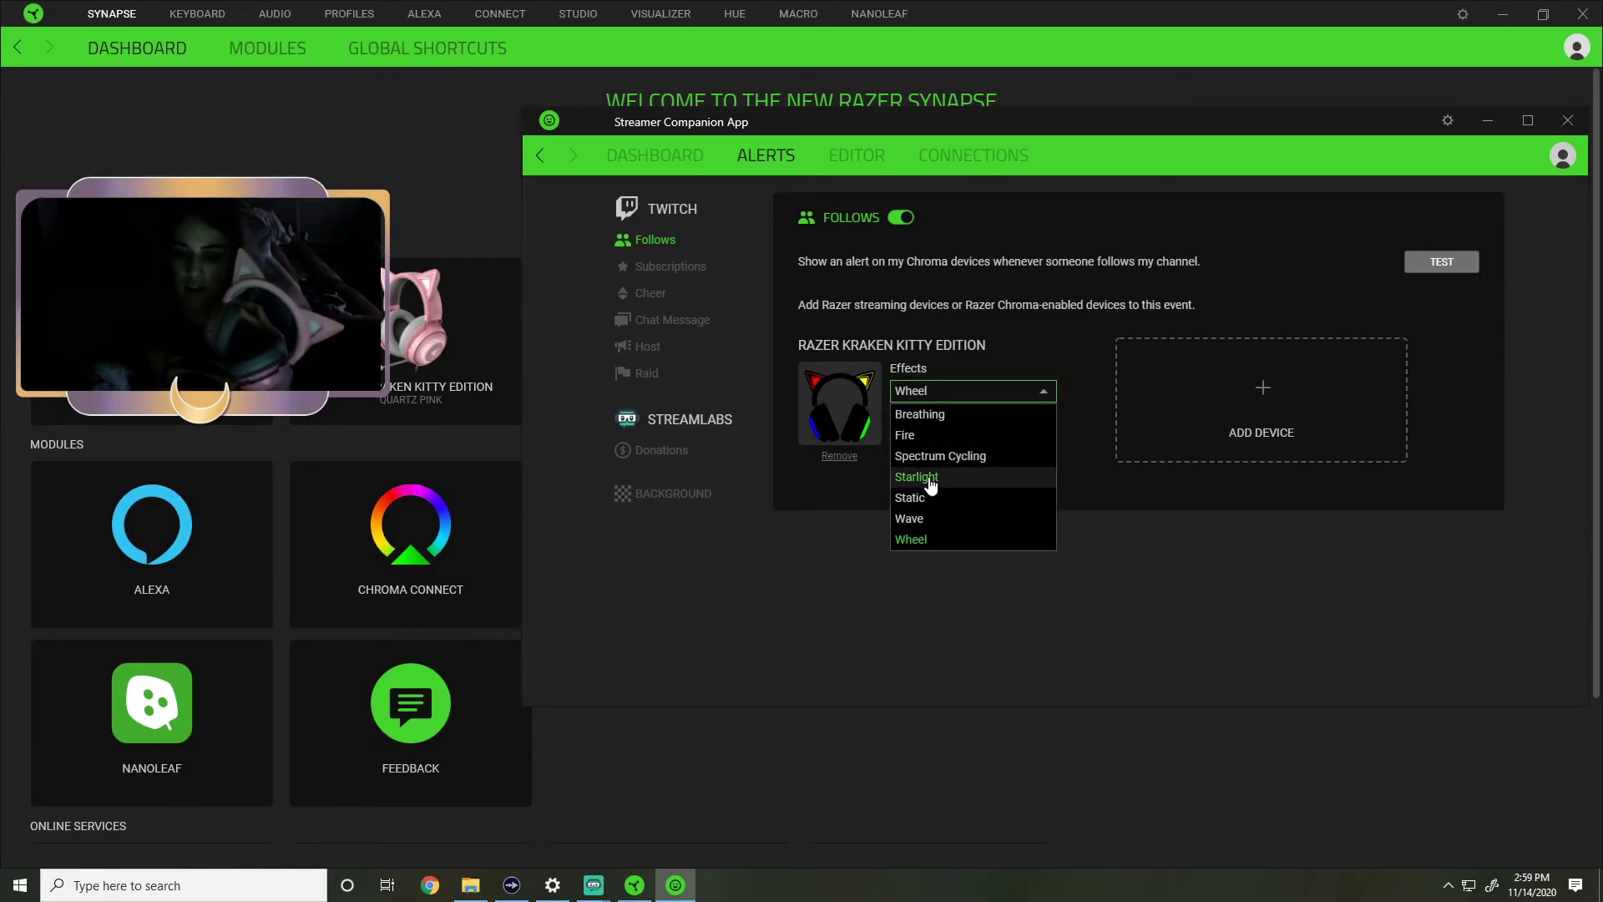
pyautogui.click(935, 477)
pyautogui.click(1430, 268)
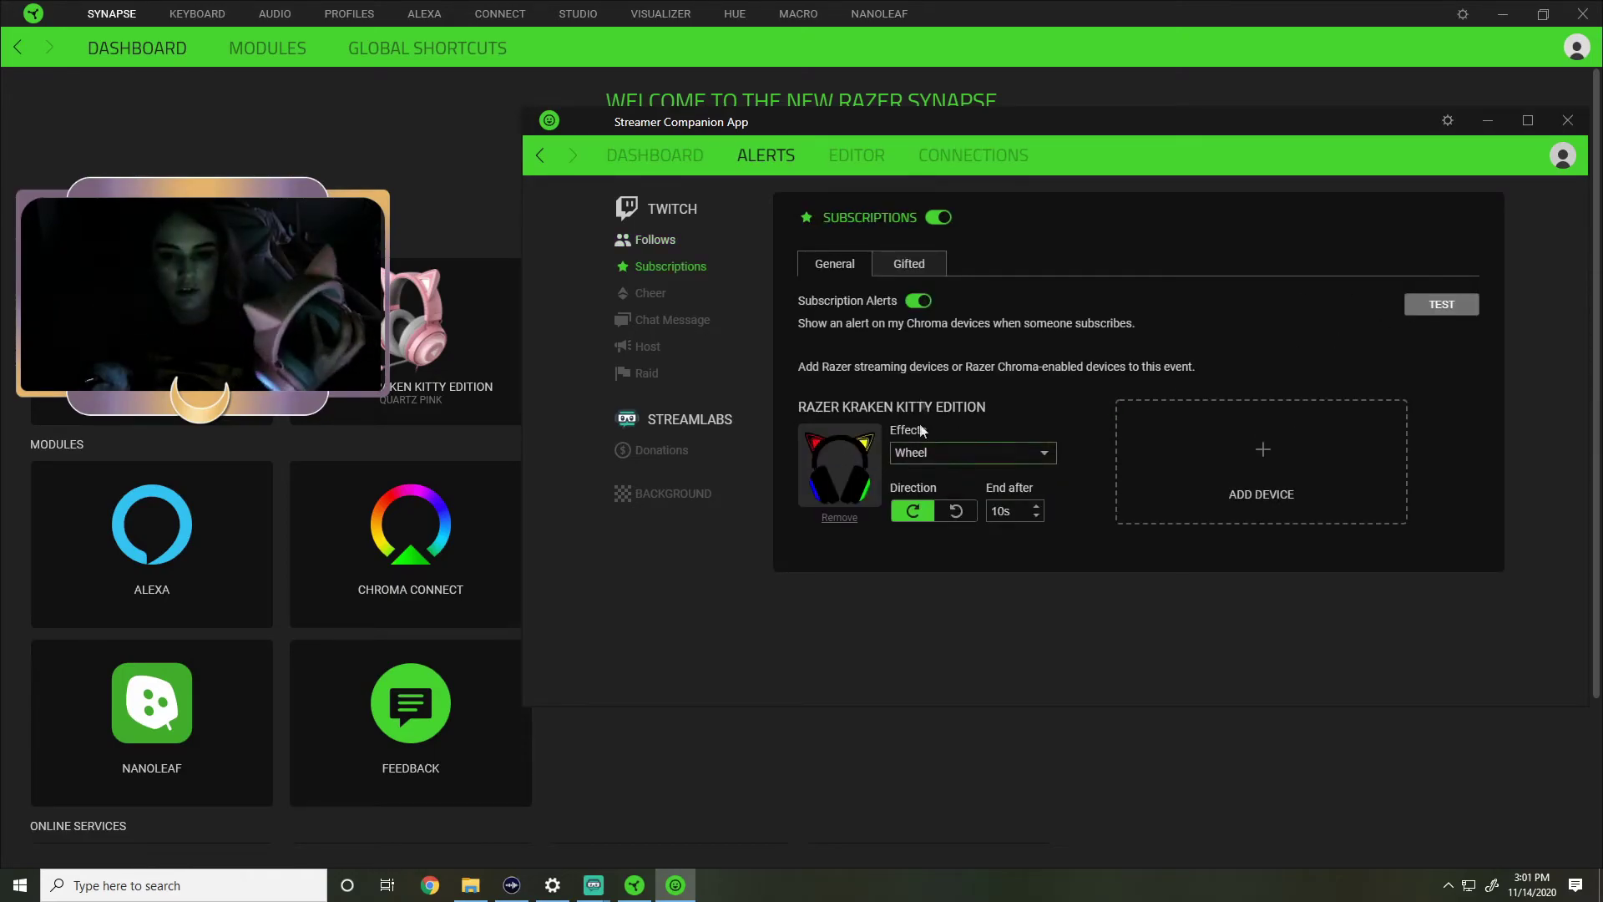
# - Check the gifted subscription alert settings, and set the Kraken Kitty's general subscription alert effect to Wave
pyautogui.click(925, 272)
pyautogui.click(850, 264)
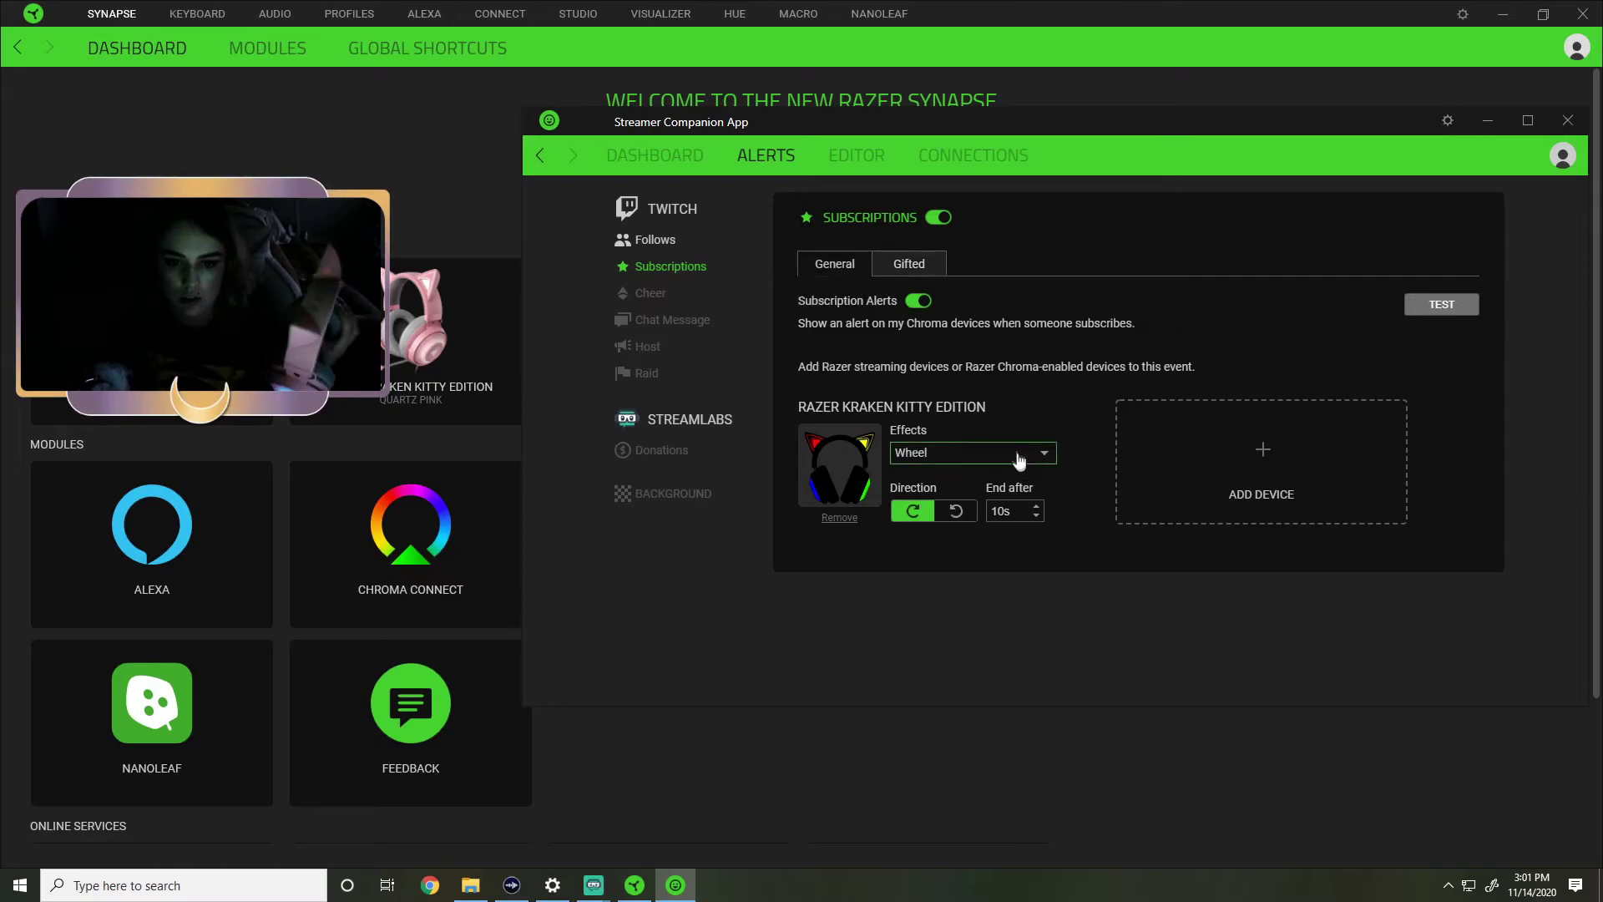
pyautogui.click(973, 453)
pyautogui.click(941, 580)
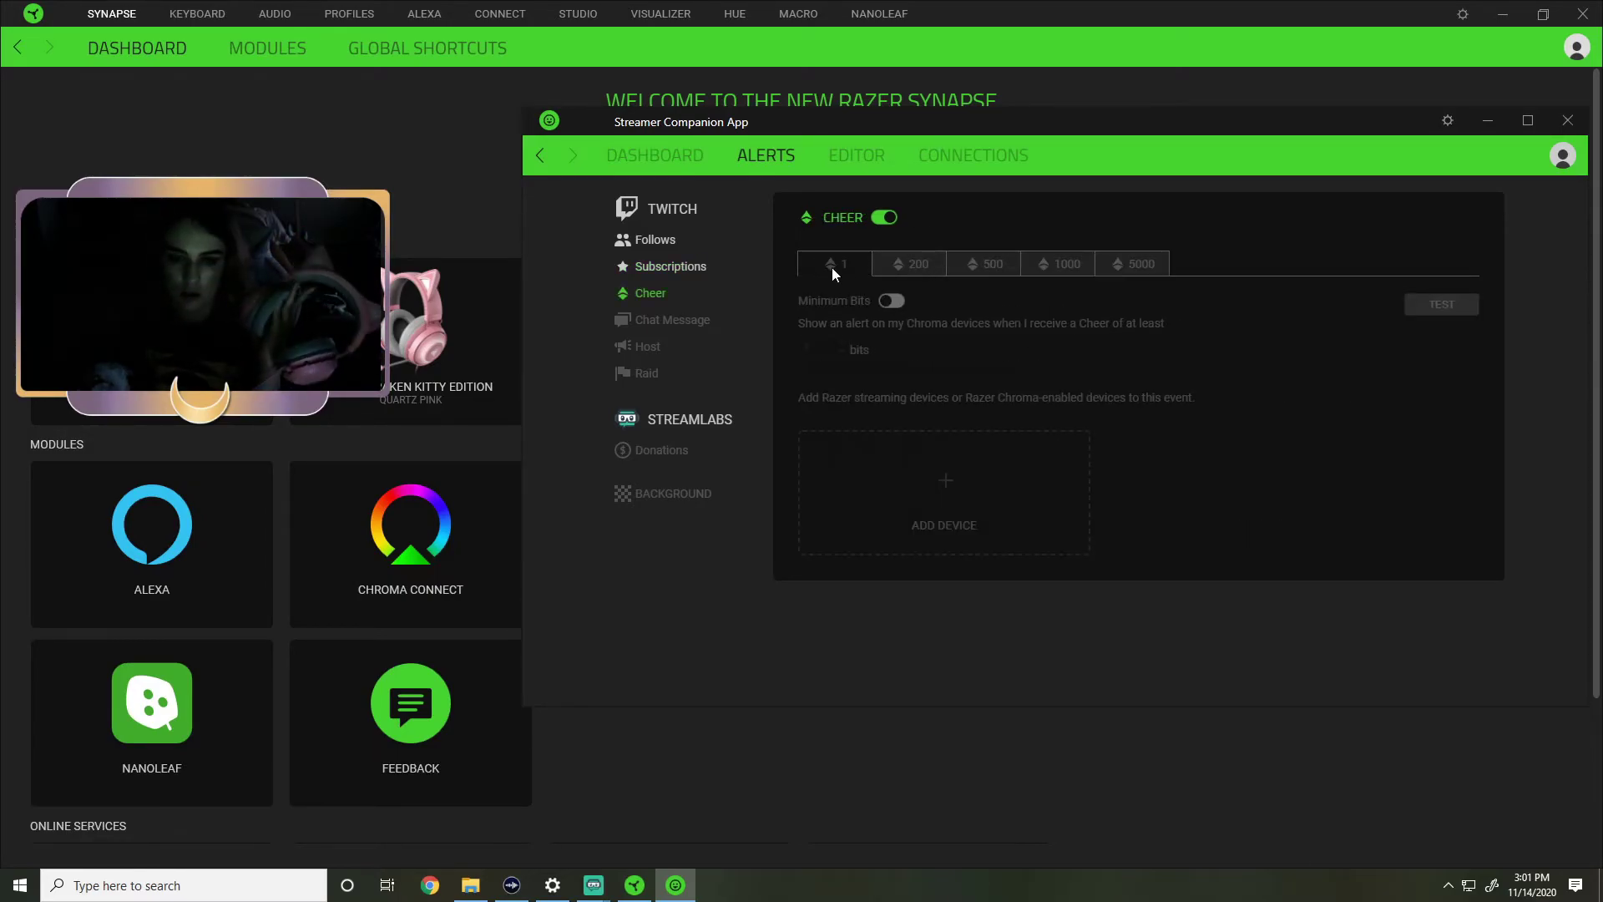
# - Enable the cheer alert for at least 1 bit, add the Razer Kraken Kitty Edition to it, and open the 200-bit tier
pyautogui.click(892, 302)
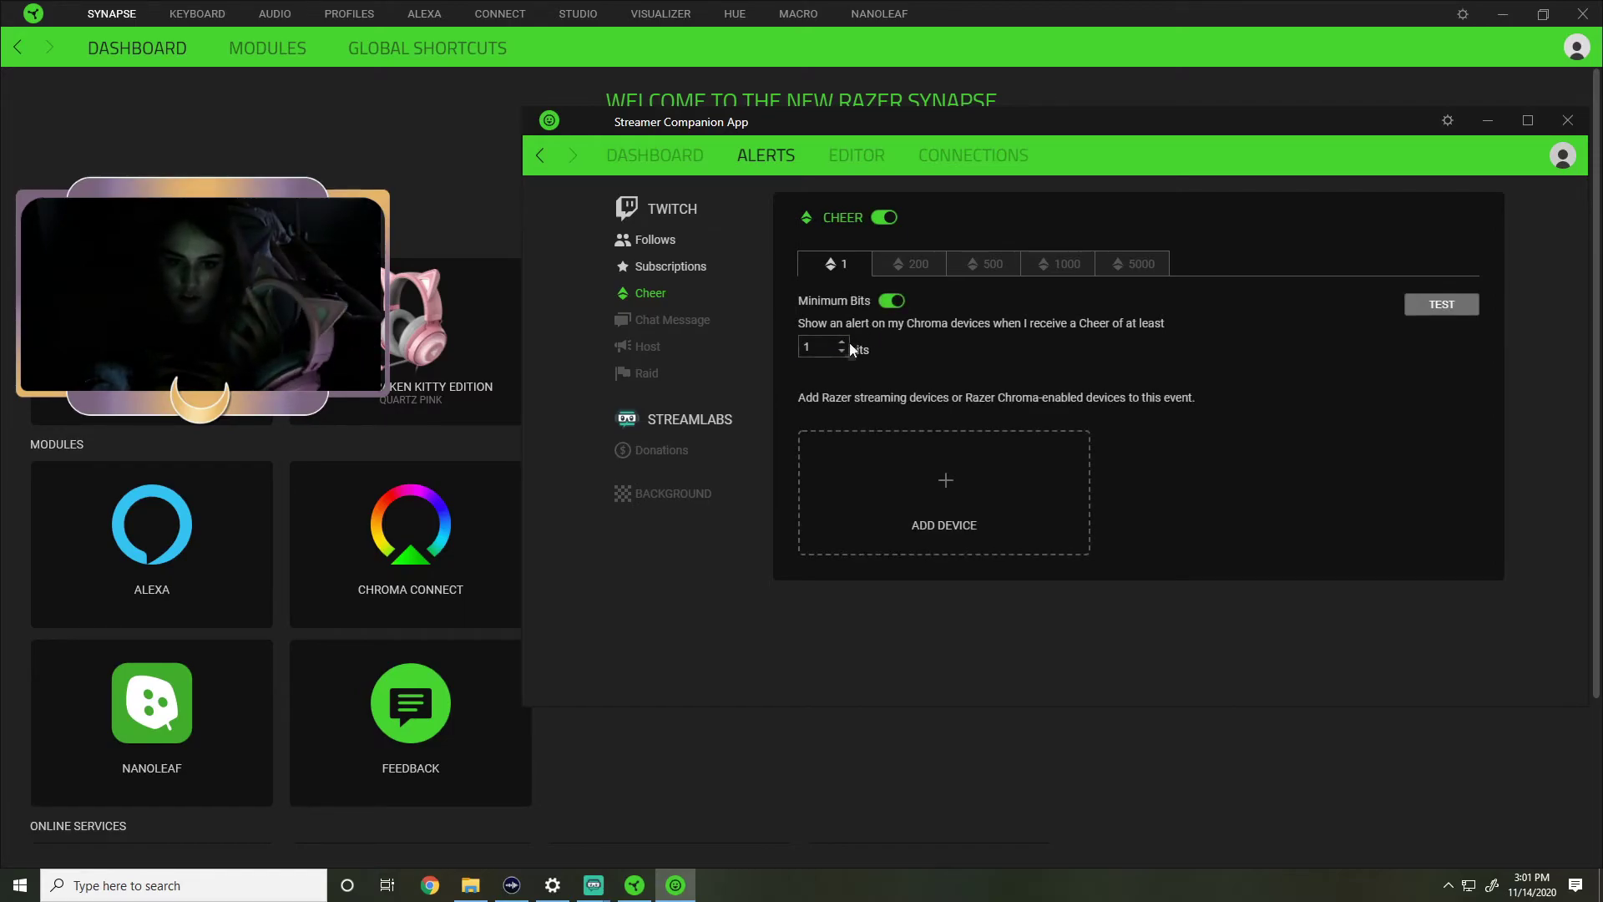
pyautogui.click(952, 482)
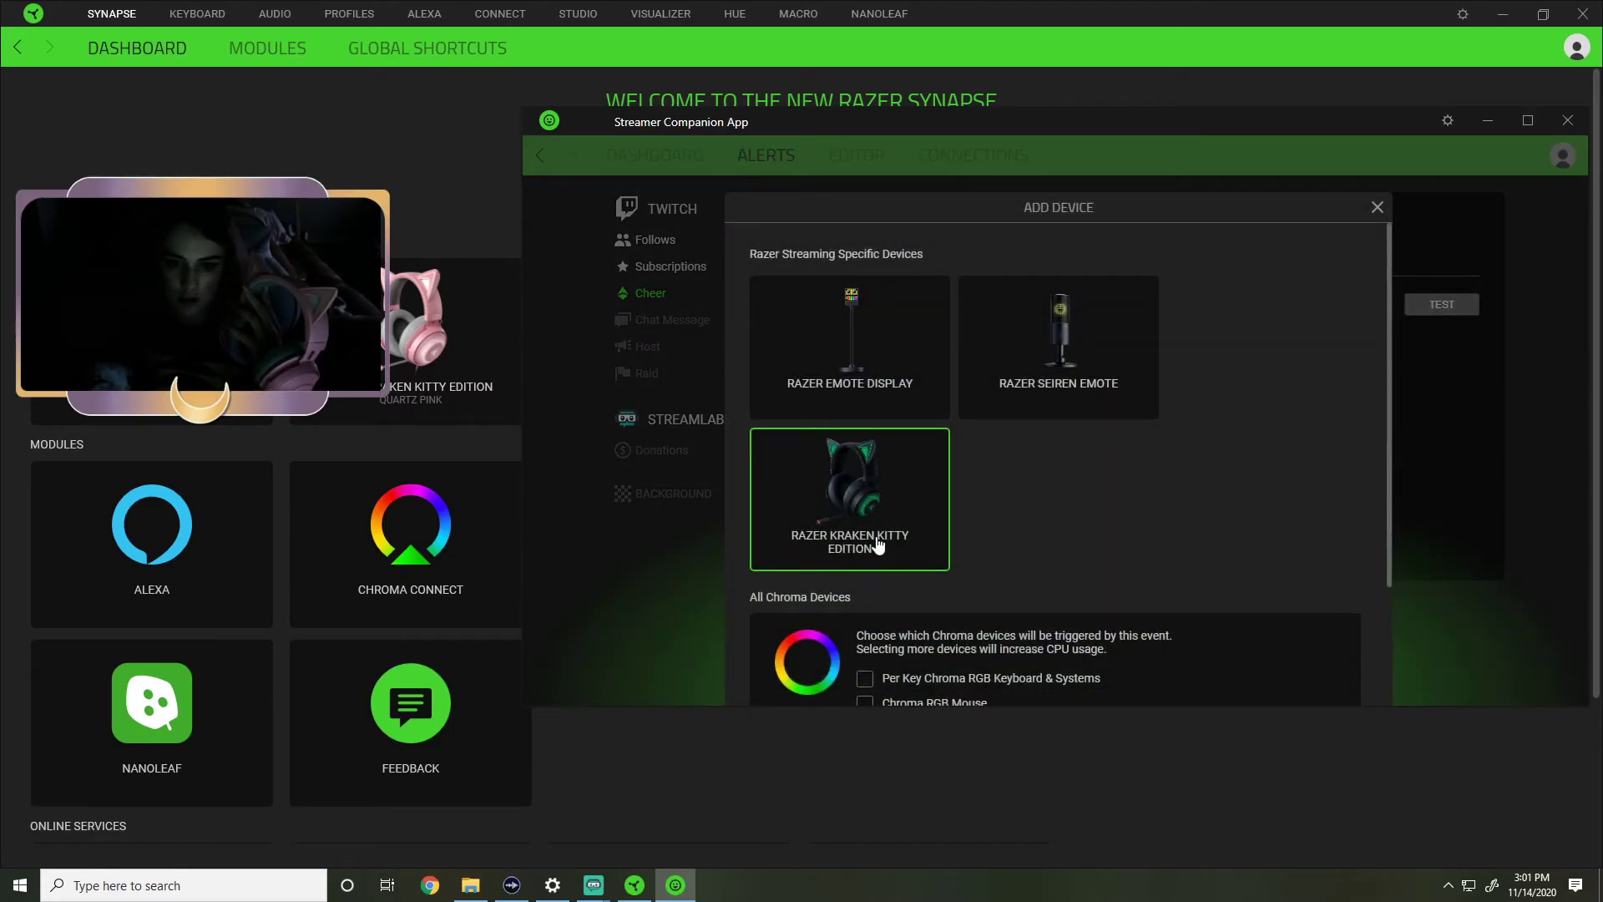
pyautogui.click(877, 542)
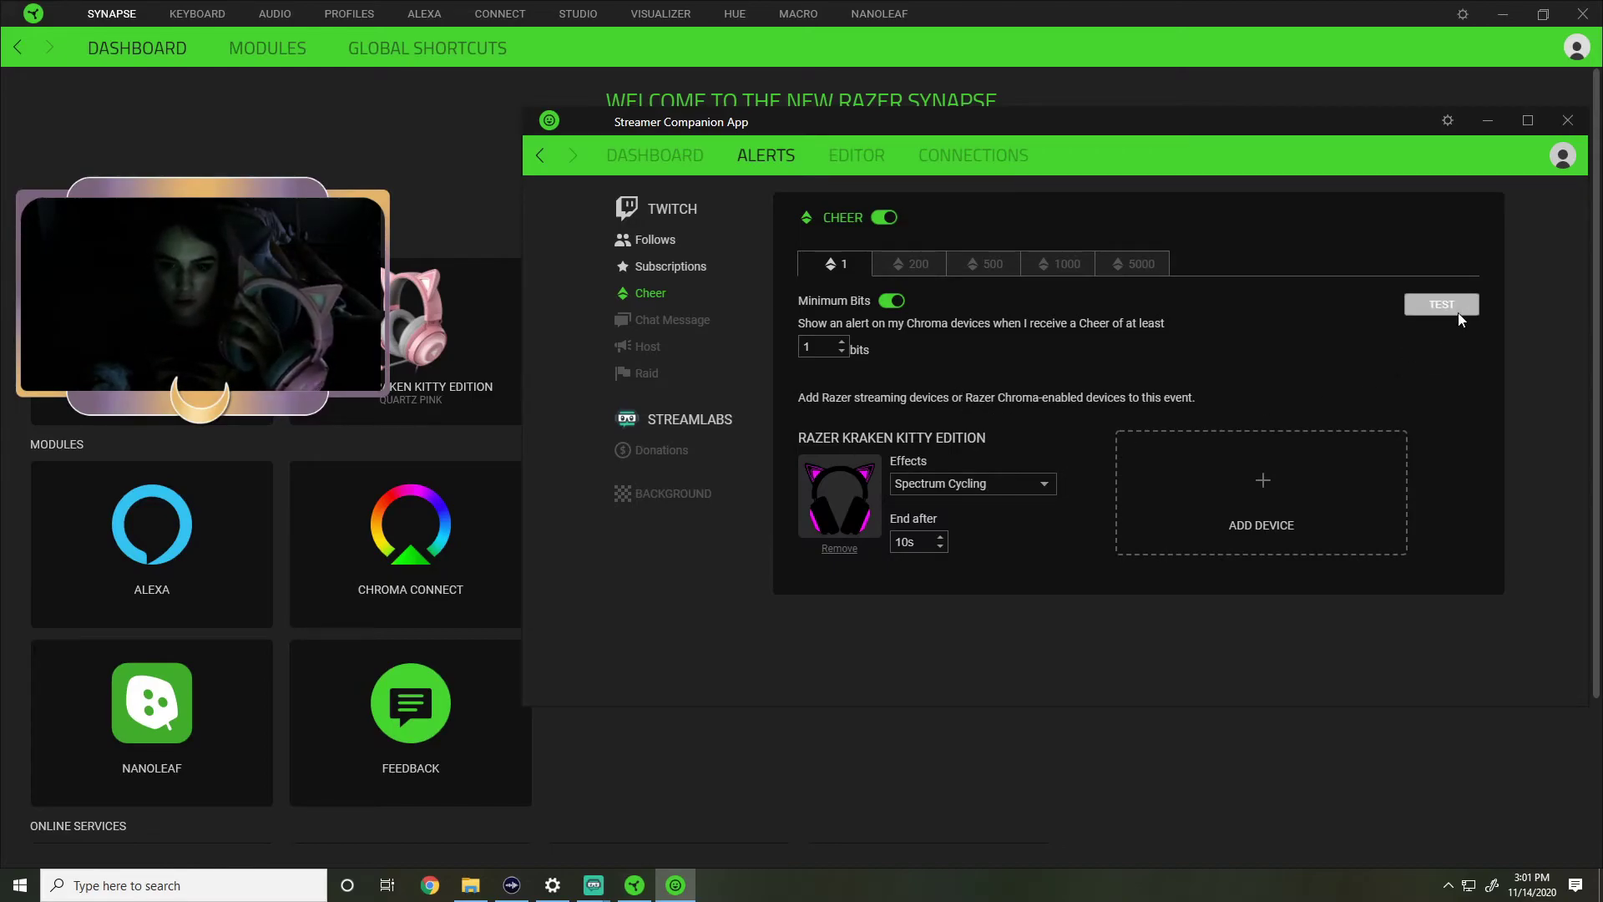
pyautogui.click(909, 263)
pyautogui.click(952, 456)
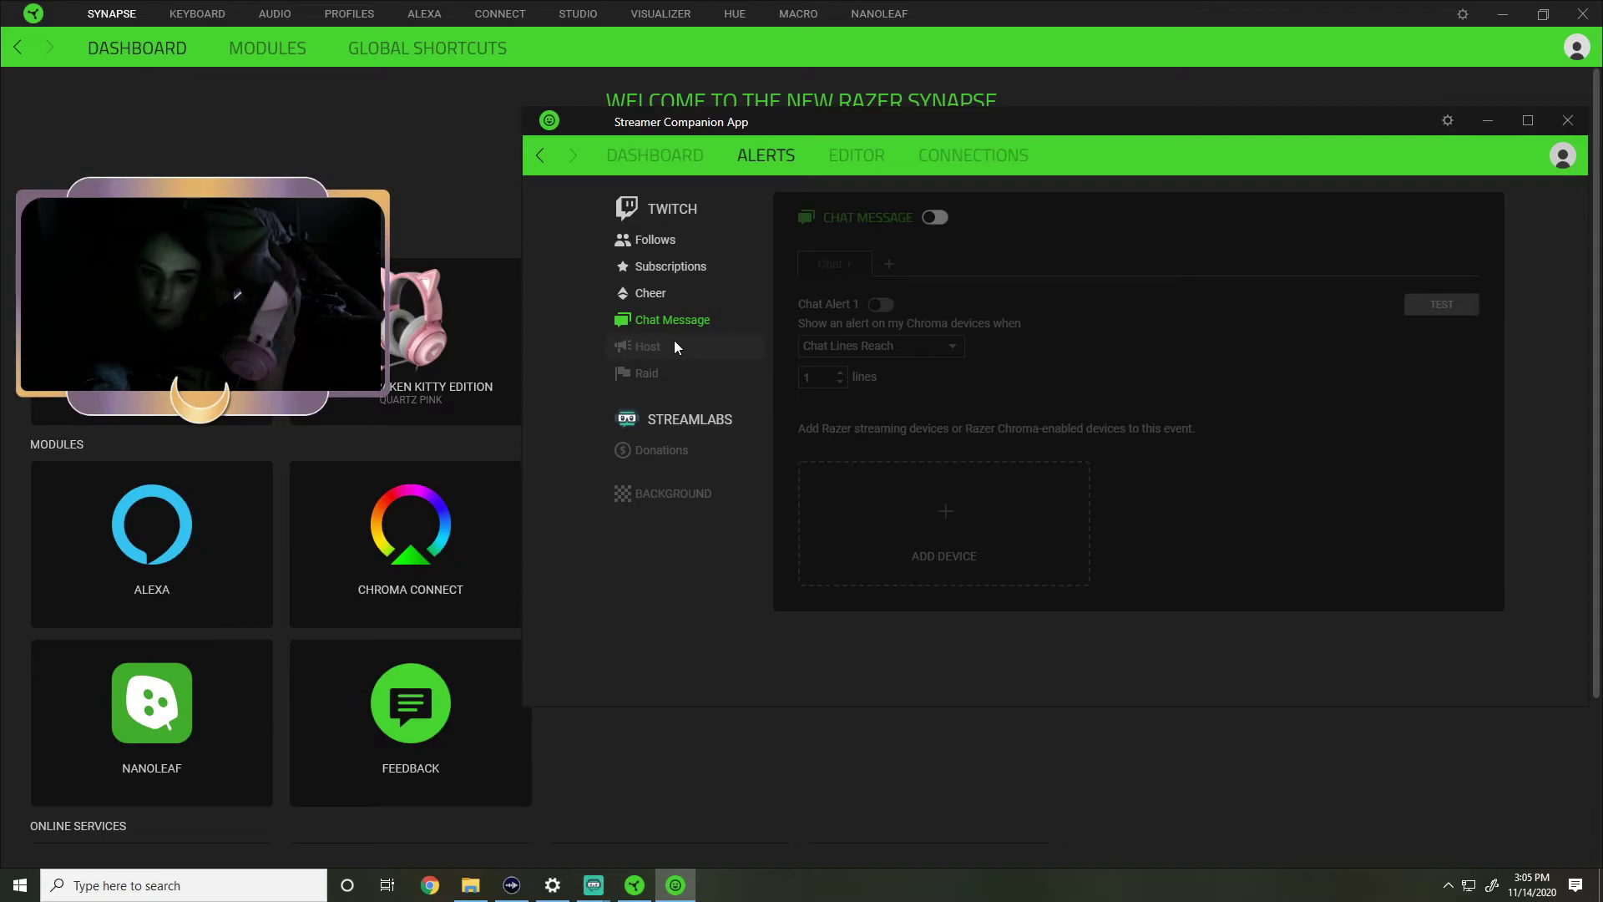
# - Try enabling the Chat Message alerts and turn them back off
pyautogui.click(934, 219)
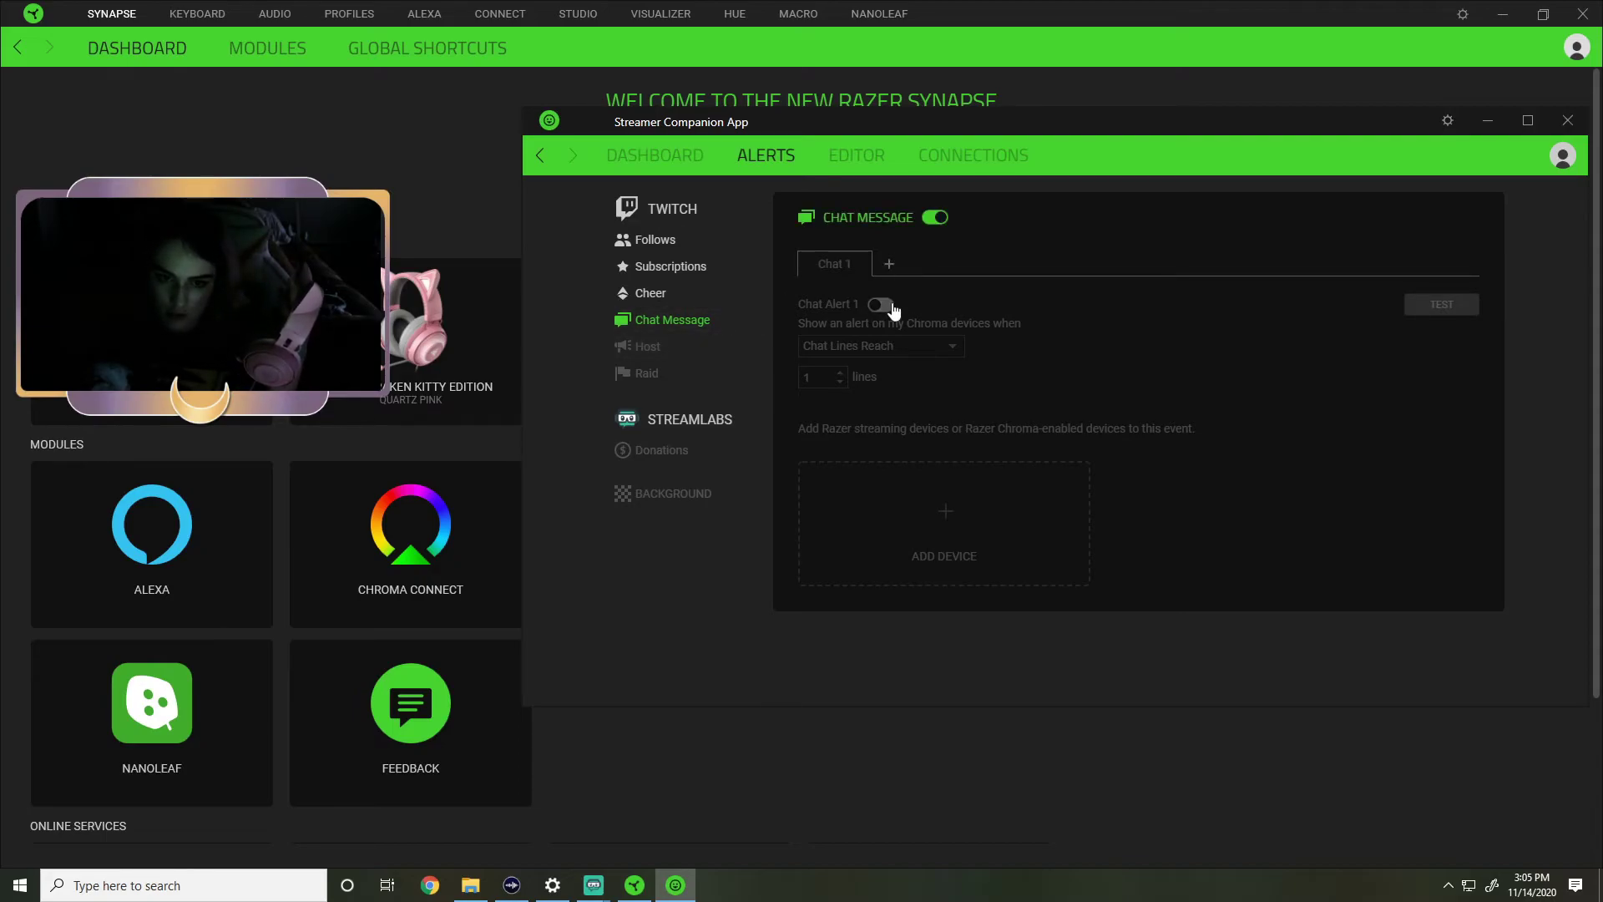
pyautogui.click(935, 222)
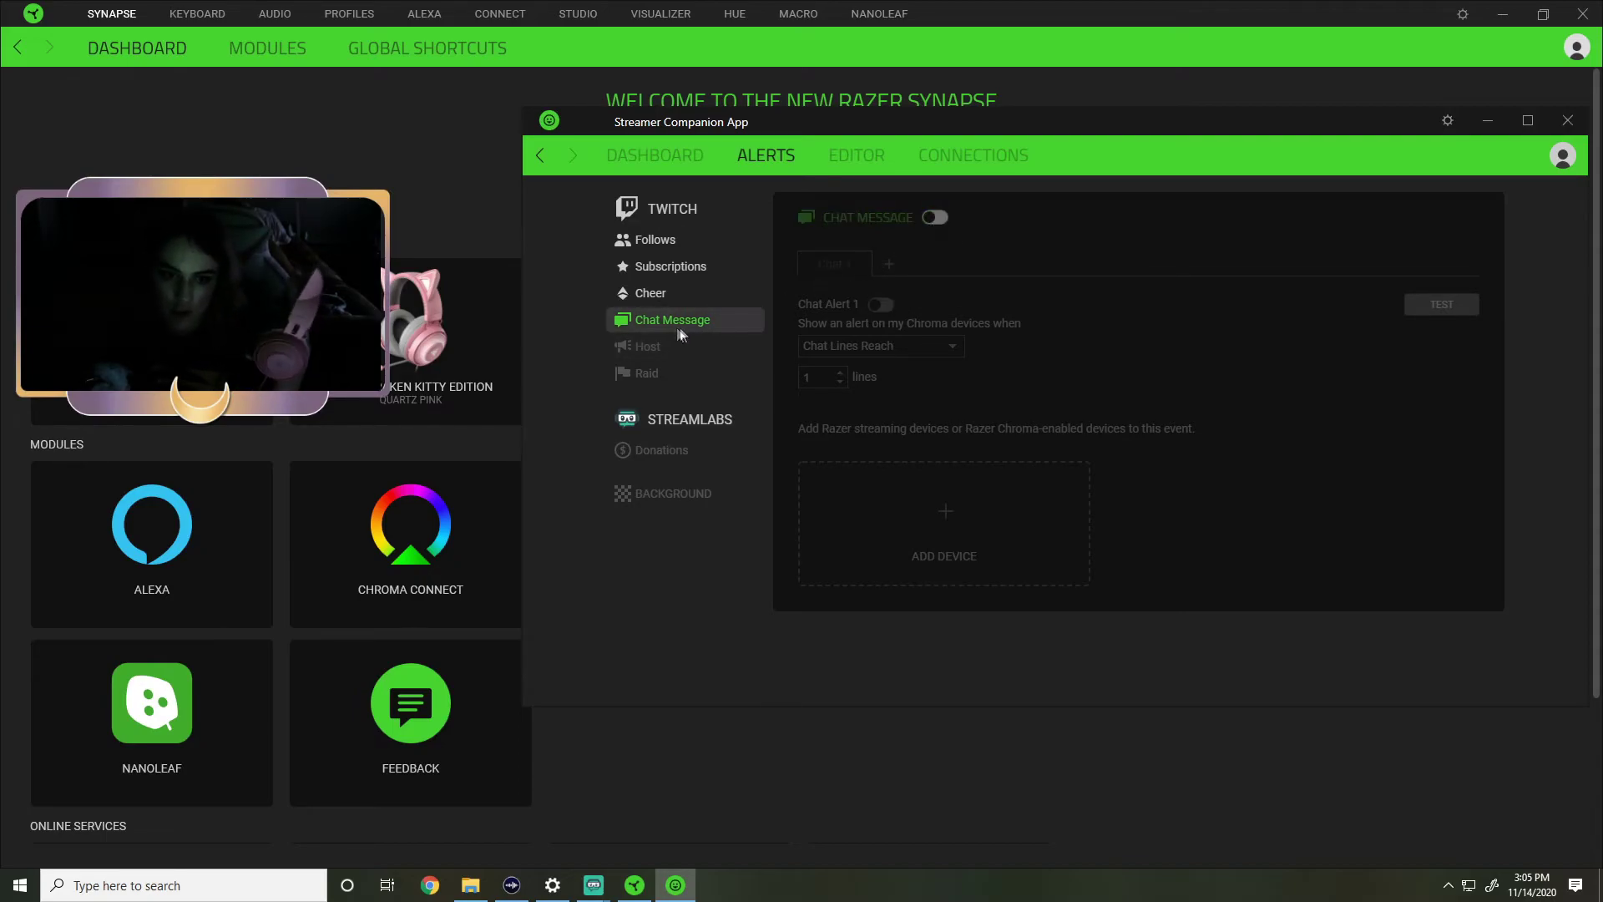
# - Enable the Twitch Host alert and add the Razer Kraken Kitty Edition to it
pyautogui.click(655, 347)
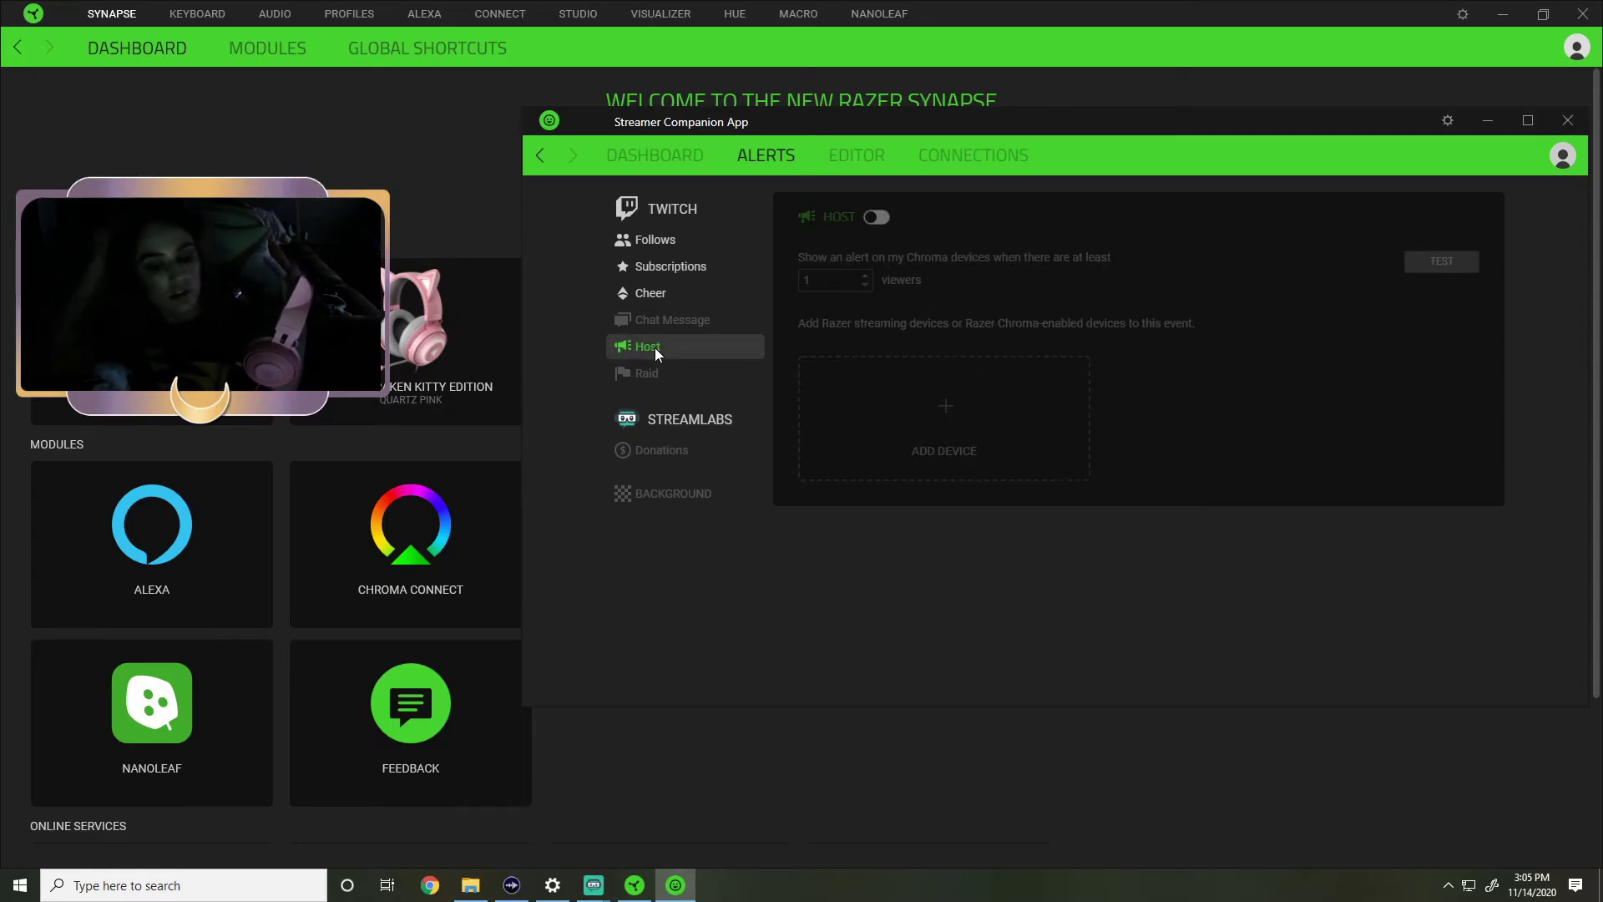
pyautogui.click(876, 217)
pyautogui.click(944, 418)
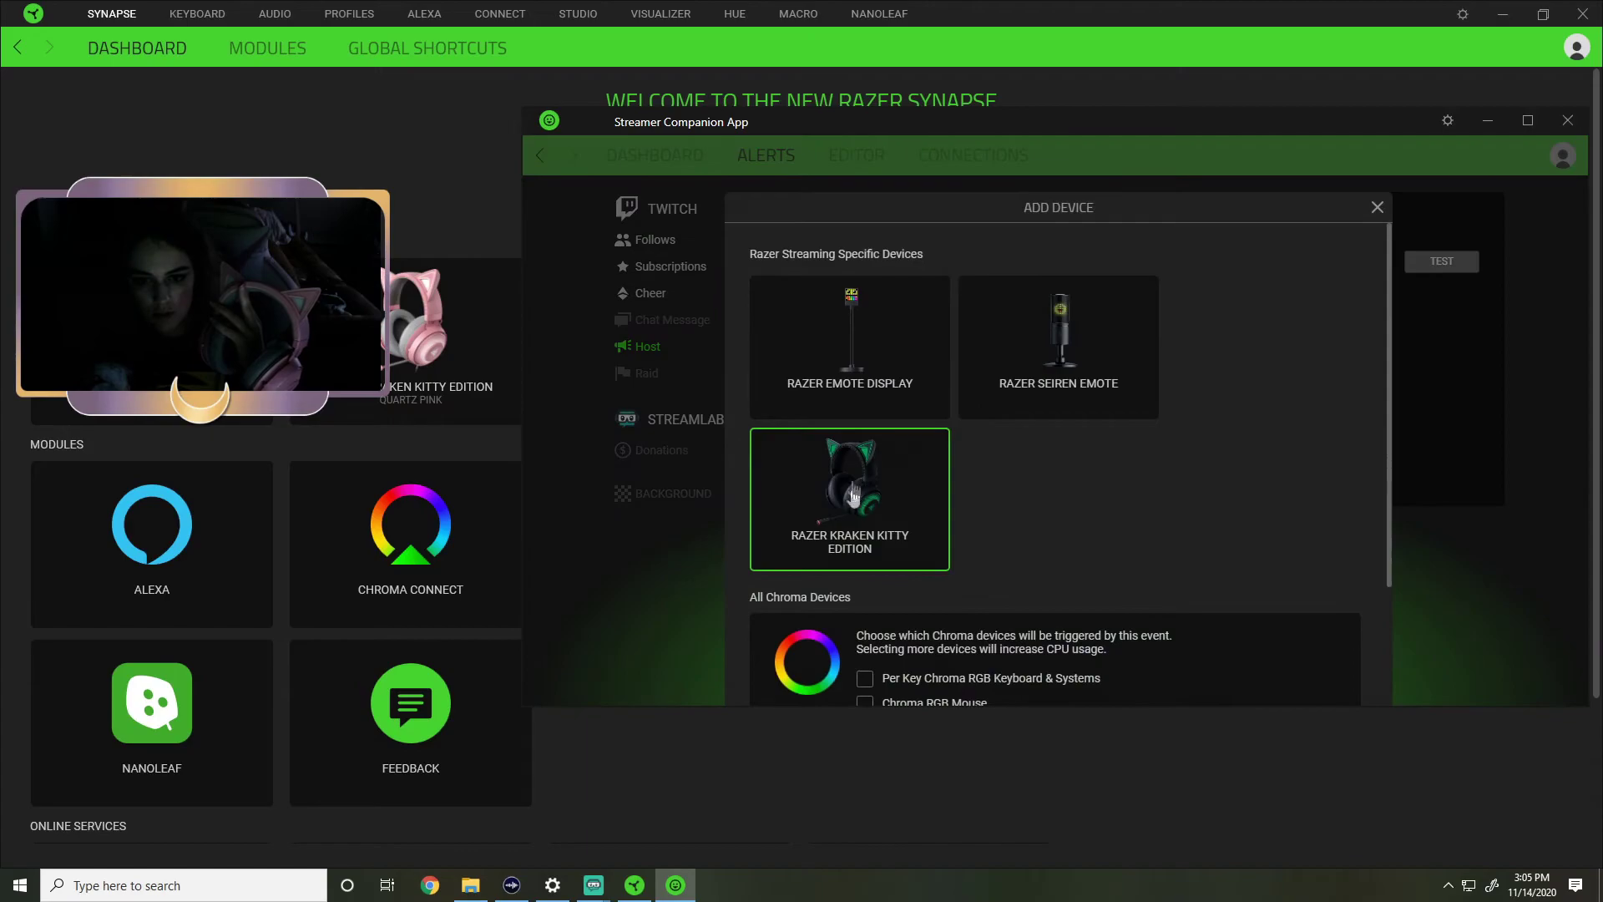
pyautogui.click(853, 516)
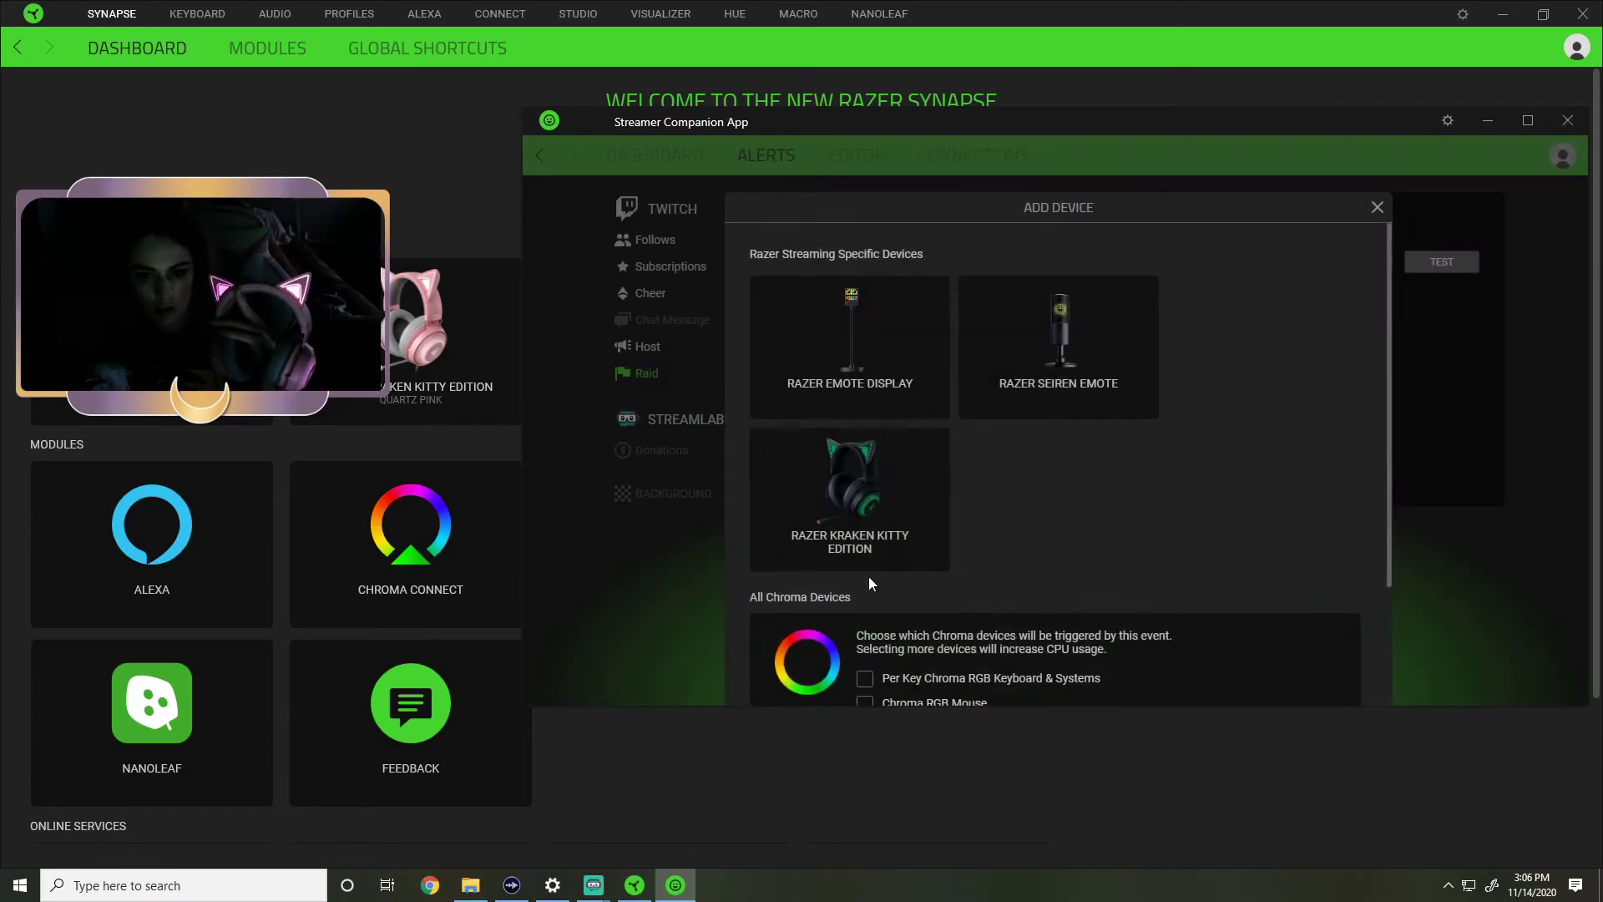
# - Add the Razer Kraken Kitty Edition to the Raid alert and give it the Starlight effect with a second color
pyautogui.click(862, 550)
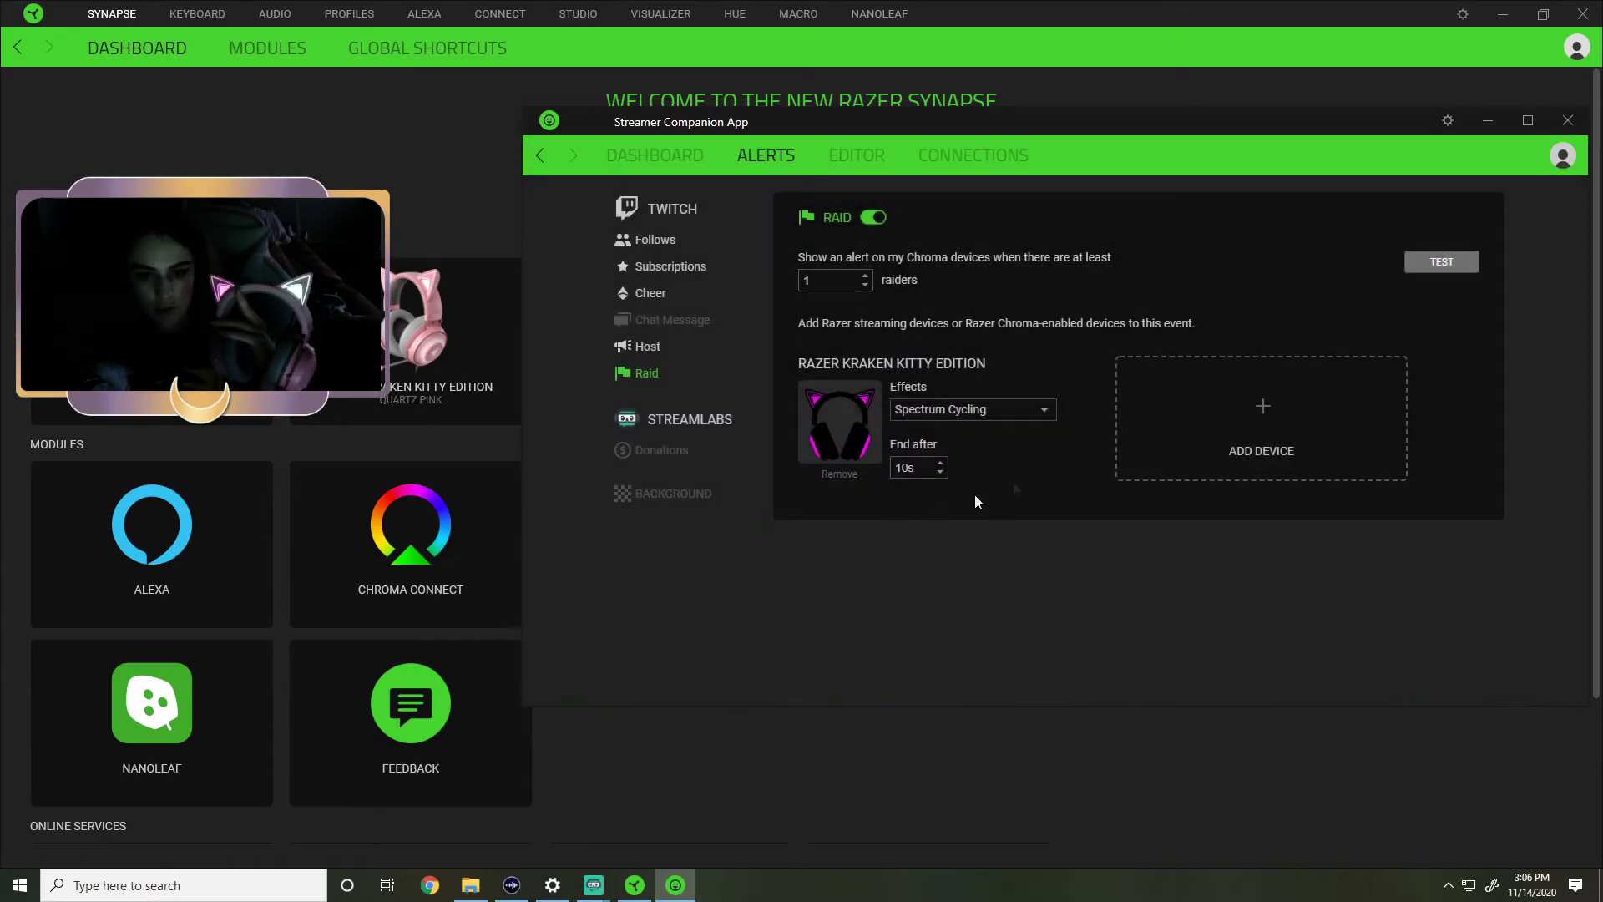
pyautogui.click(1050, 411)
pyautogui.click(925, 480)
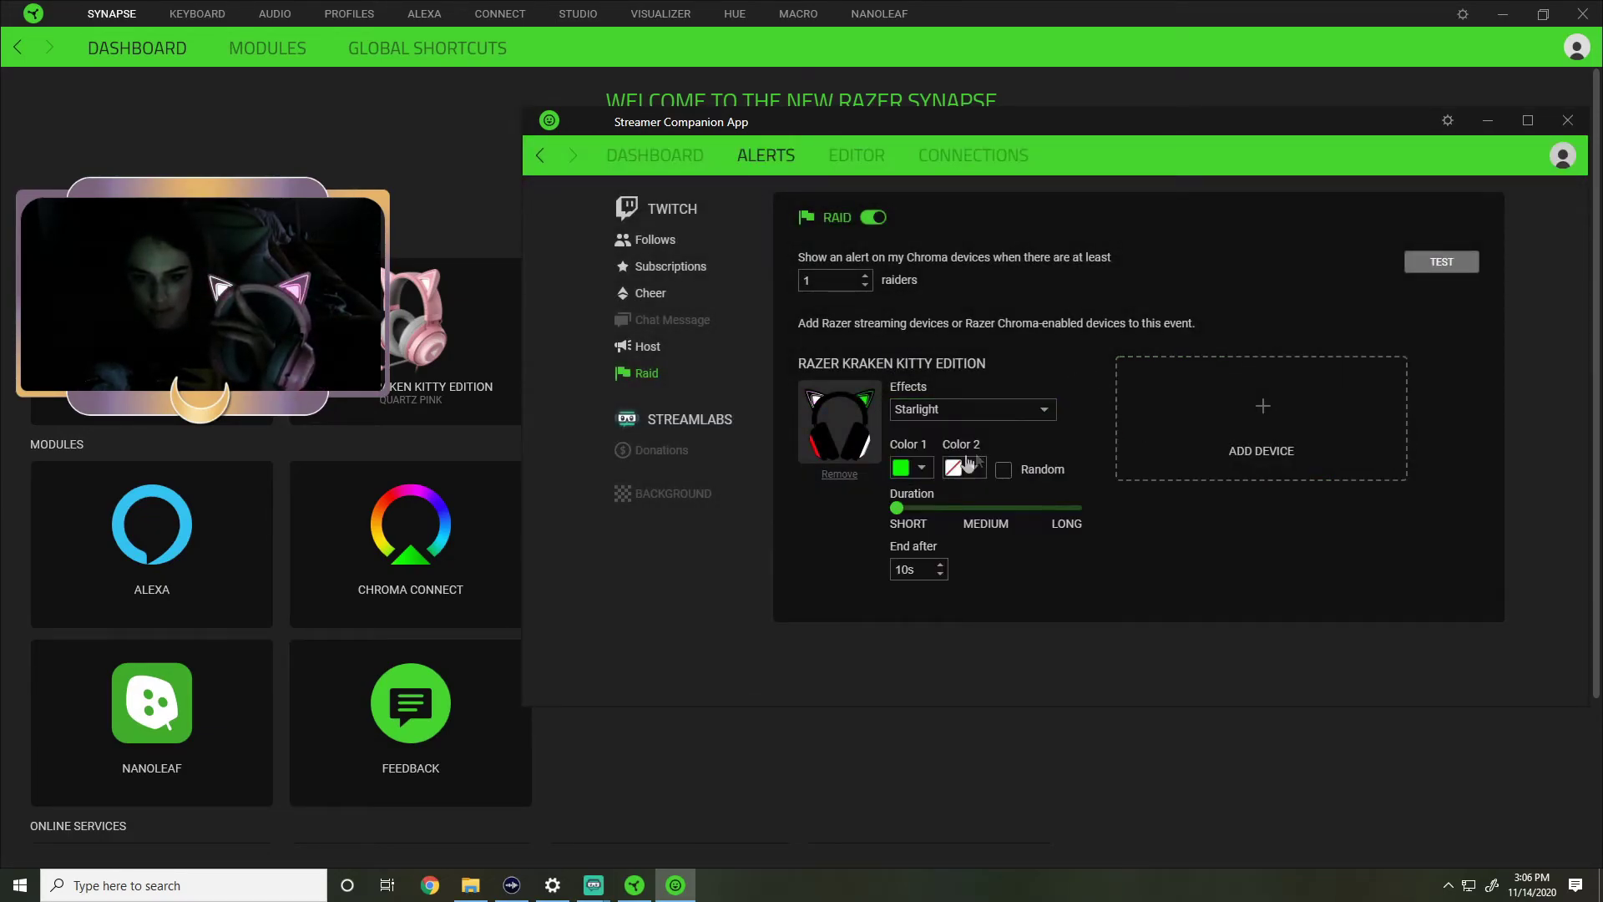
pyautogui.click(974, 467)
pyautogui.click(1055, 537)
# - Enable the Streamlabs donation alert for donations of at least 1.00 USD
pyautogui.scroll(6, 940, 568)
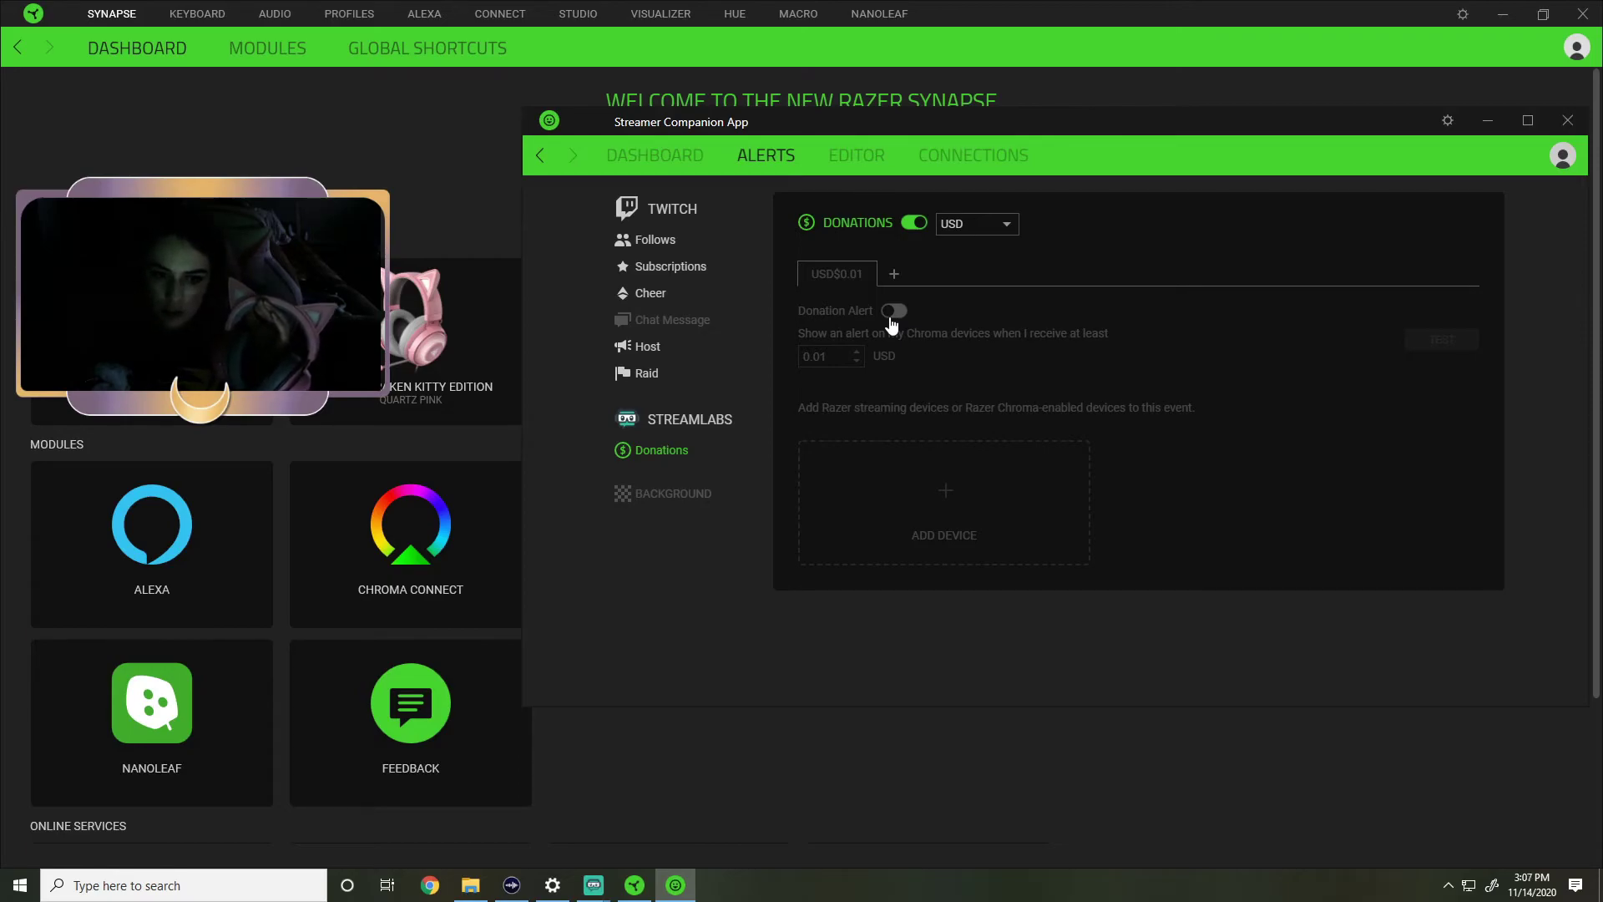
pyautogui.click(893, 313)
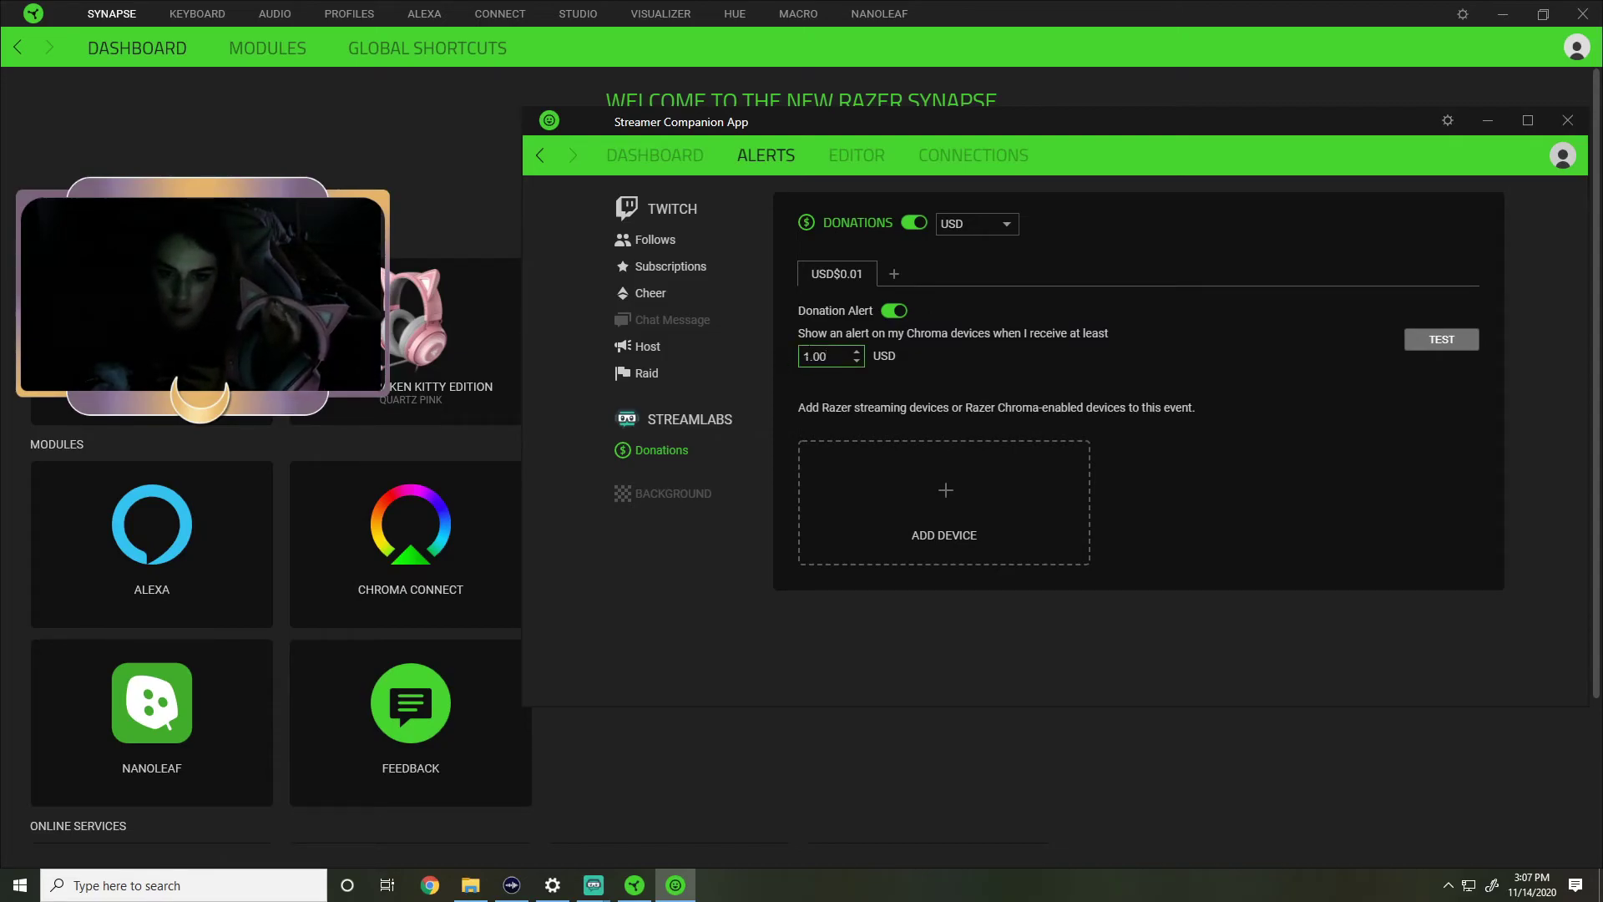
# - Apply the 1.00 USD donation minimum and add the Razer Kraken Kitty Edition to the alert with the Wave effect
pyautogui.press('Return')
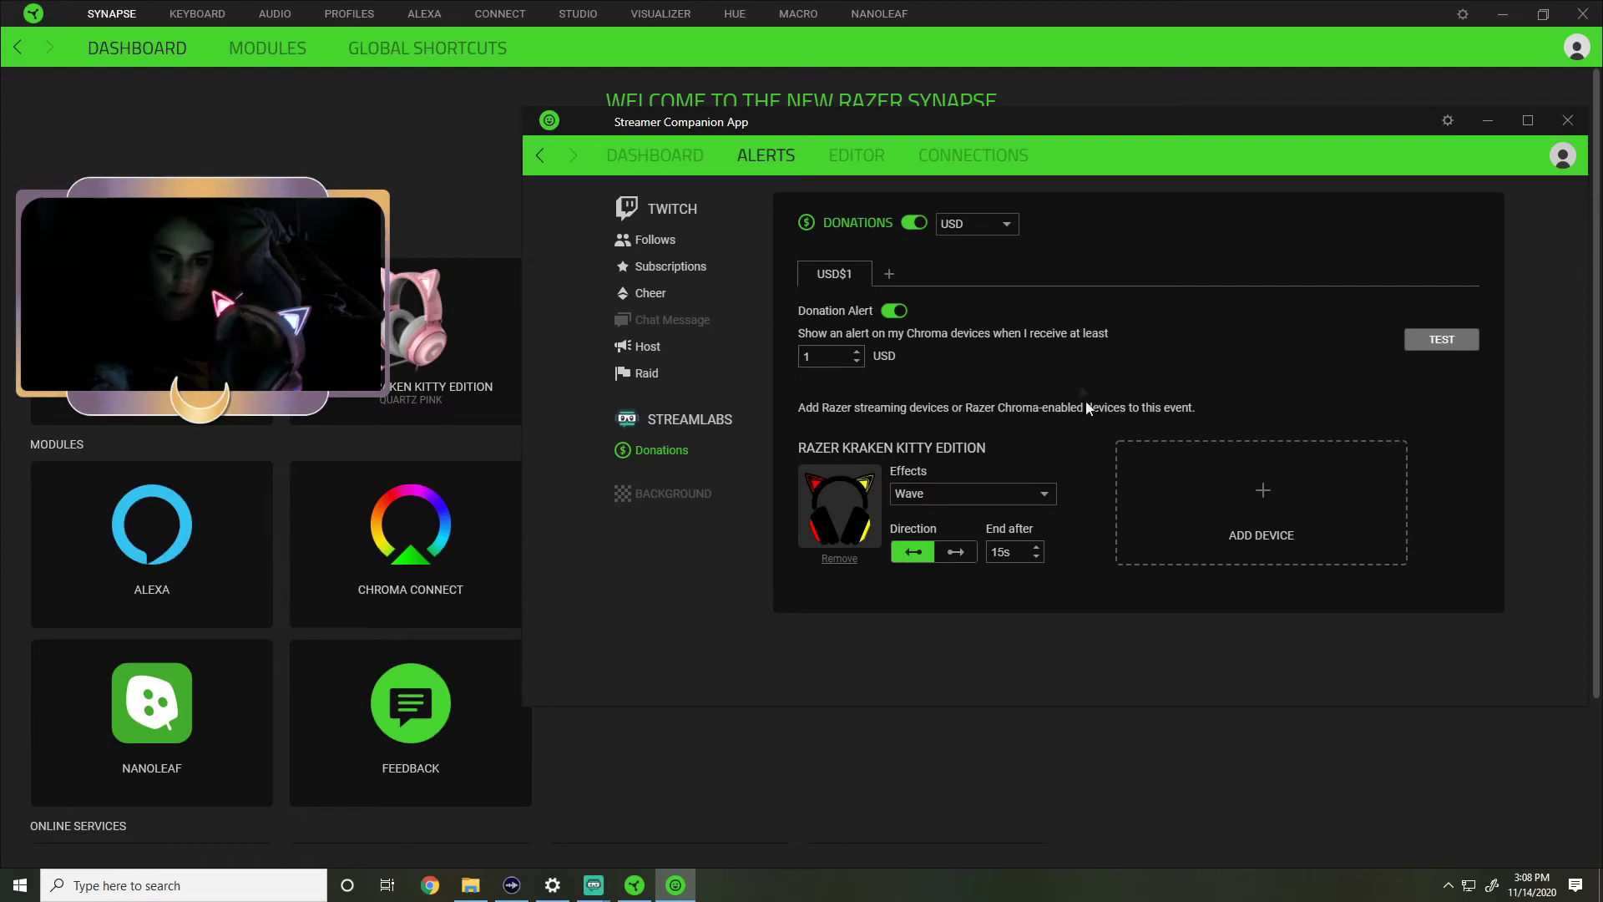
# - Enable the Background effect, add the Razer Kraken Kitty Edition to it and set its static color to dark purple
pyautogui.click(649, 499)
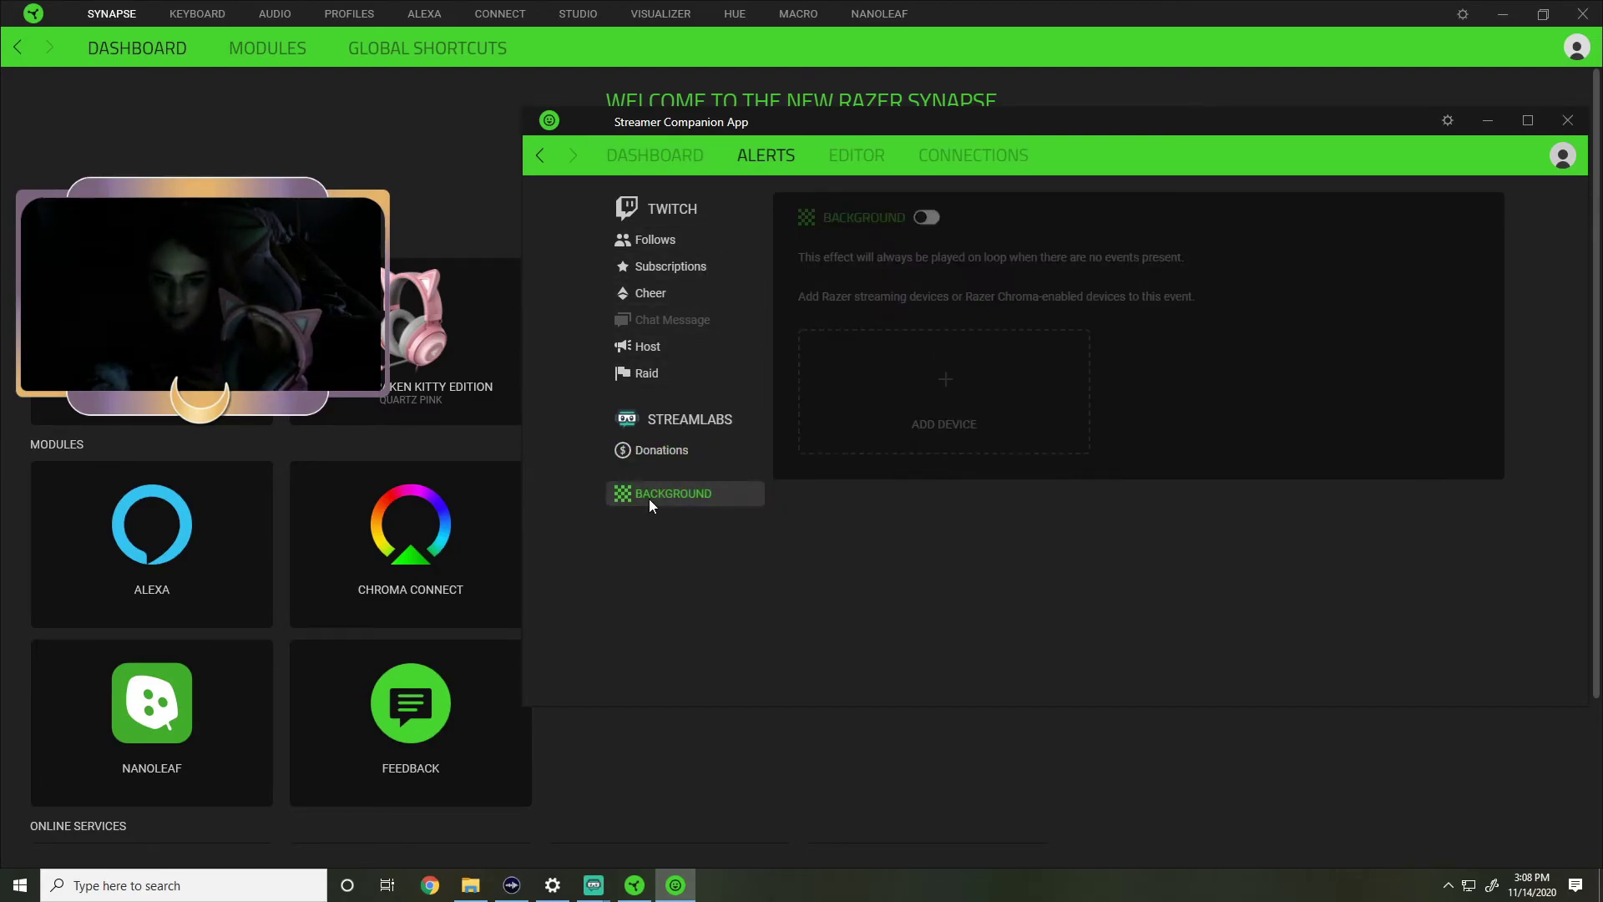
pyautogui.click(925, 219)
pyautogui.click(922, 442)
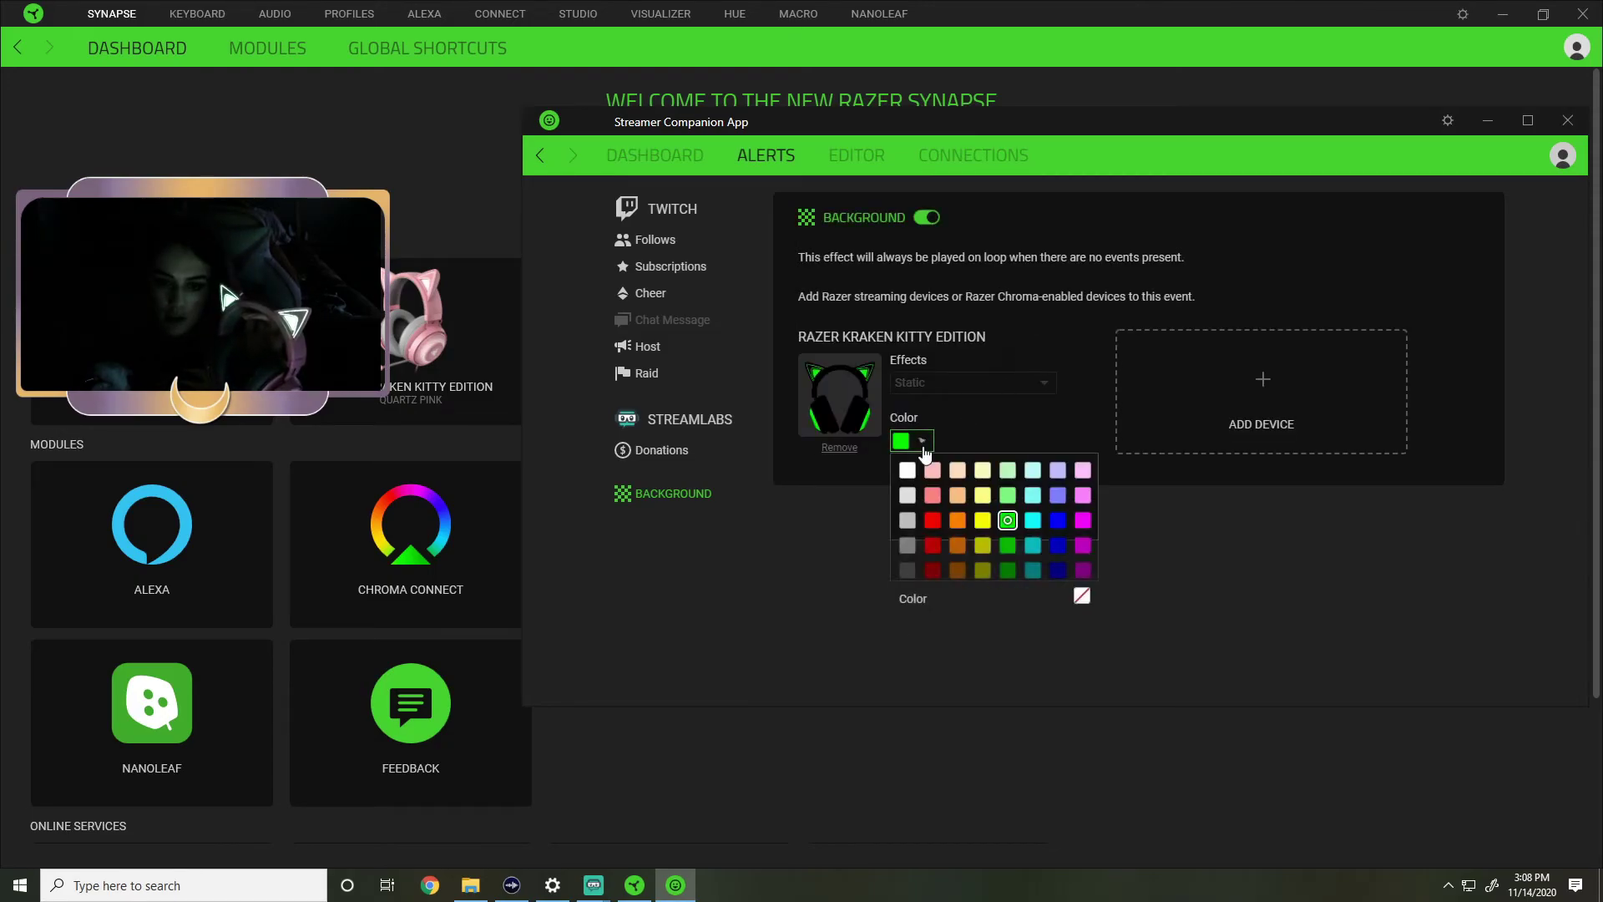
pyautogui.click(1080, 569)
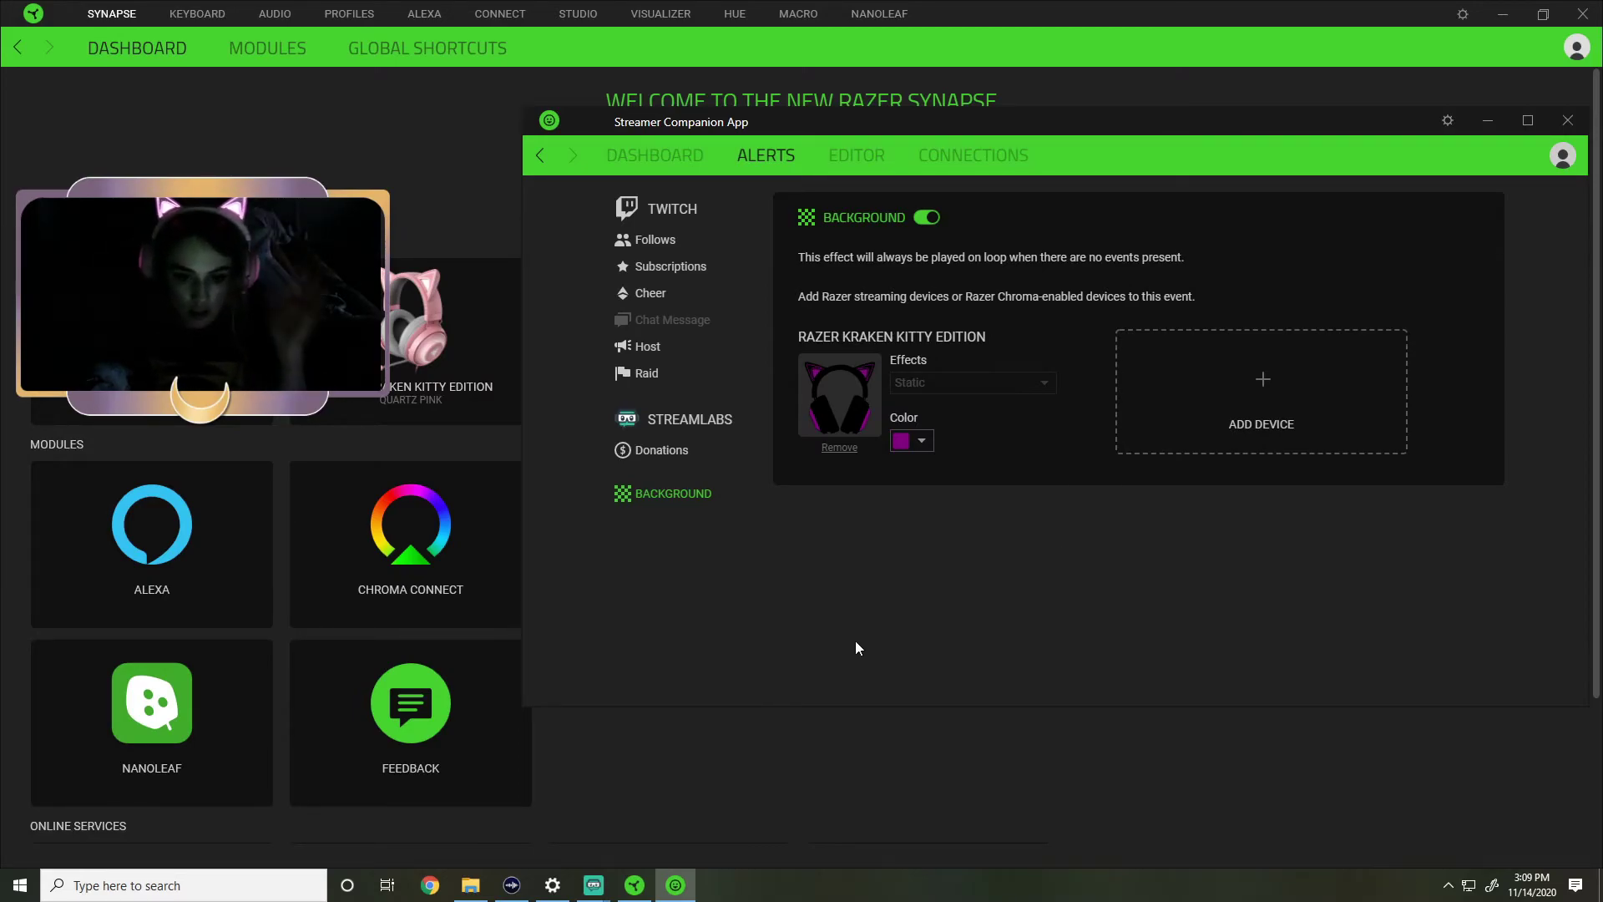
# - Try dark blue as the headset's background color and minimize the Streamer Companion App to view Streamlabs OBS
pyautogui.click(594, 885)
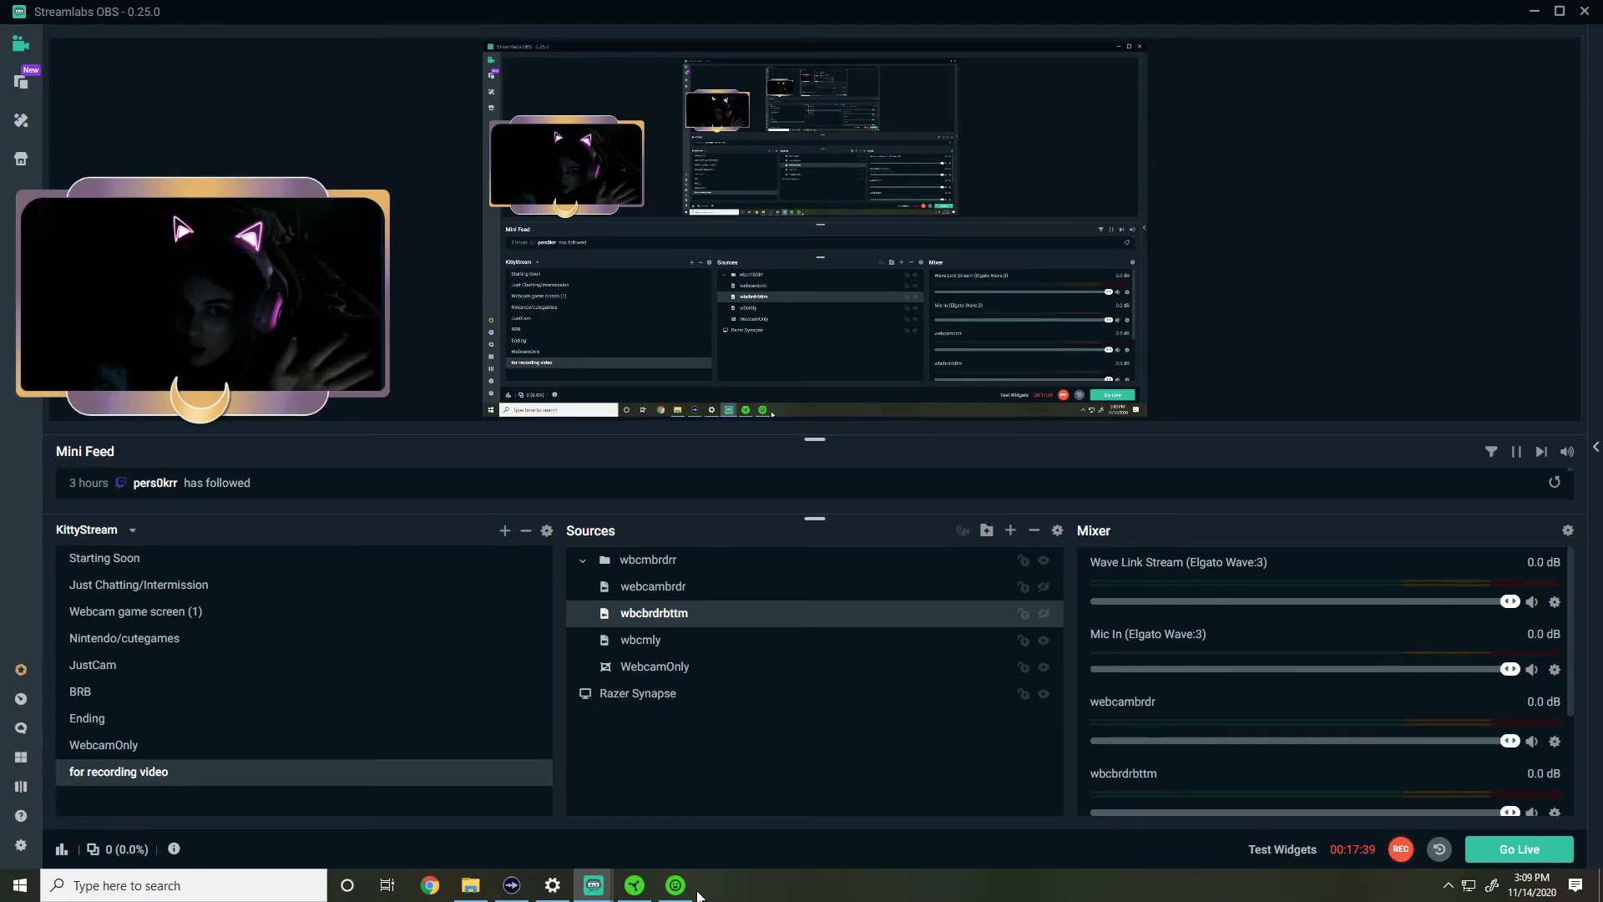
pyautogui.click(681, 886)
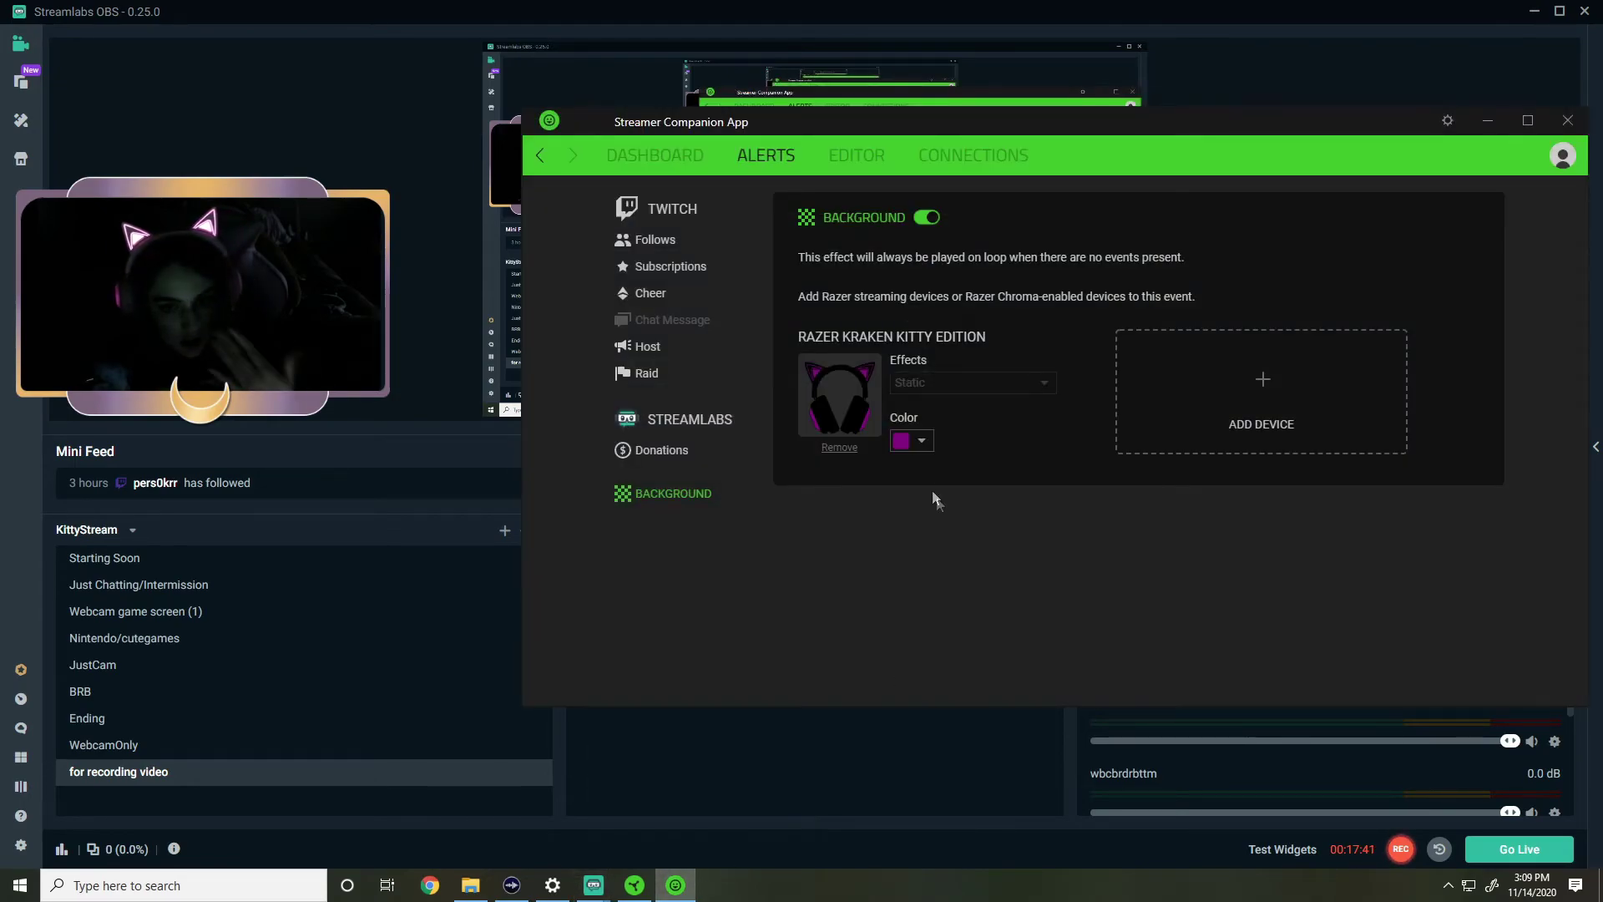
pyautogui.click(912, 440)
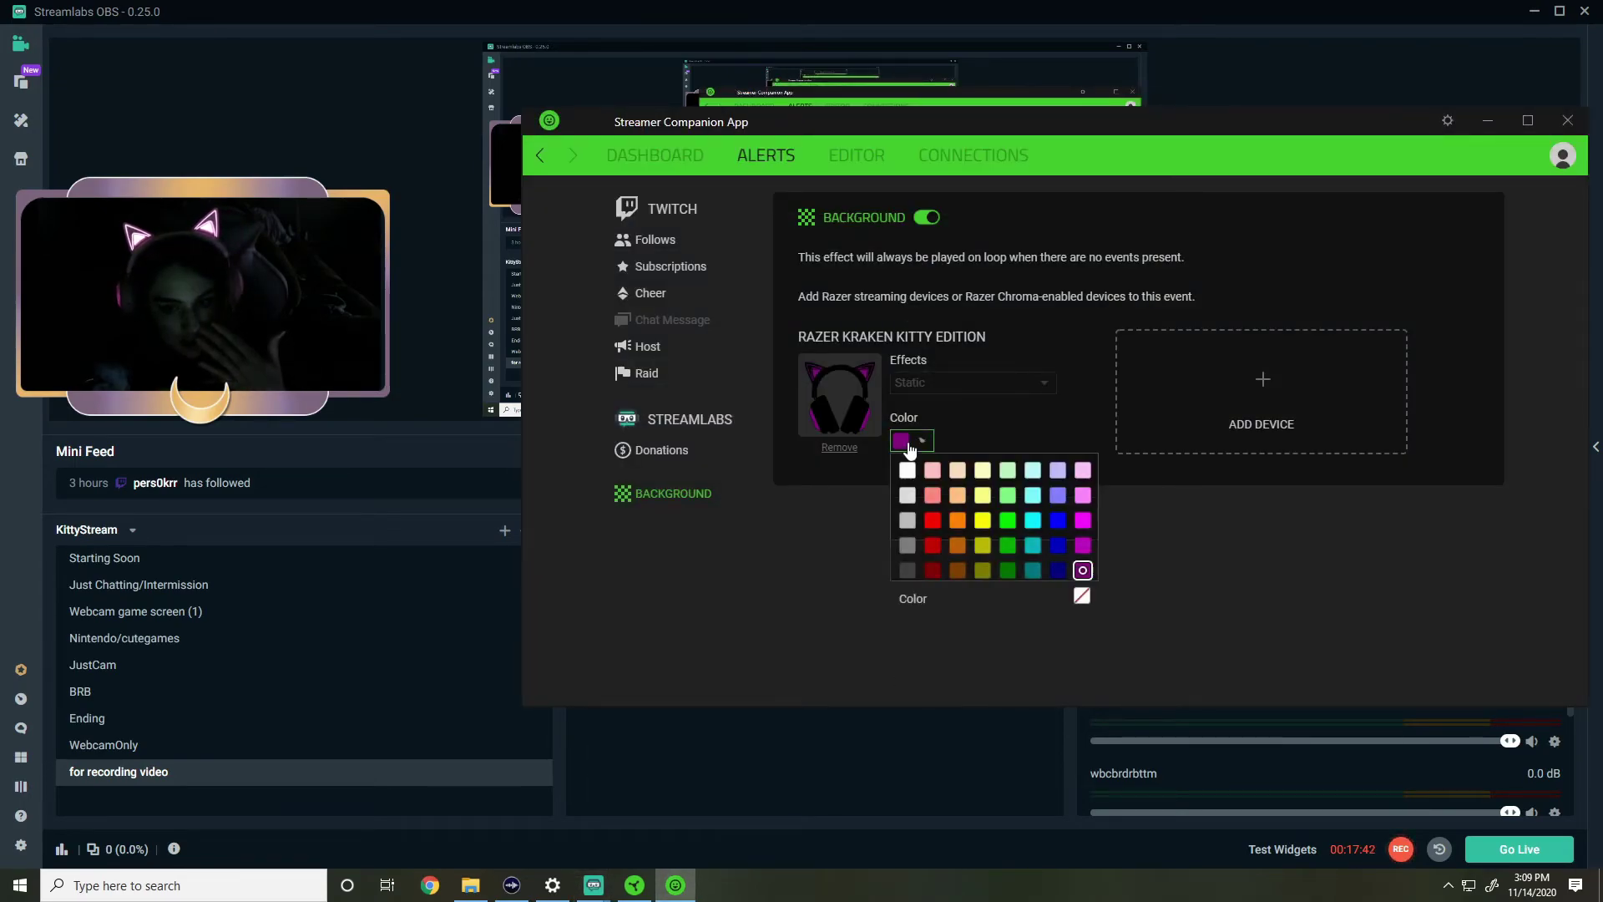
pyautogui.click(1058, 571)
pyautogui.click(1491, 119)
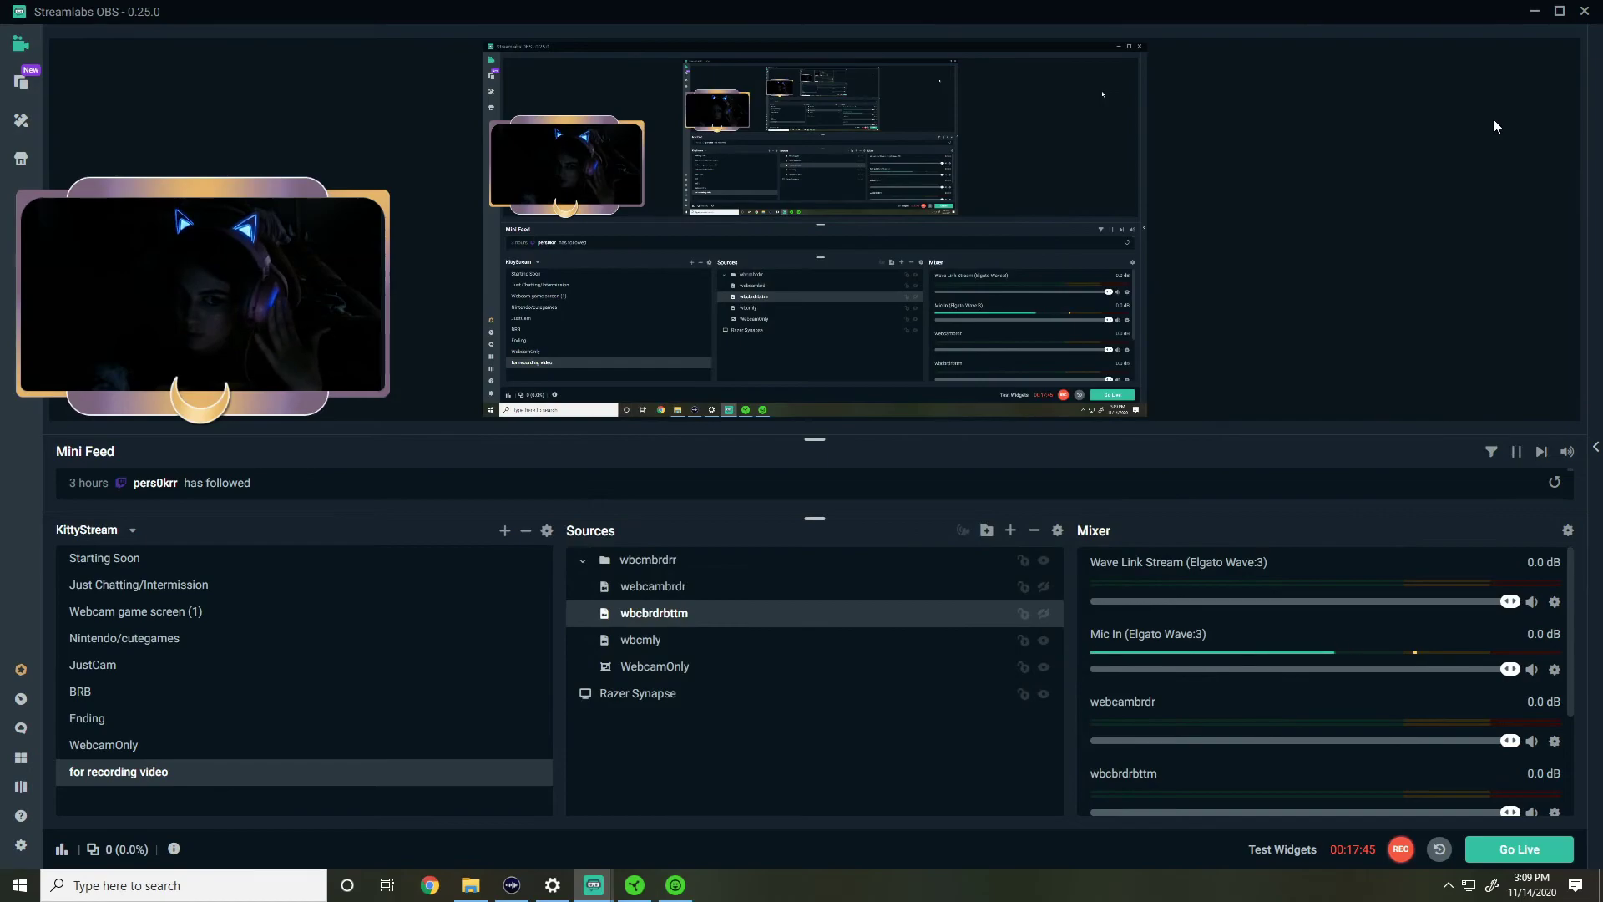
# - Return to the Streamer Companion App and set the Kraken Kitty's static background color to gray
pyautogui.click(675, 885)
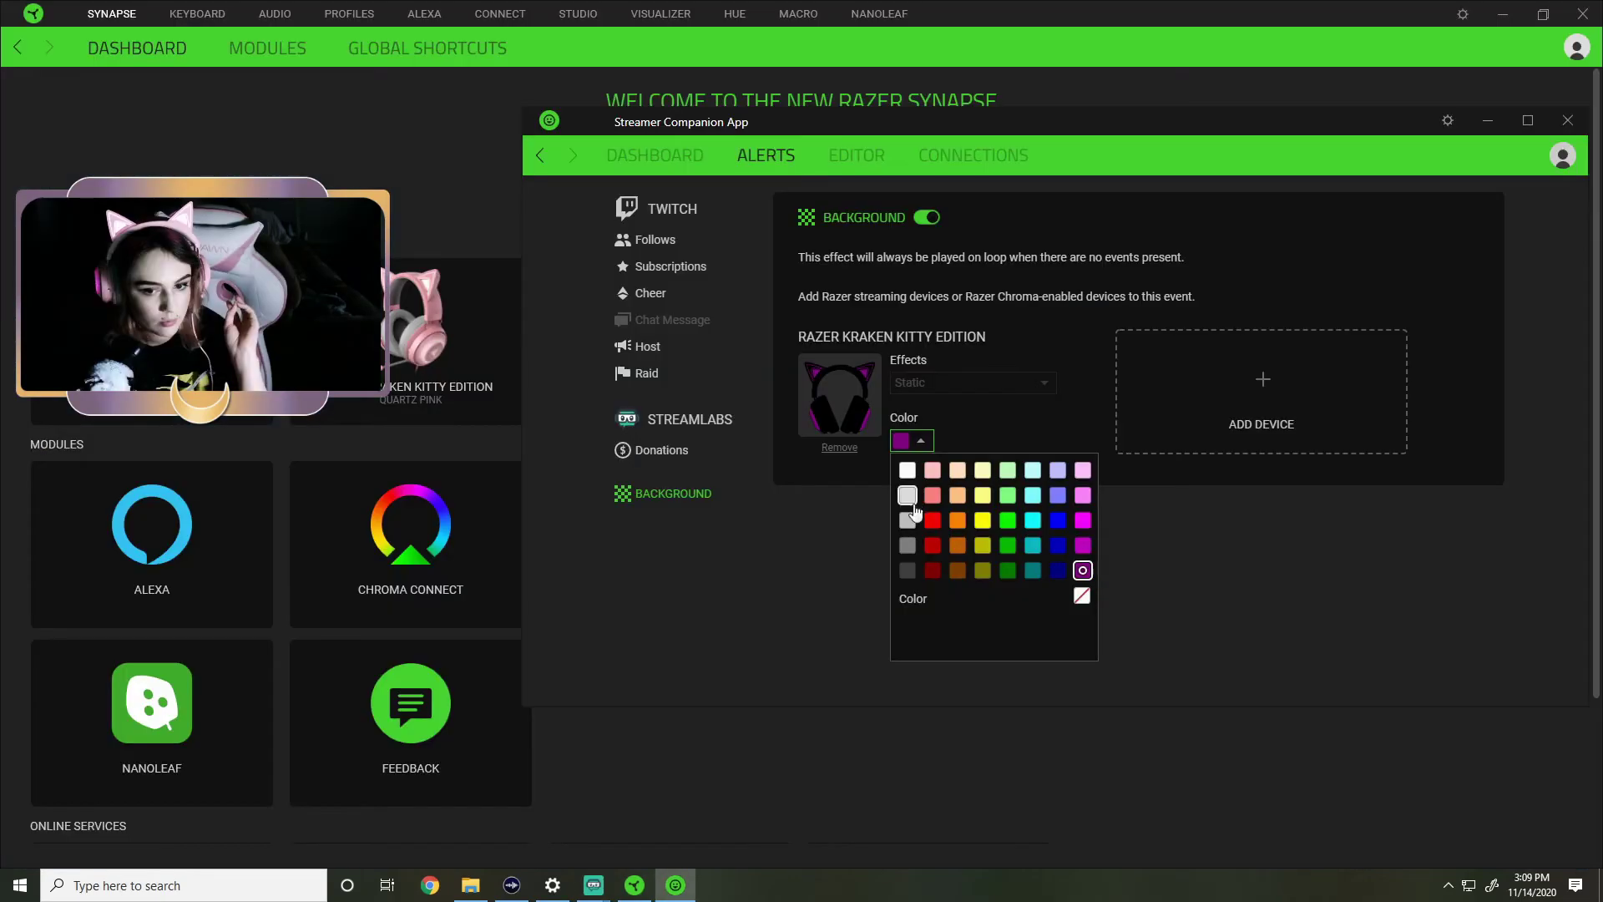
pyautogui.click(907, 546)
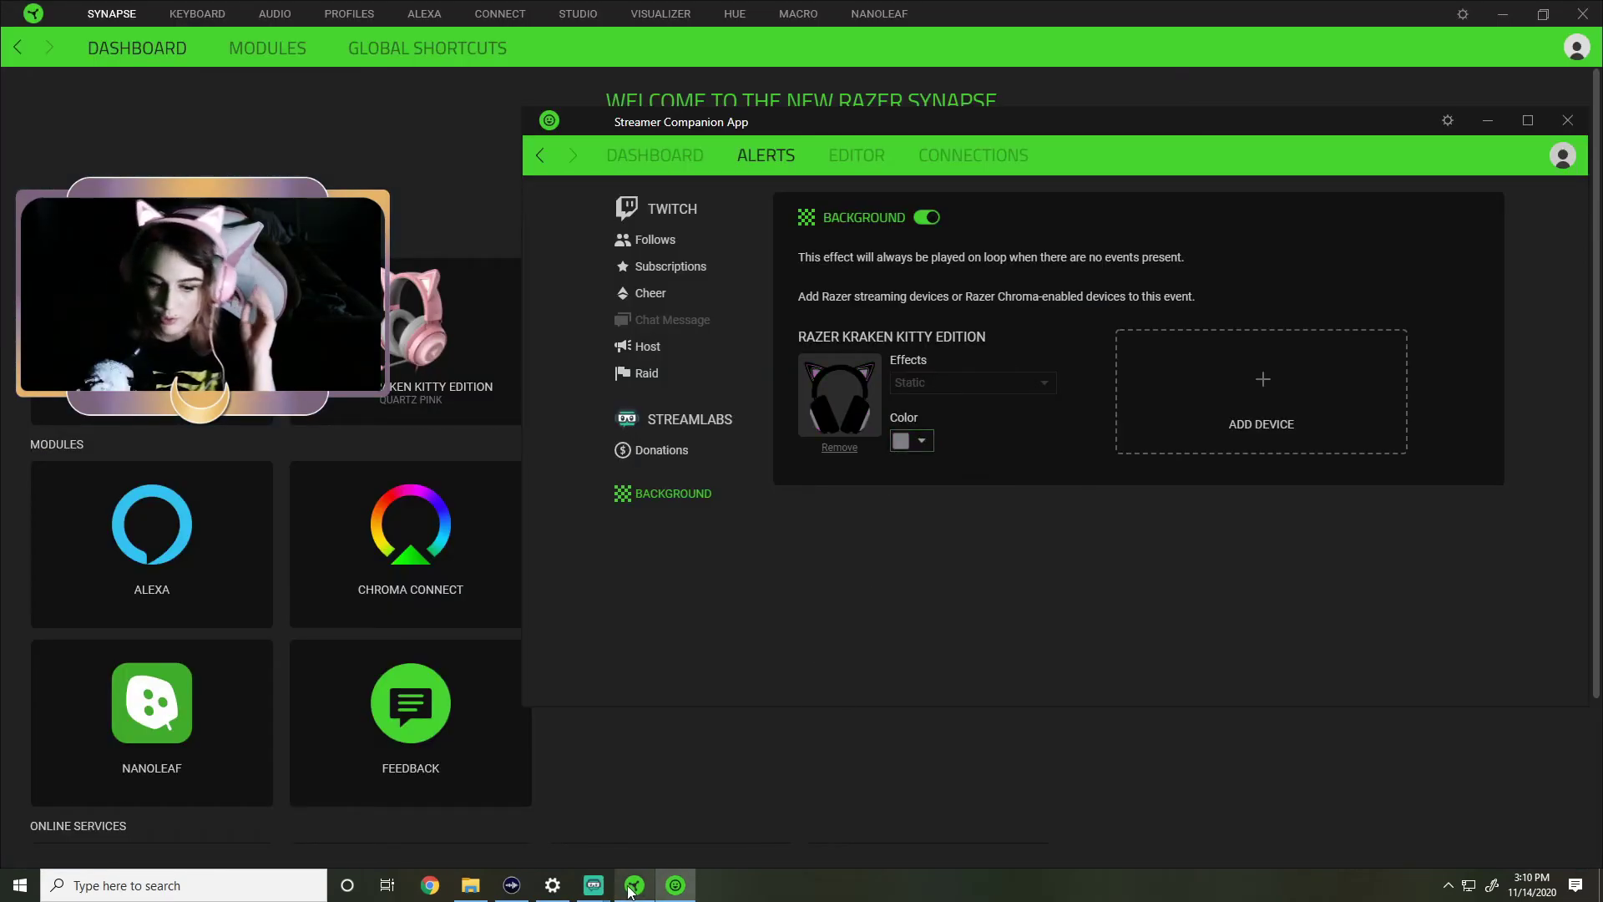